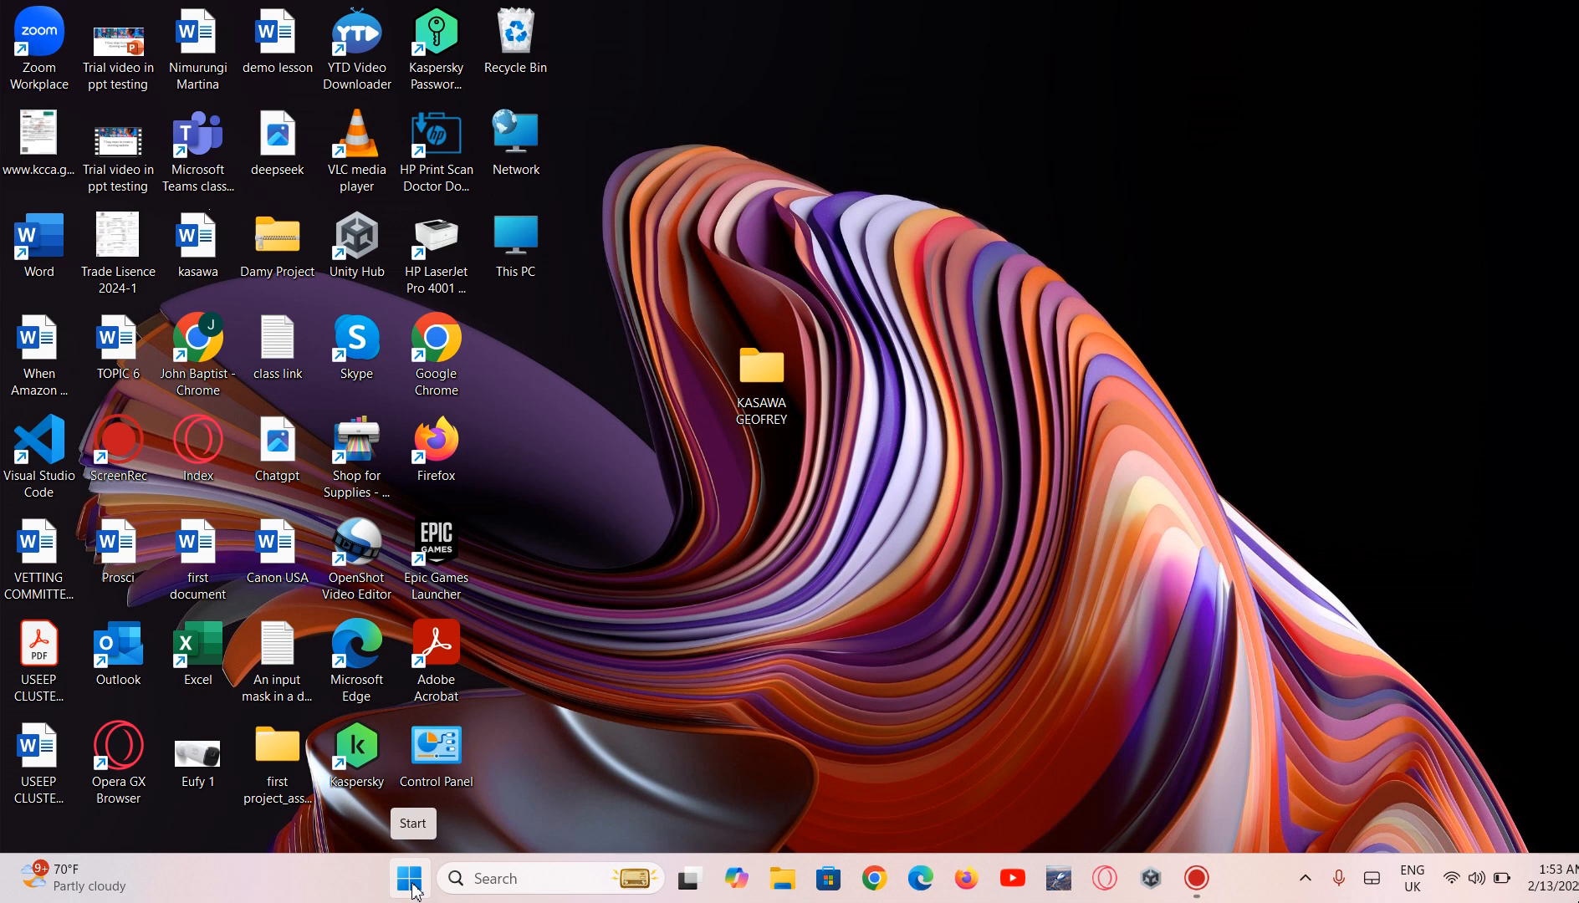
# Step: Search the computer for Access and launch the Microsoft Access app
pyautogui.click(412, 888)
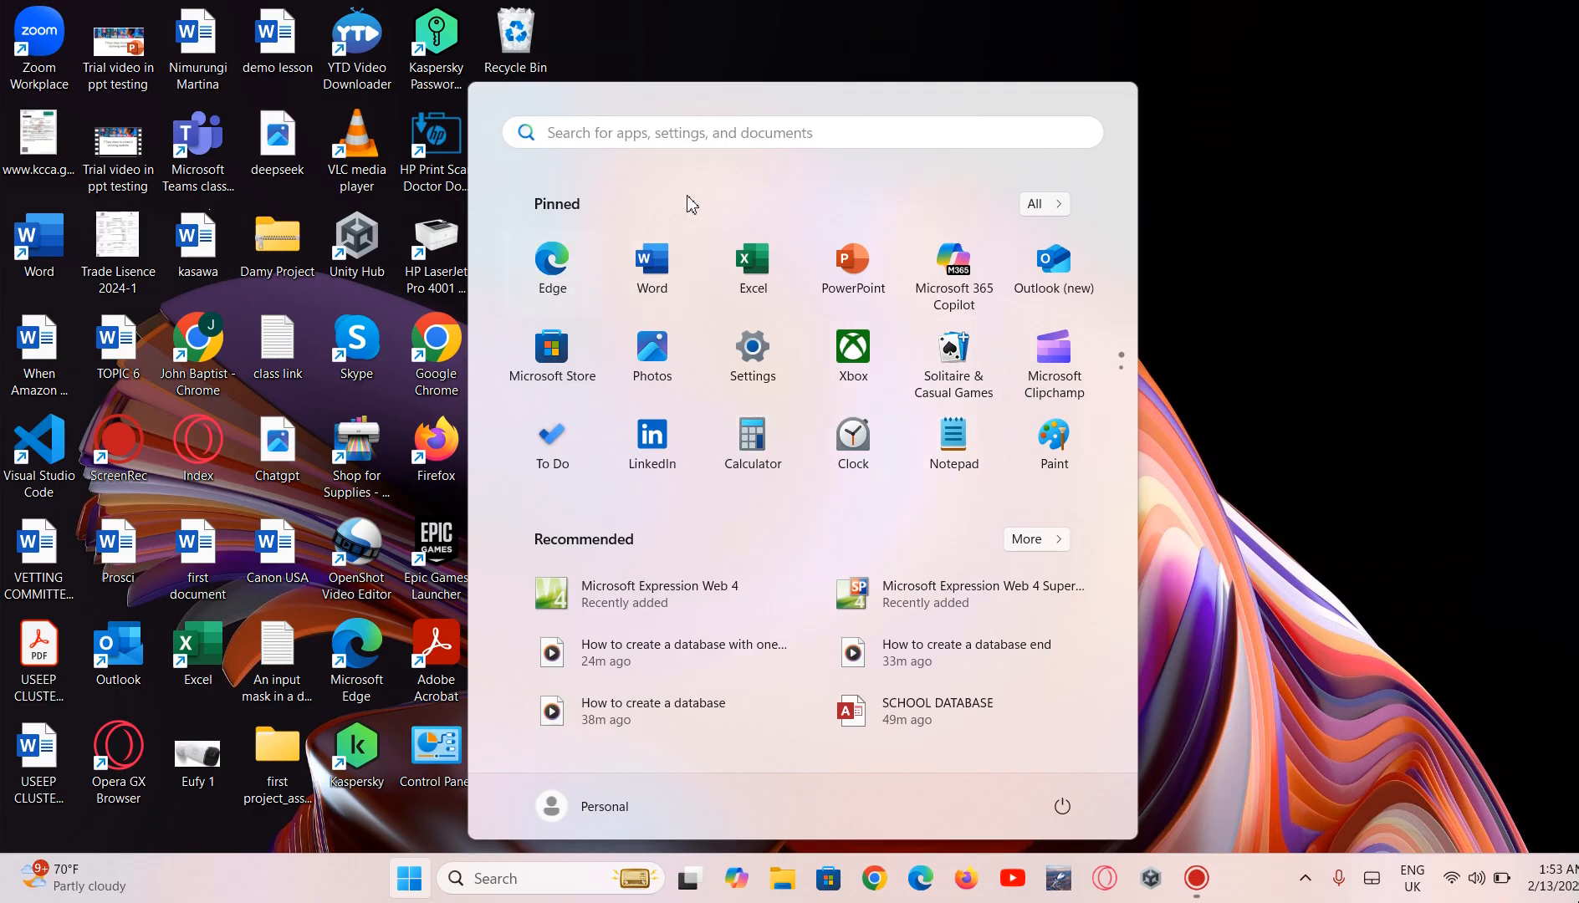
pyautogui.click(644, 127)
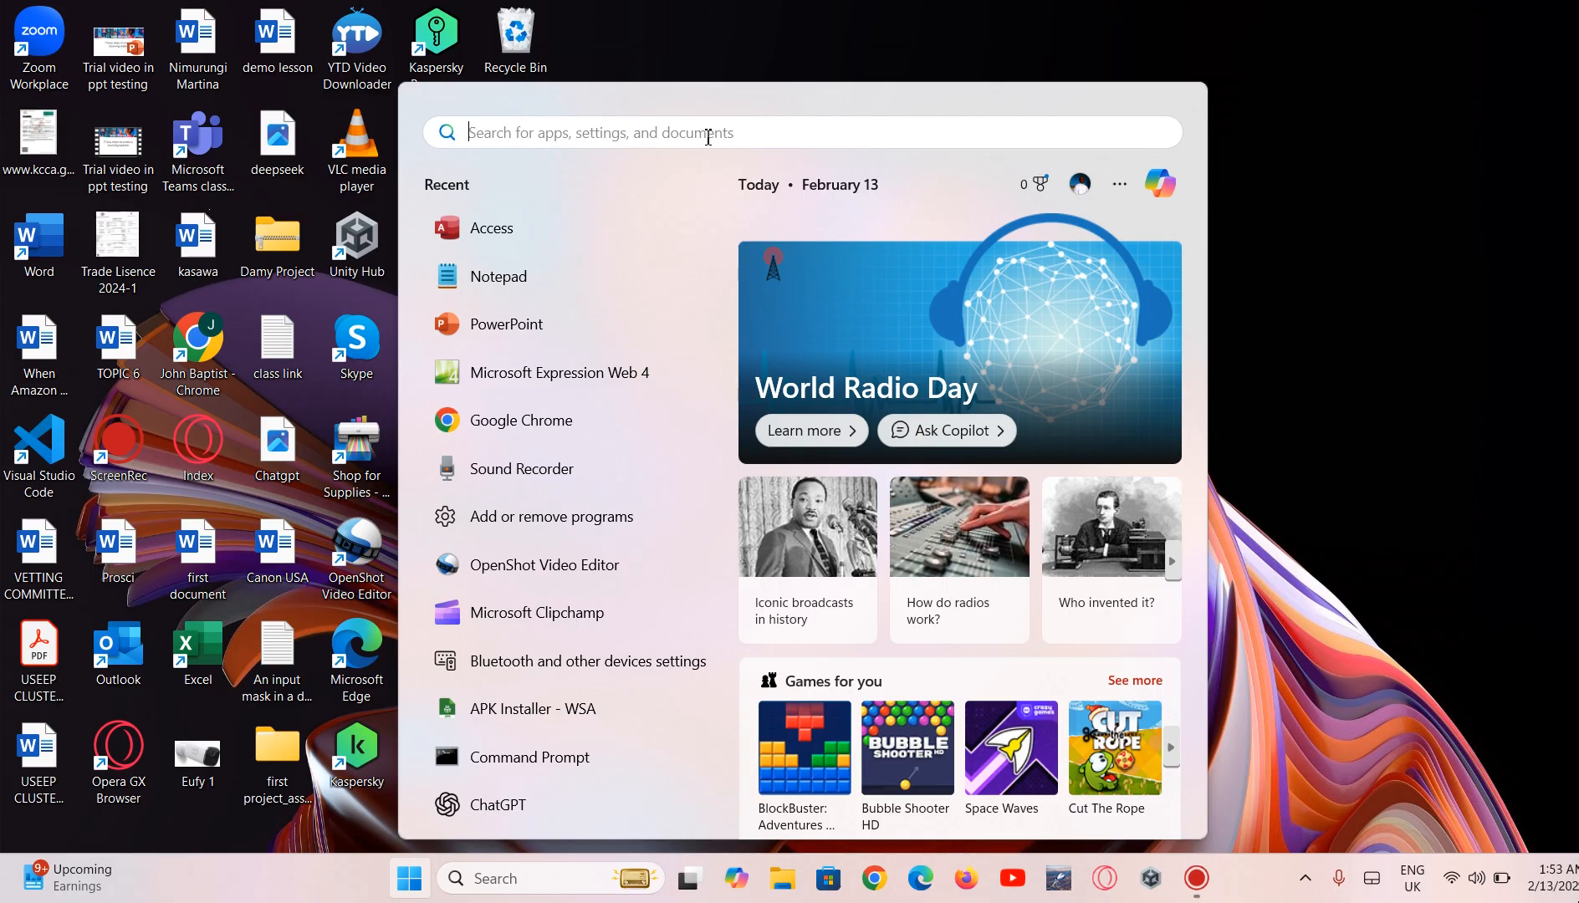
pyautogui.write('Accc')
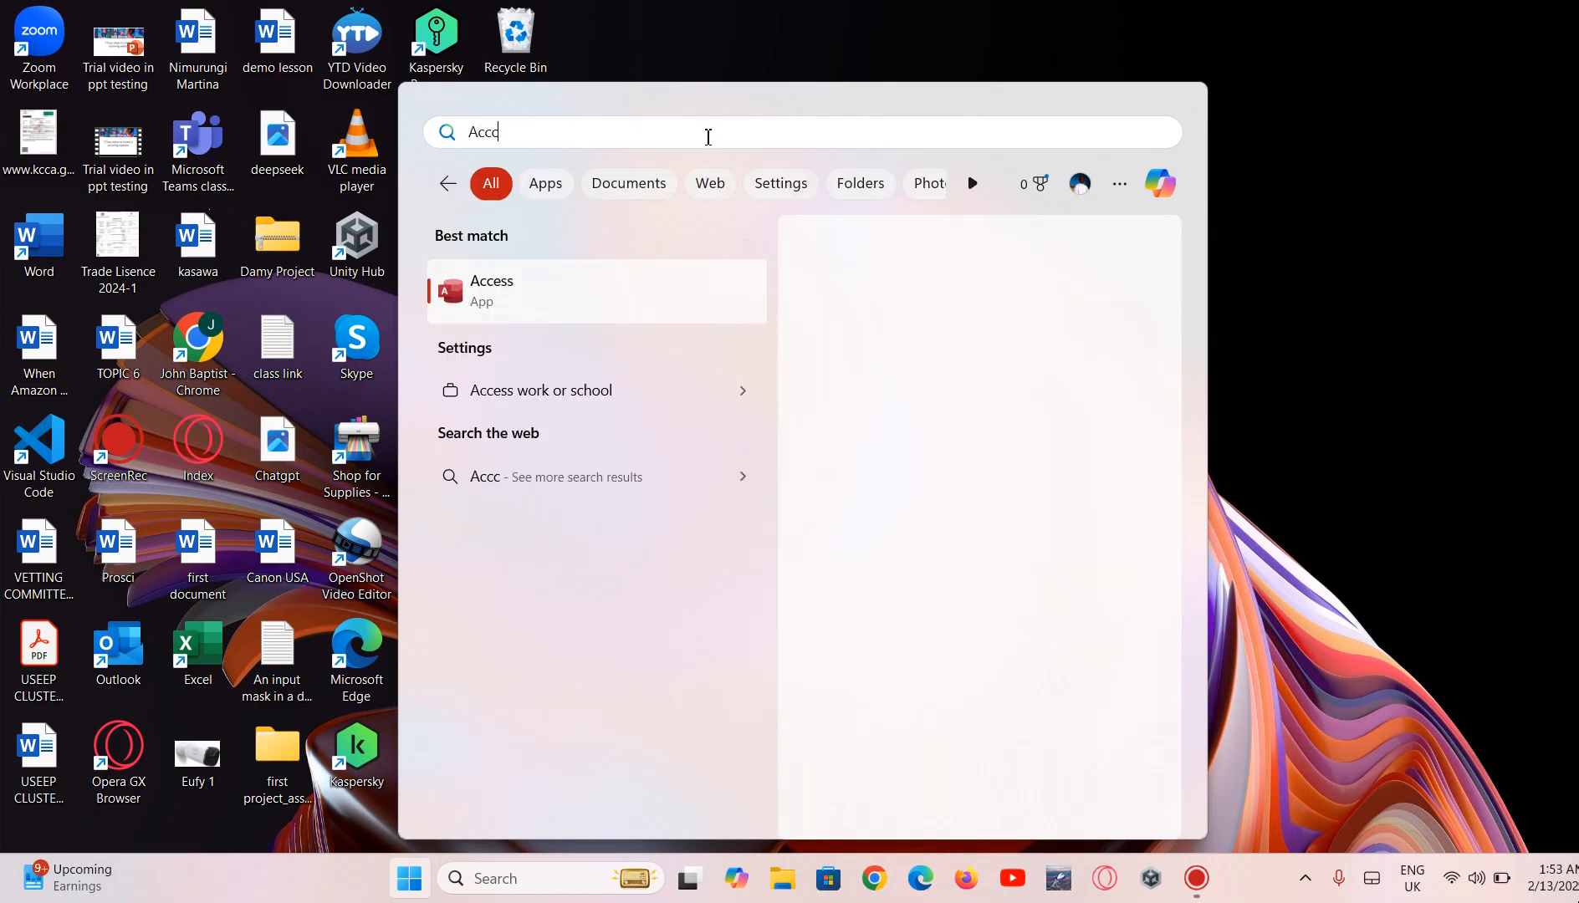
pyautogui.press('BackSpace')
pyautogui.write('ss')
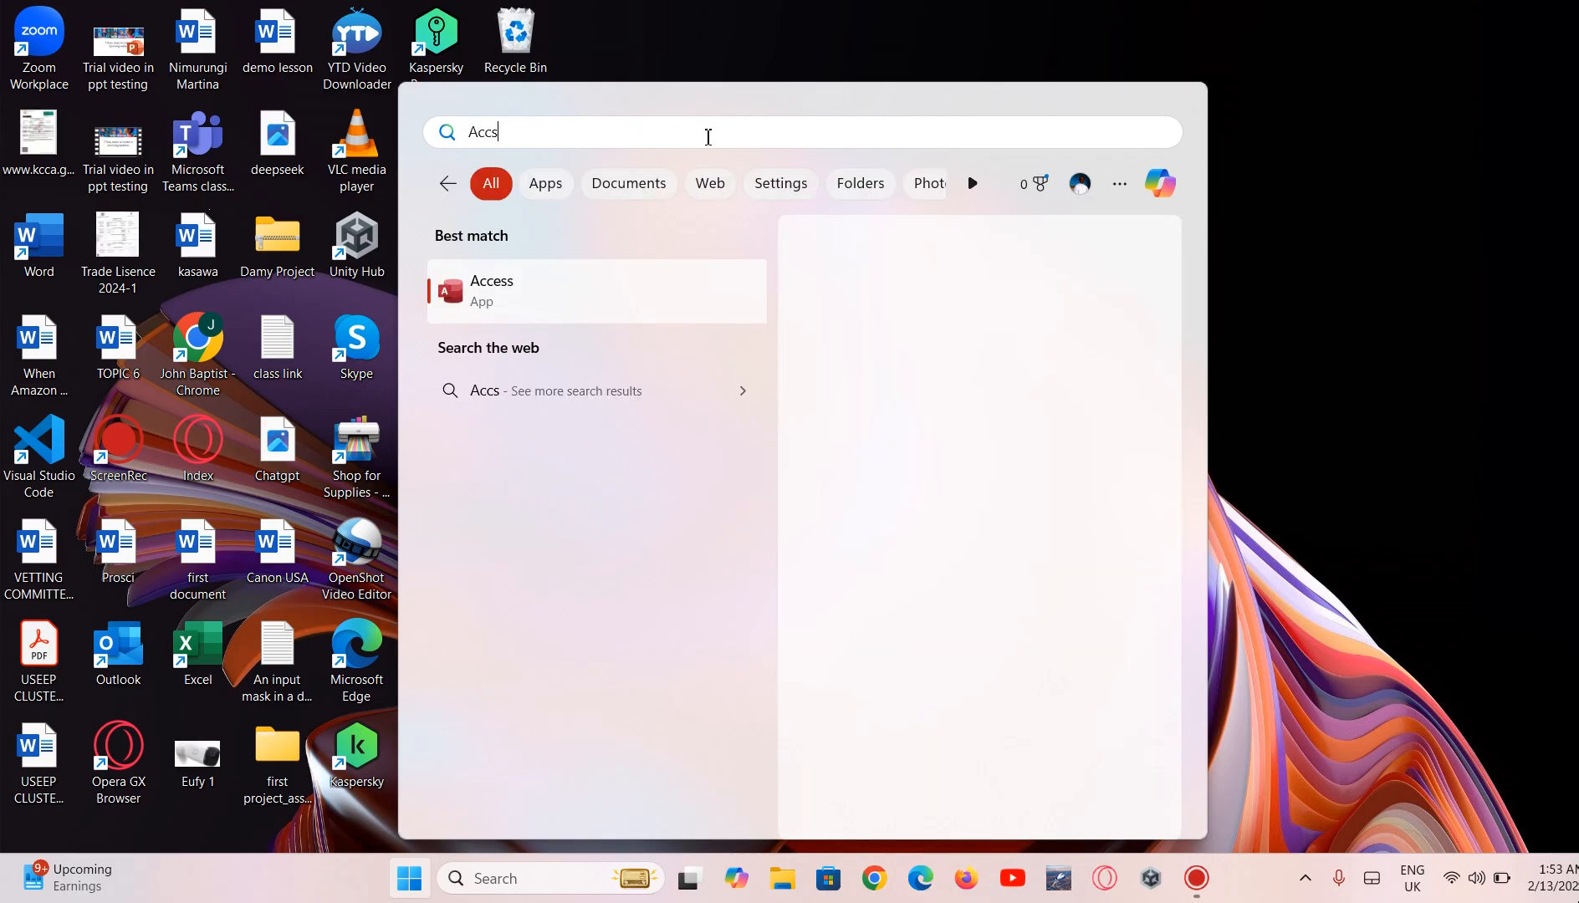
pyautogui.click(499, 297)
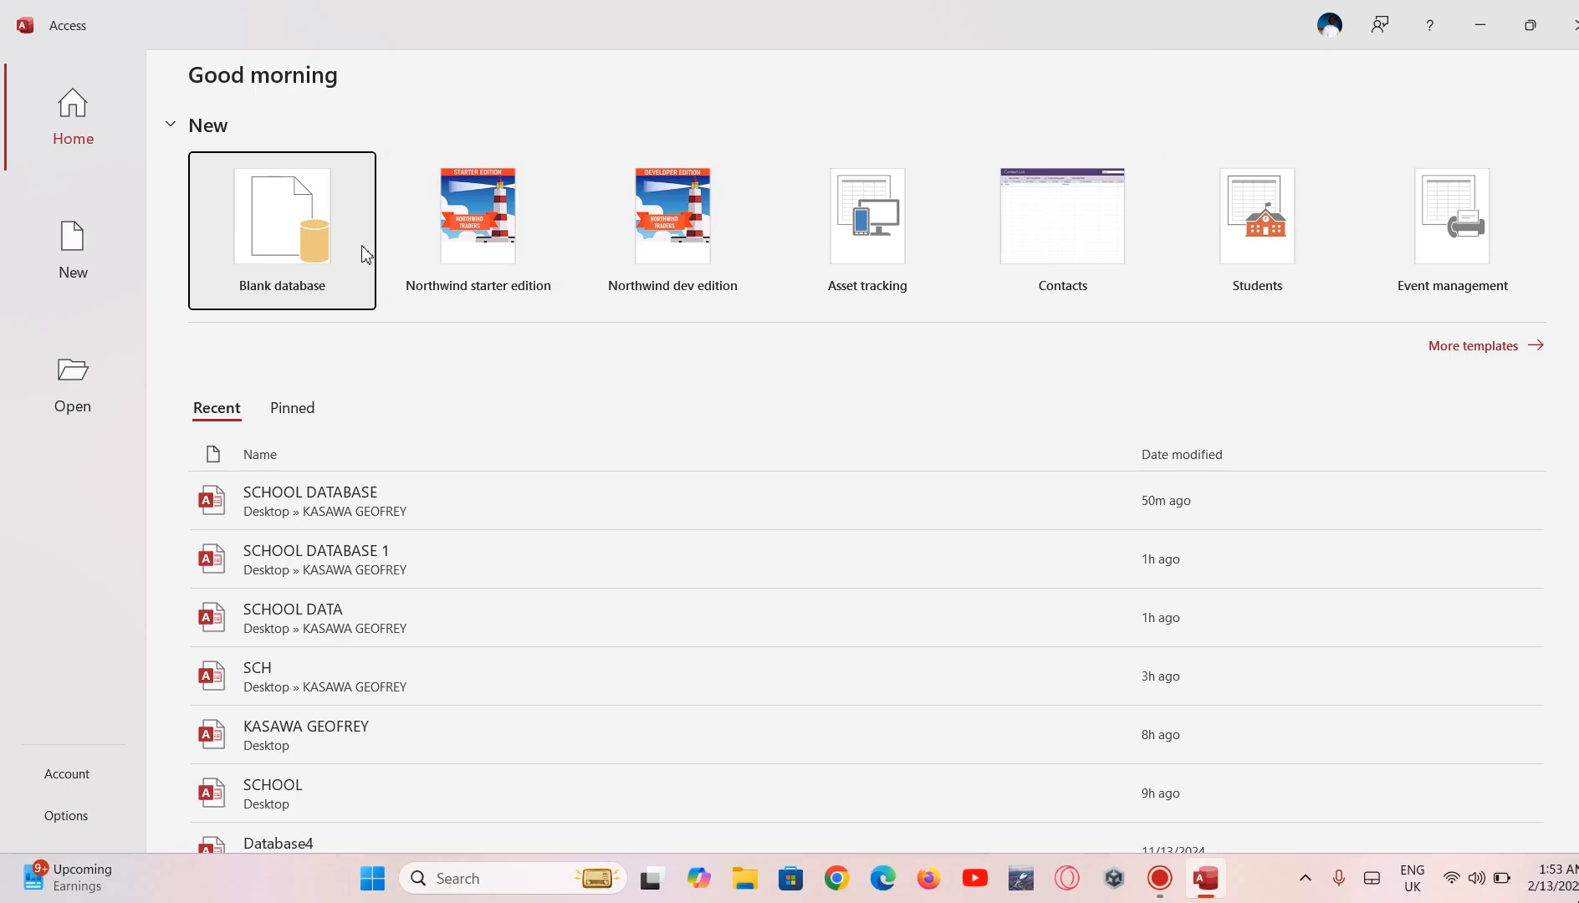
# Step: Browse the templates for new databases and start a blank database
pyautogui.click(74, 256)
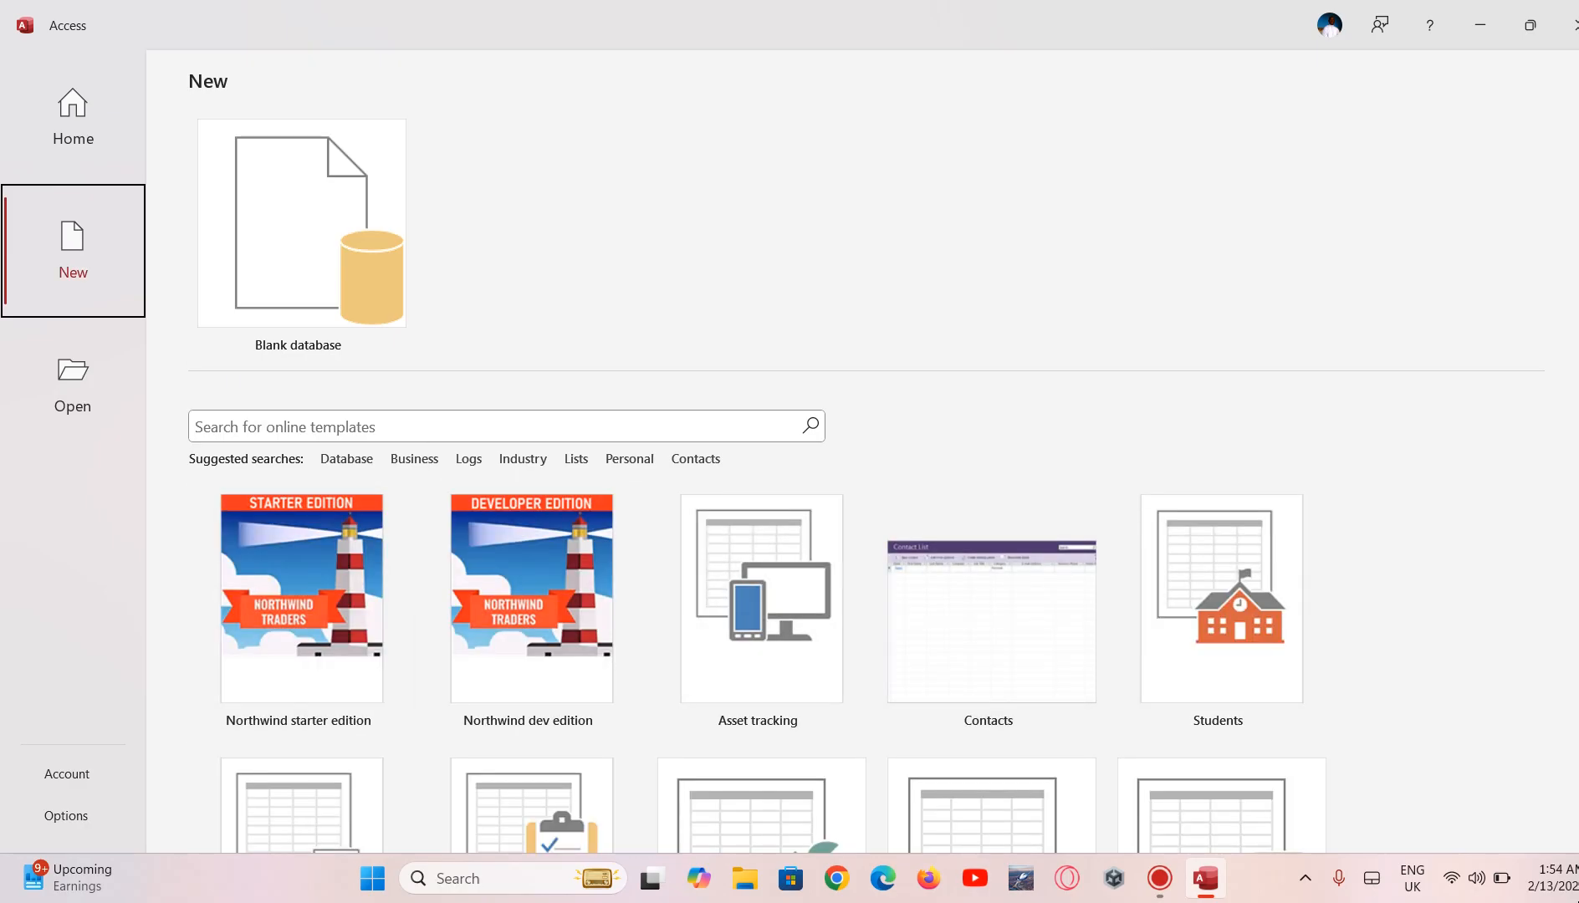
pyautogui.scroll(-6, 866, 481)
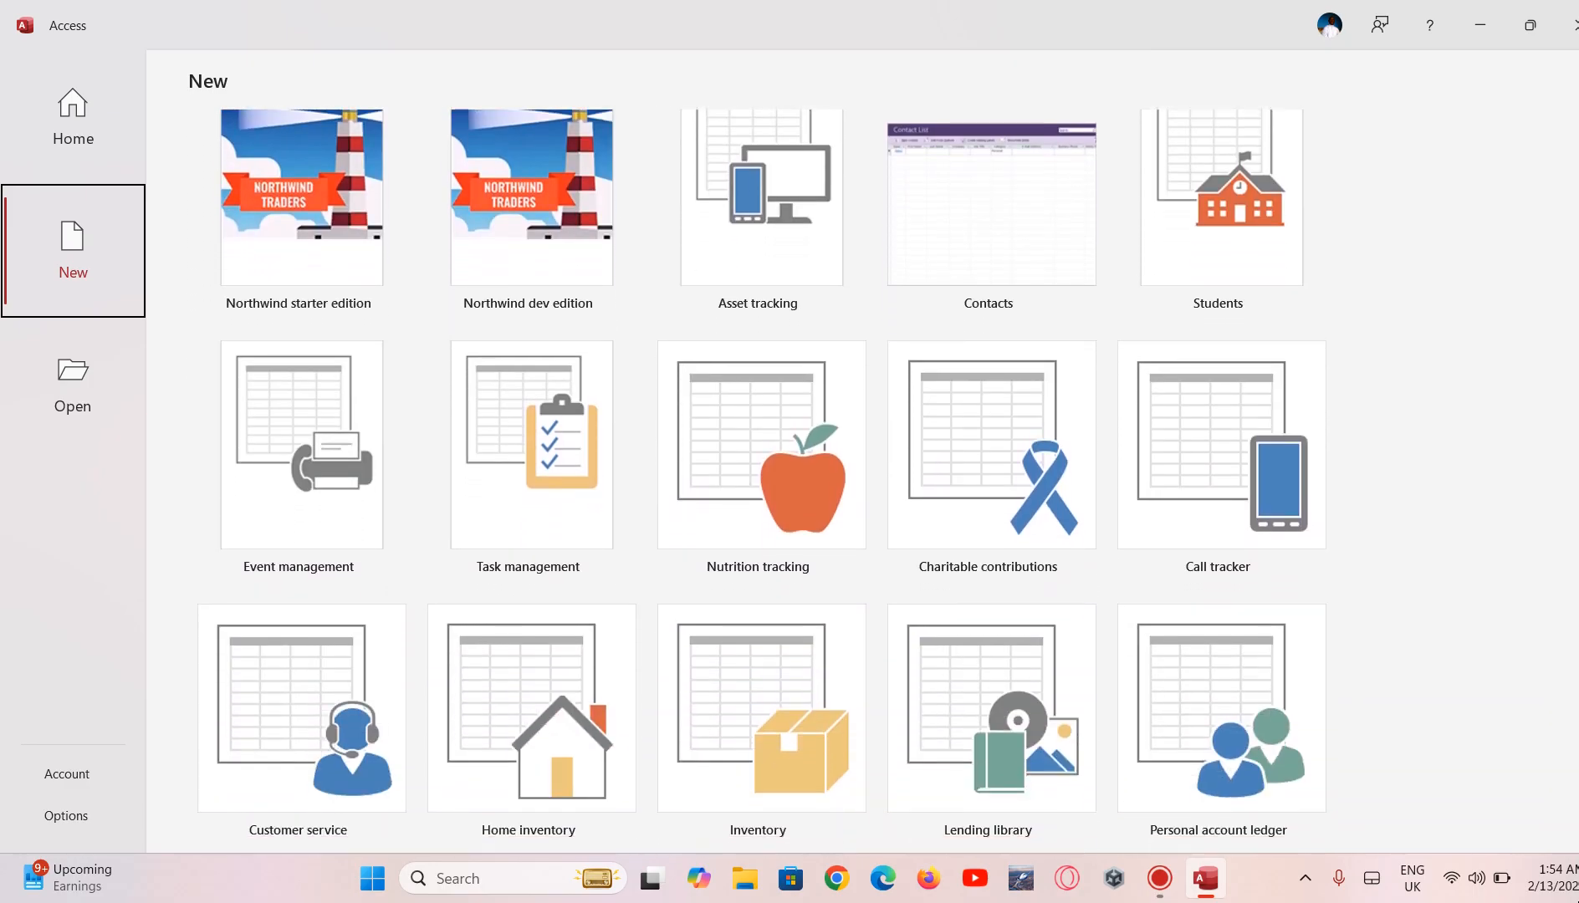
pyautogui.scroll(-5, 865, 481)
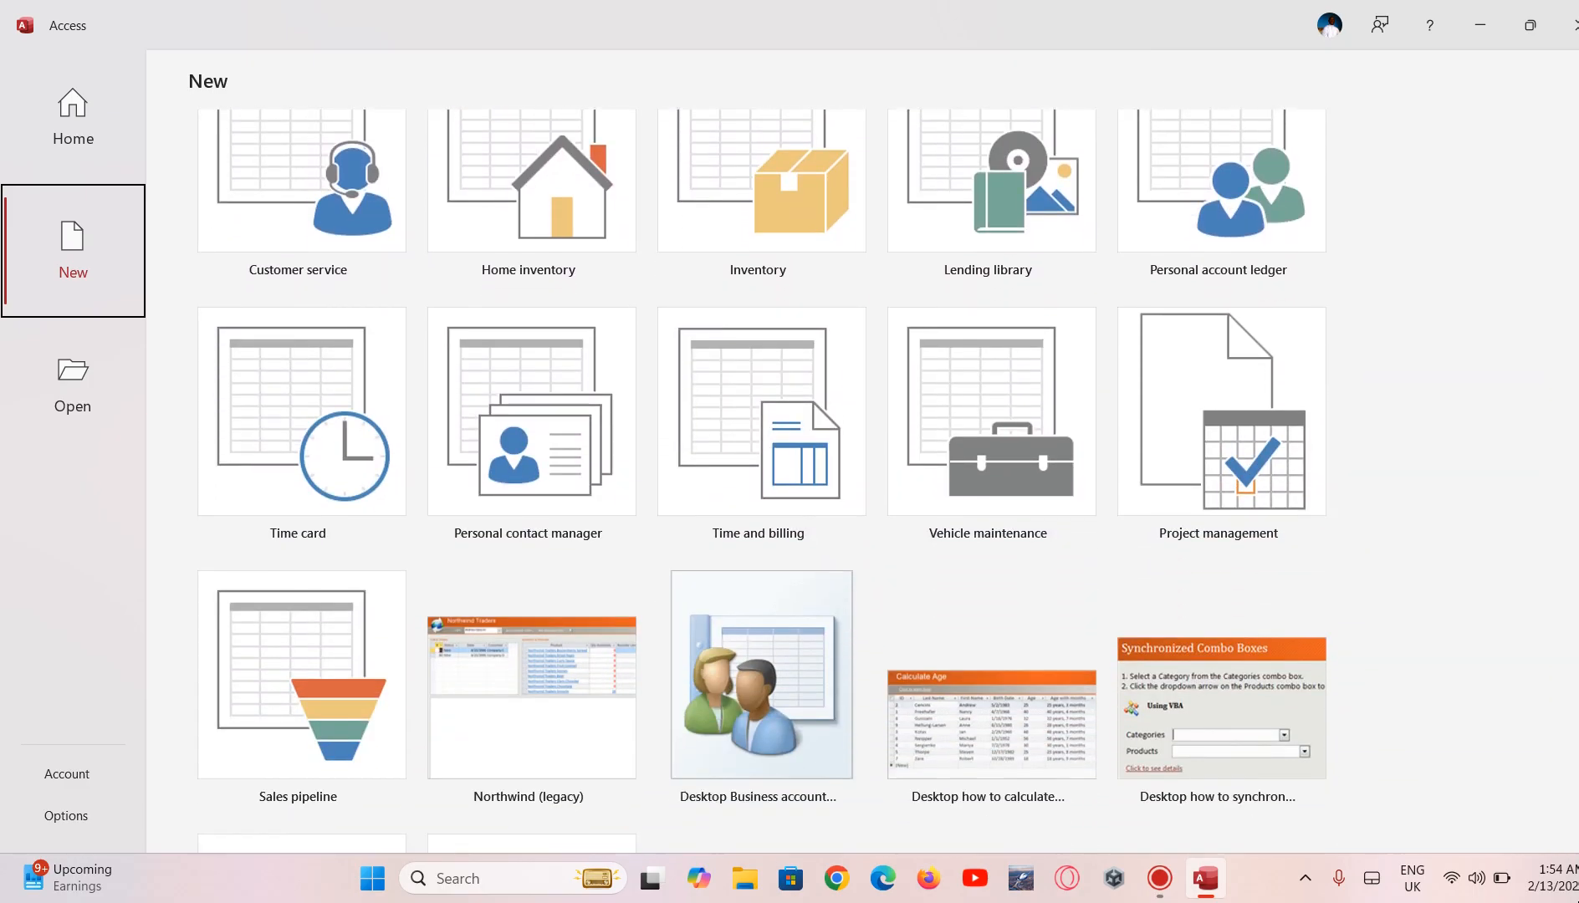
pyautogui.scroll(11, 763, 481)
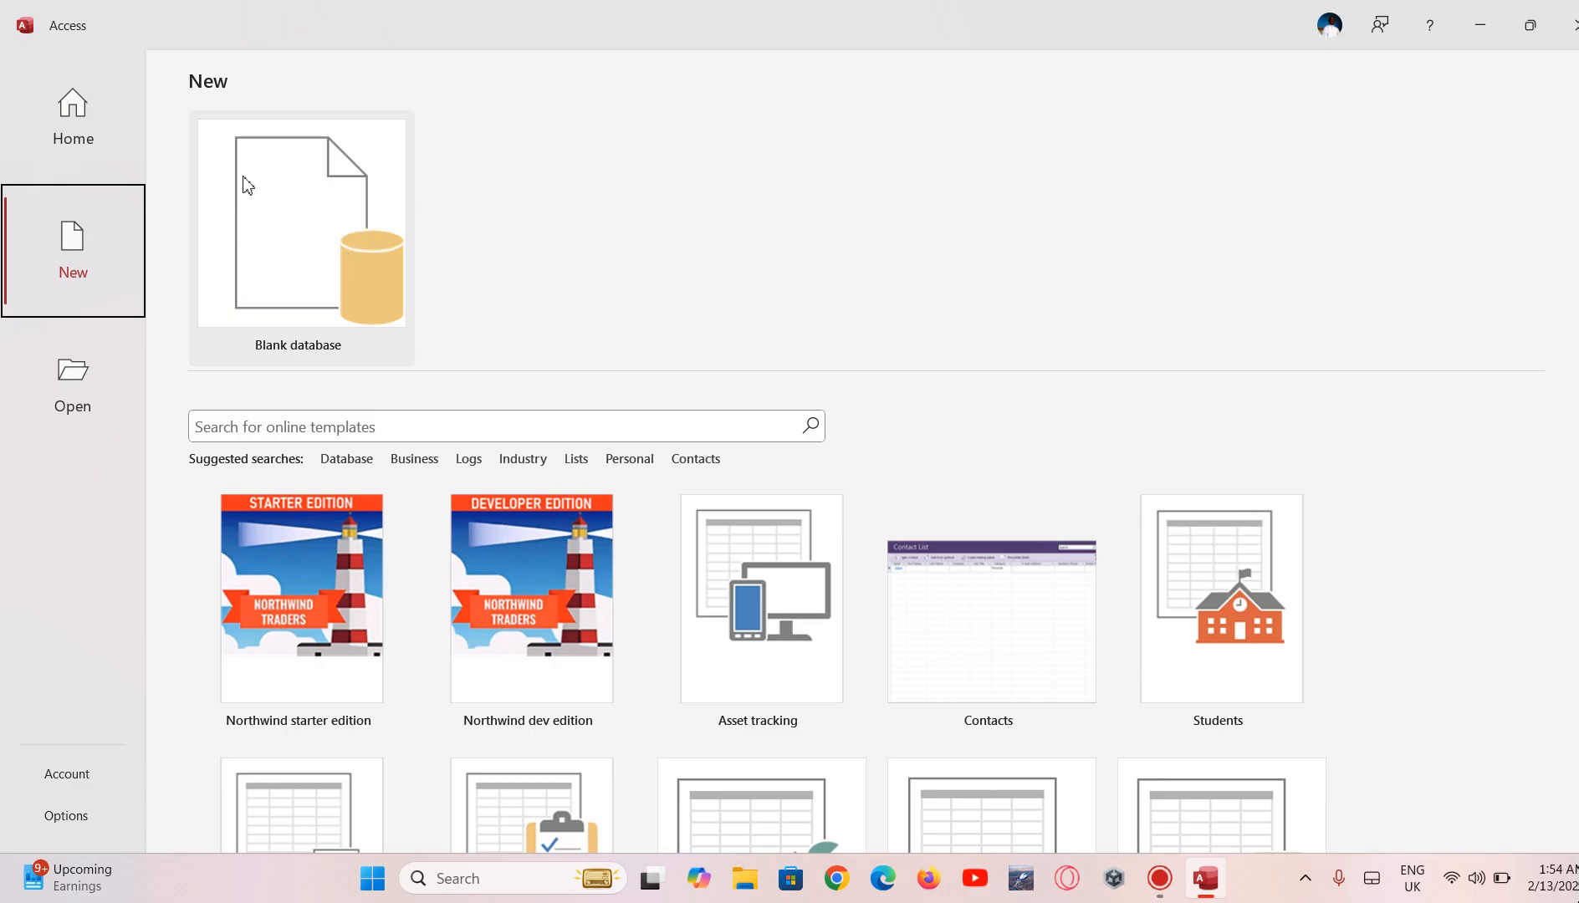
pyautogui.click(261, 199)
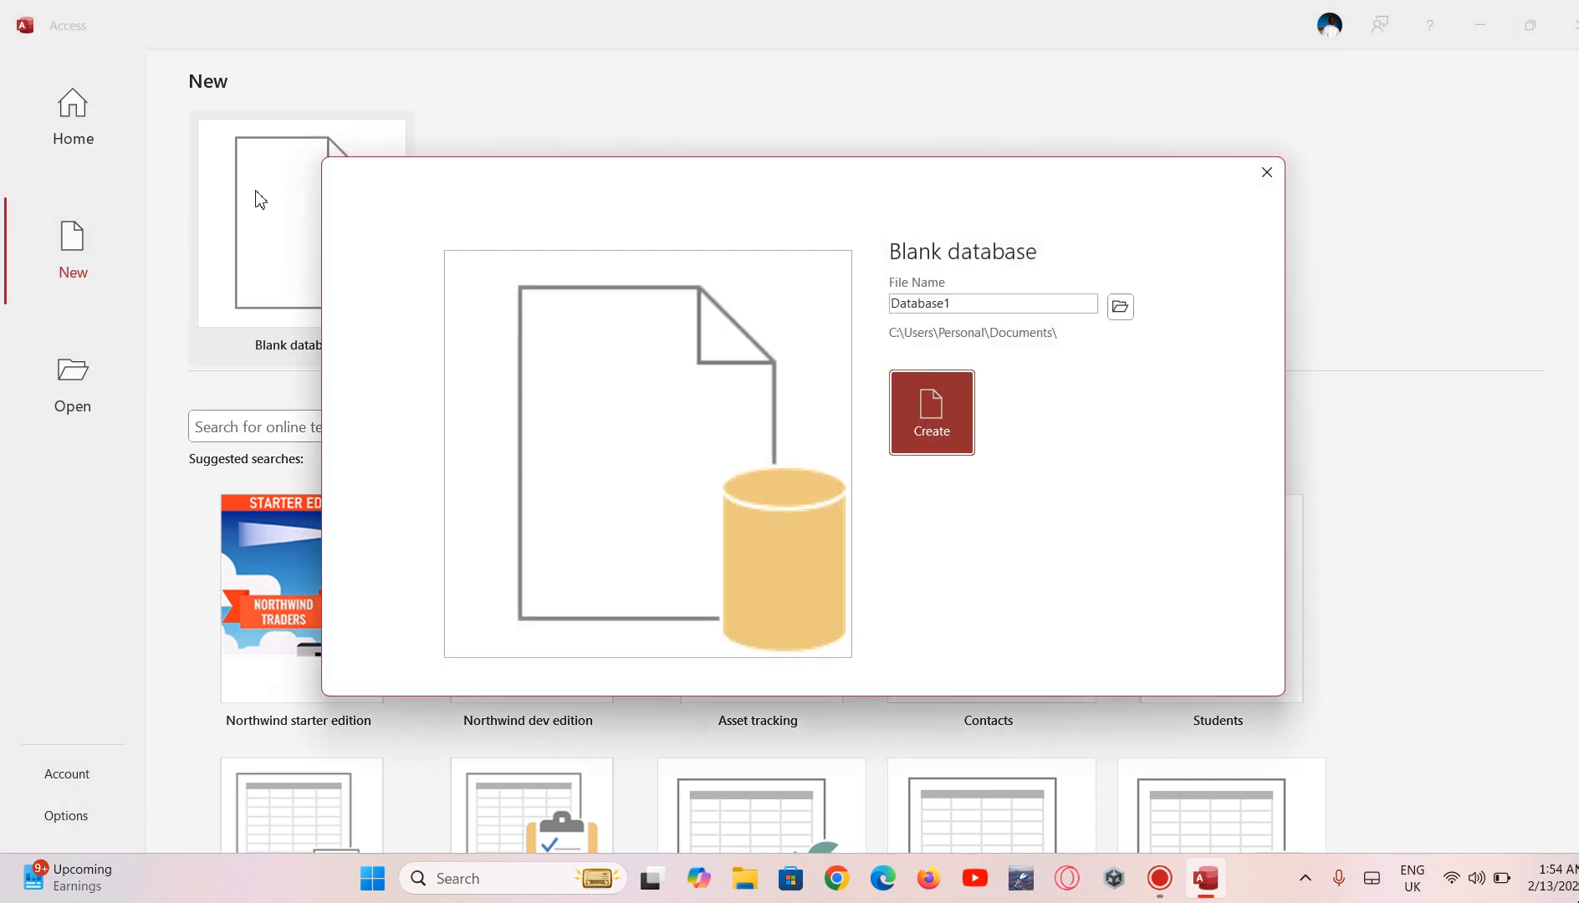
# Step: Name the new blank database file "School database"
pyautogui.click(975, 303)
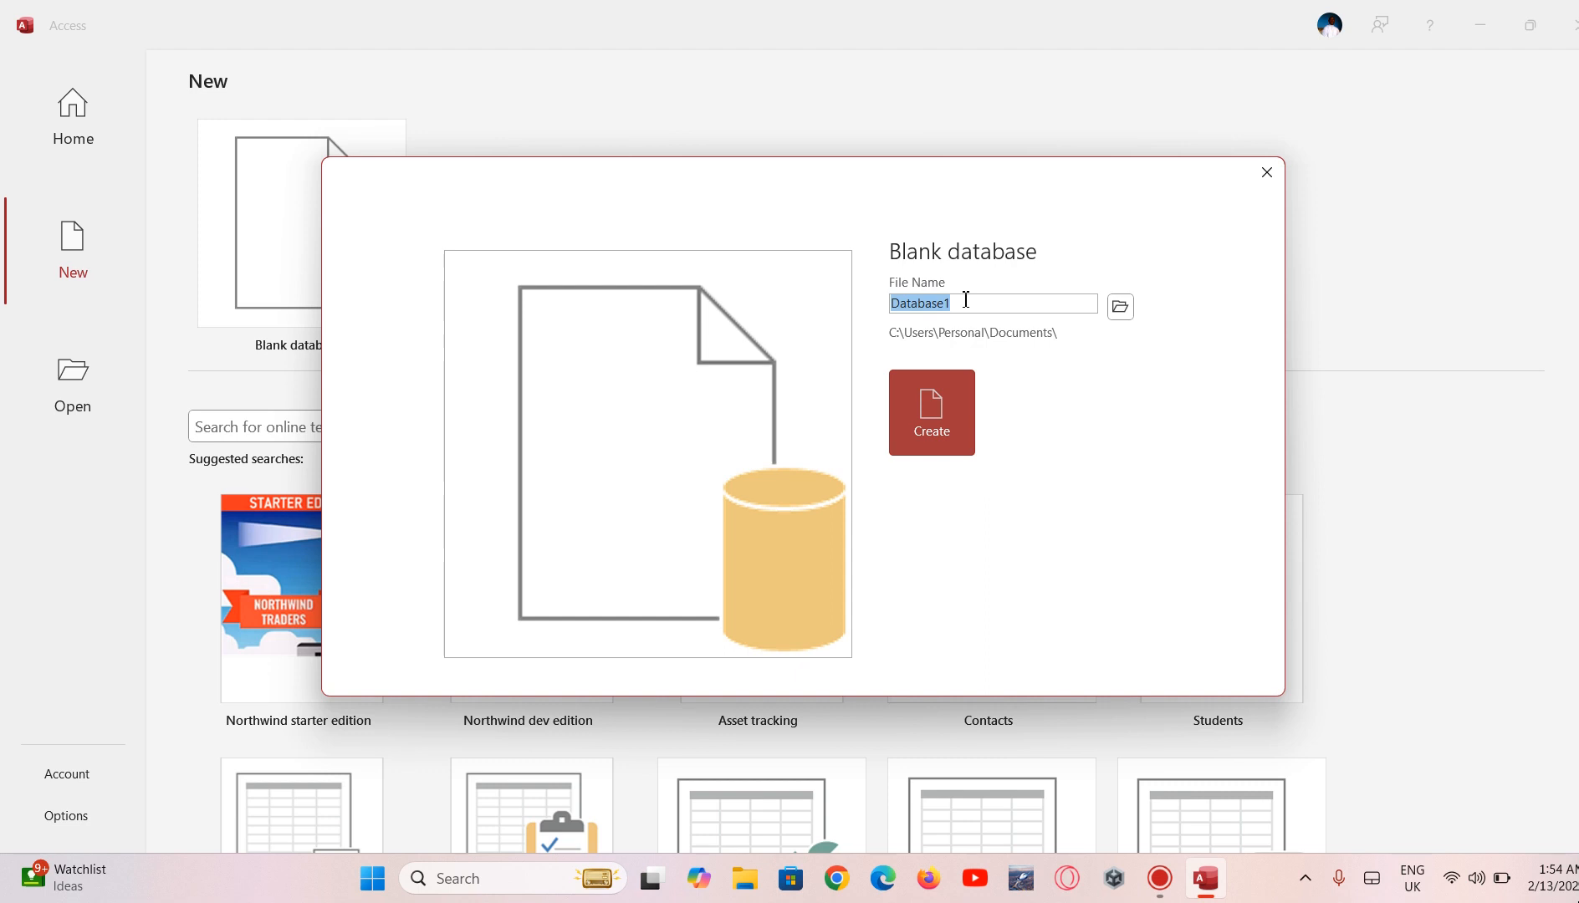
pyautogui.press('capslock')
pyautogui.write('S')
pyautogui.press('capslock')
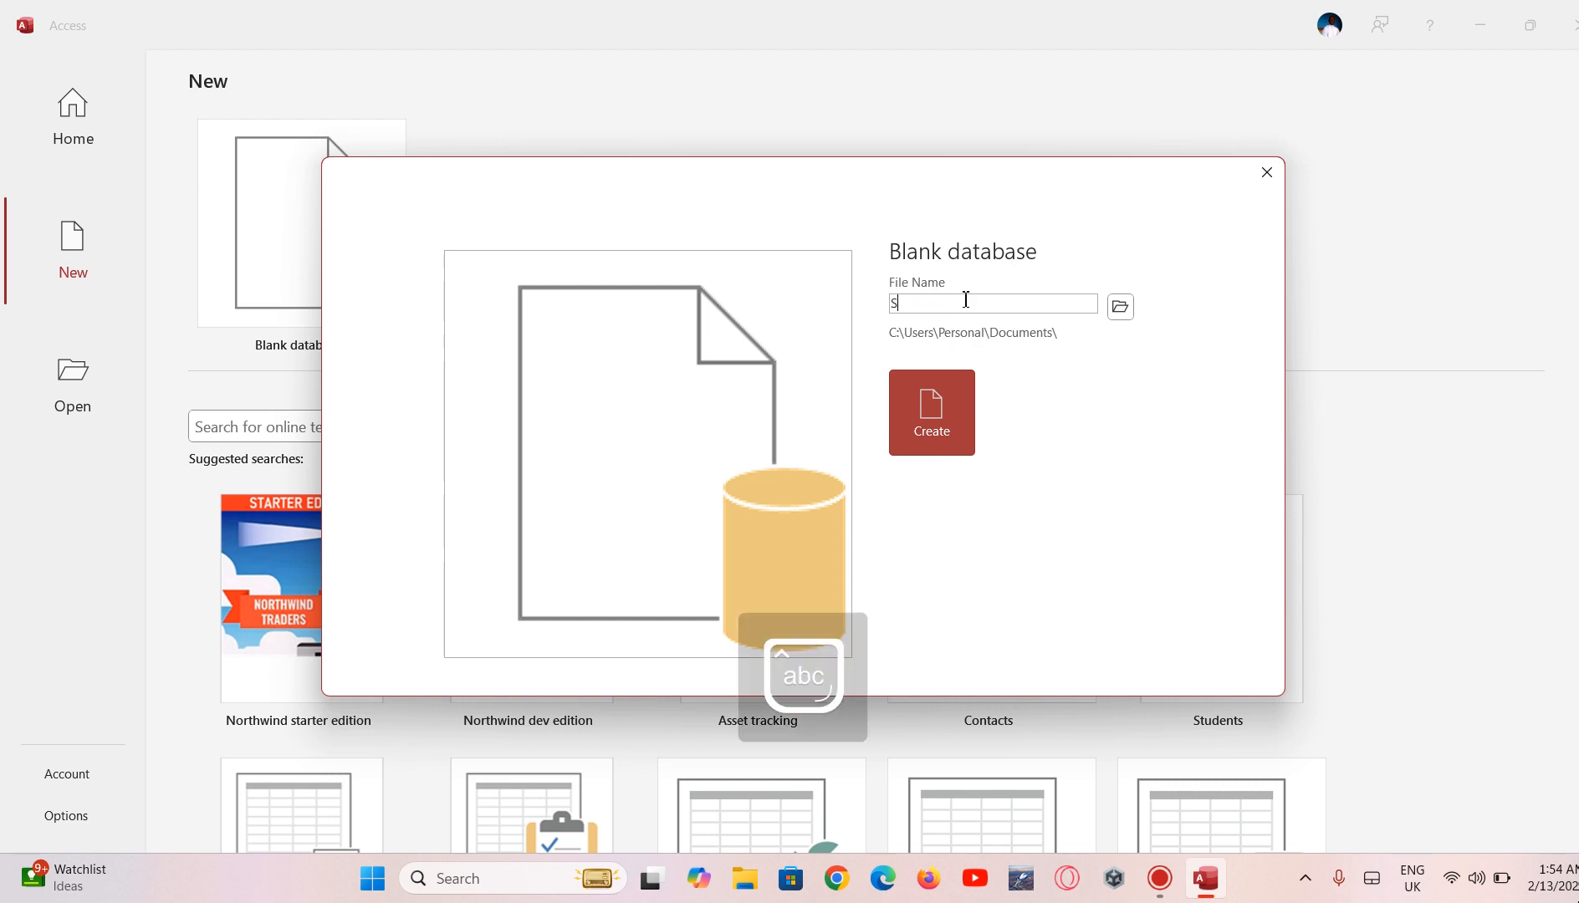
pyautogui.write('chool datab')
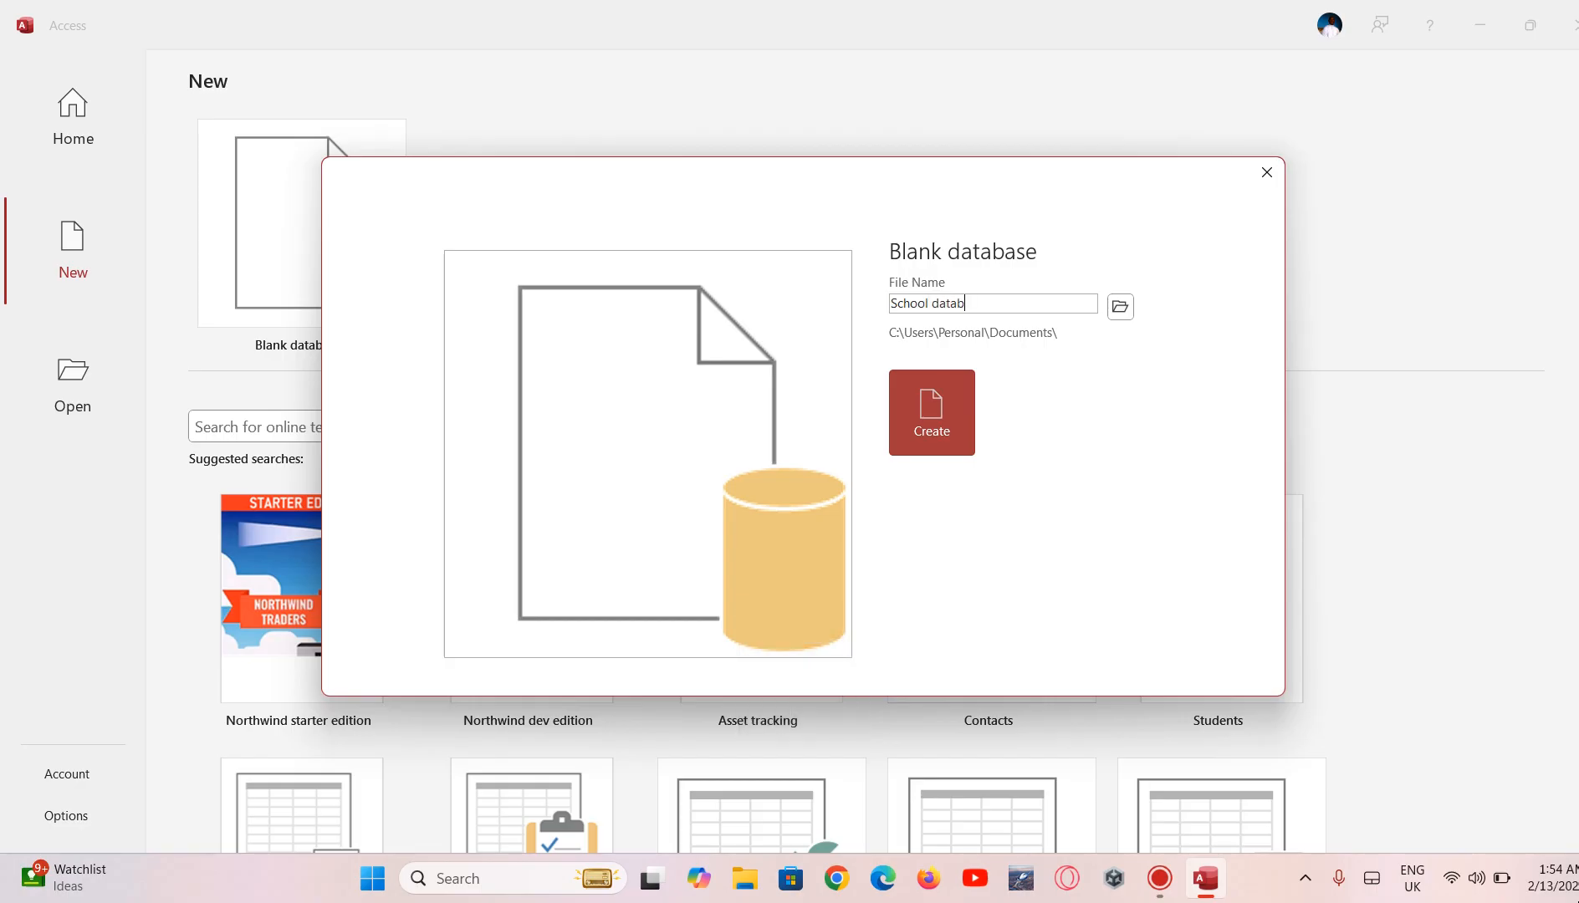
pyautogui.write('ase')
# Step: Set the save location to the person-named folder on the Desktop and create the database
pyautogui.click(1120, 311)
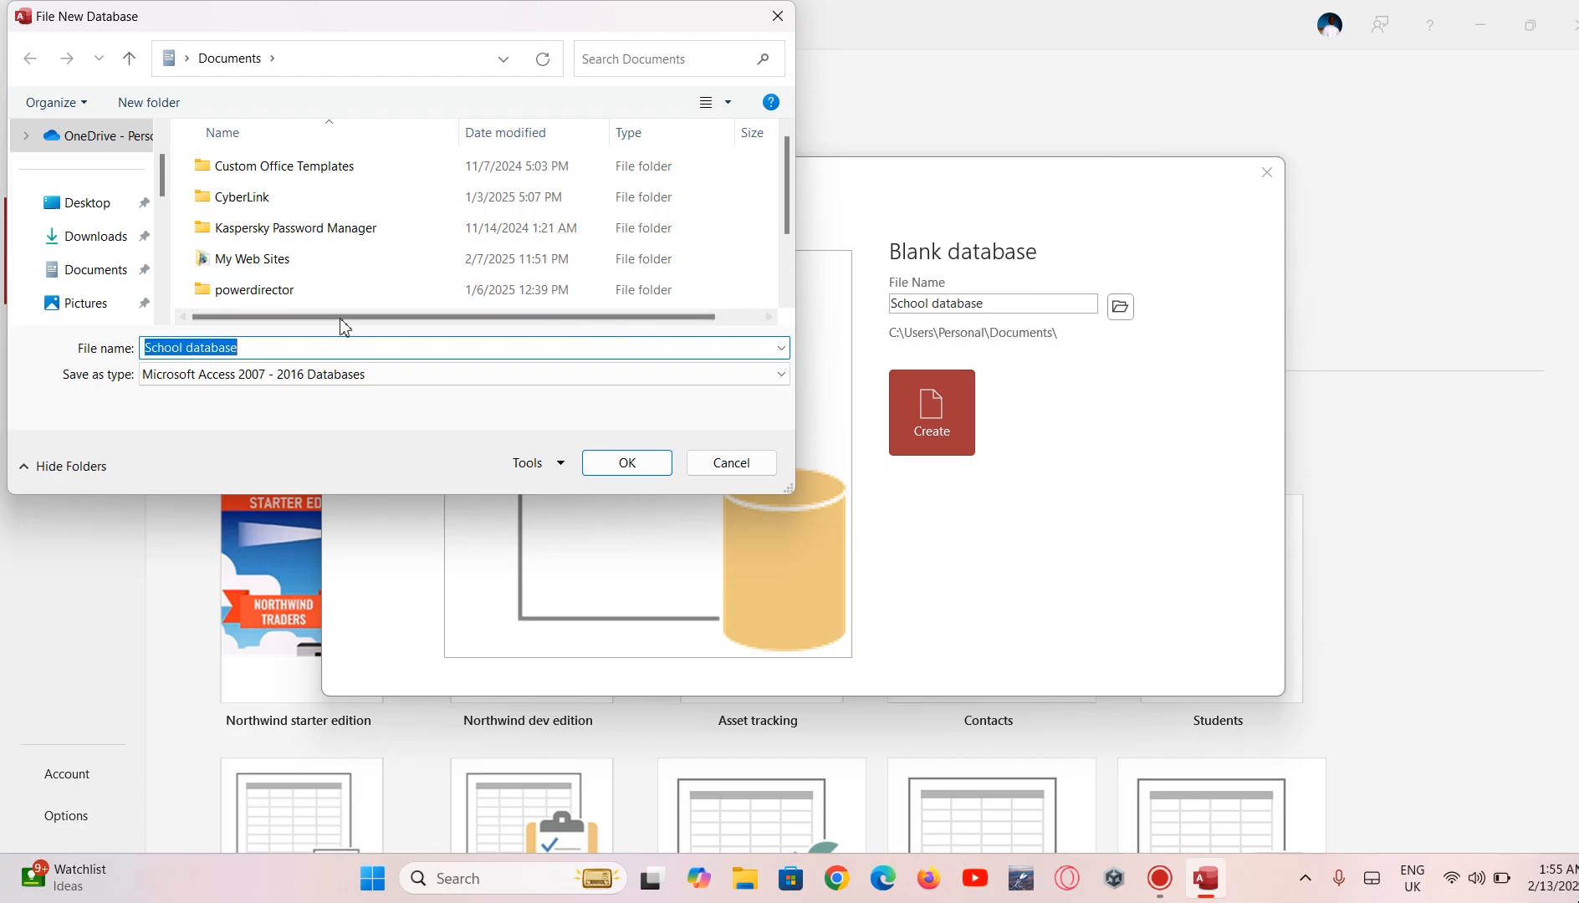
pyautogui.click(87, 205)
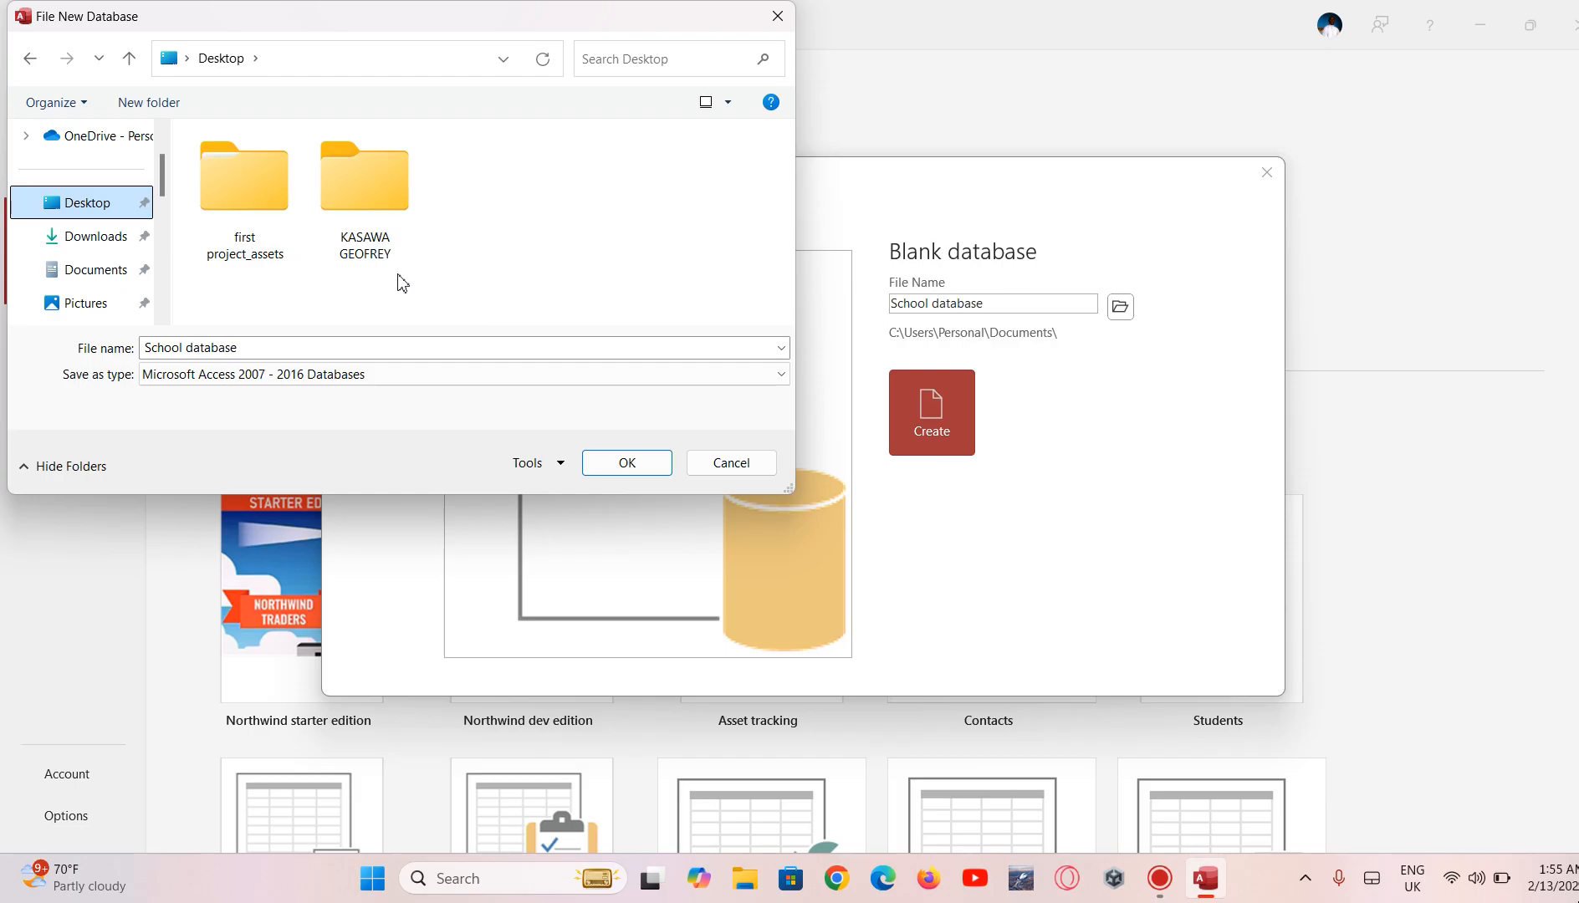
pyautogui.doubleClick(378, 194)
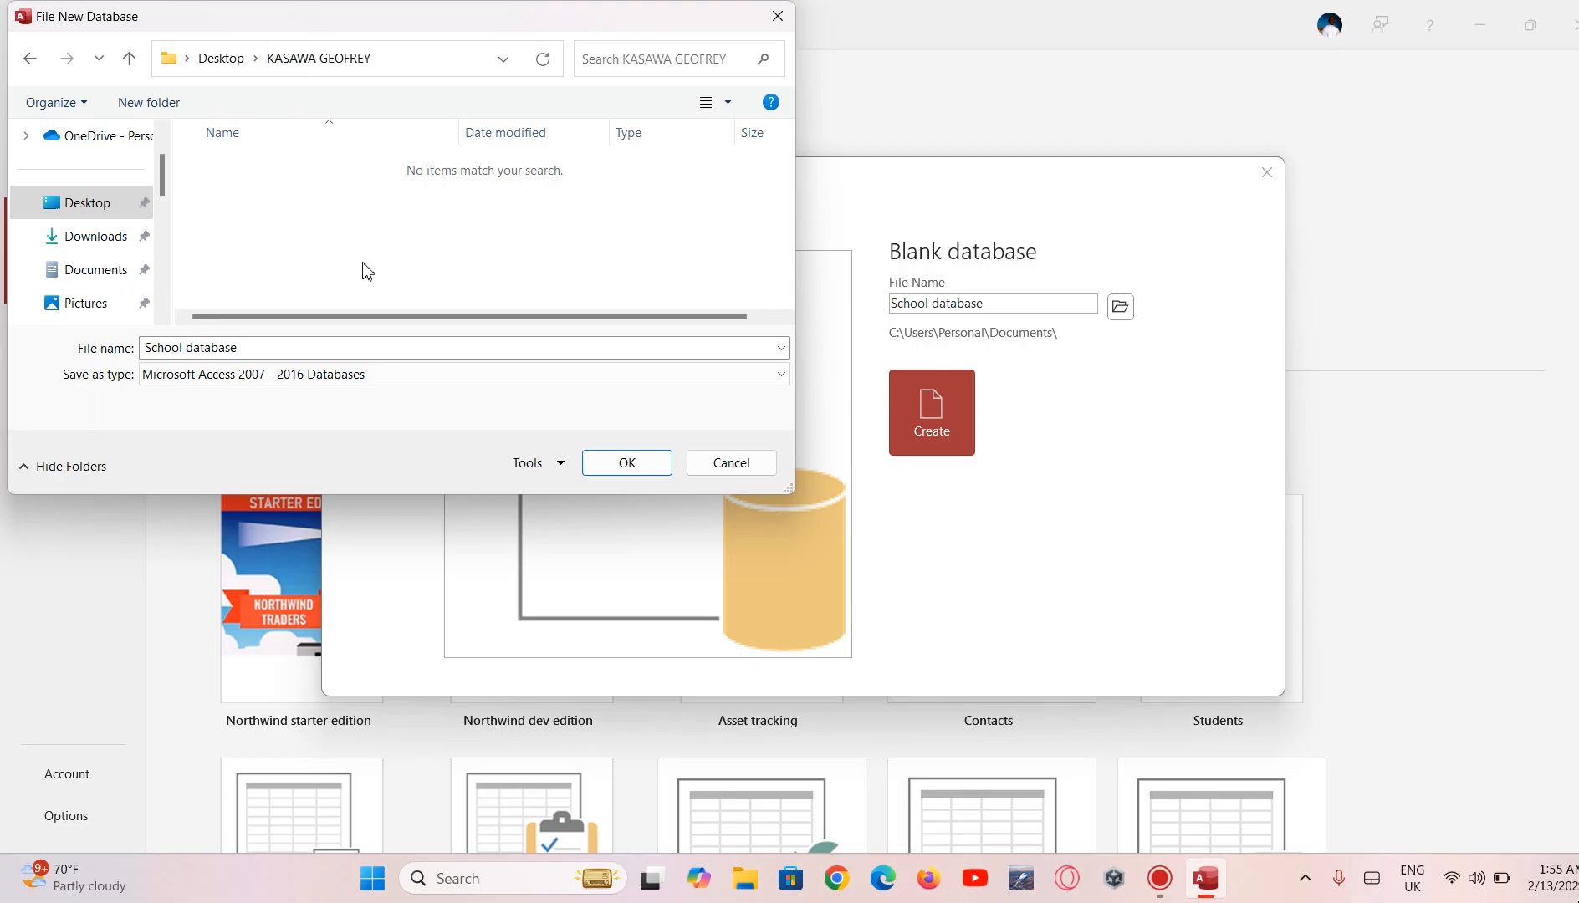
pyautogui.click(638, 471)
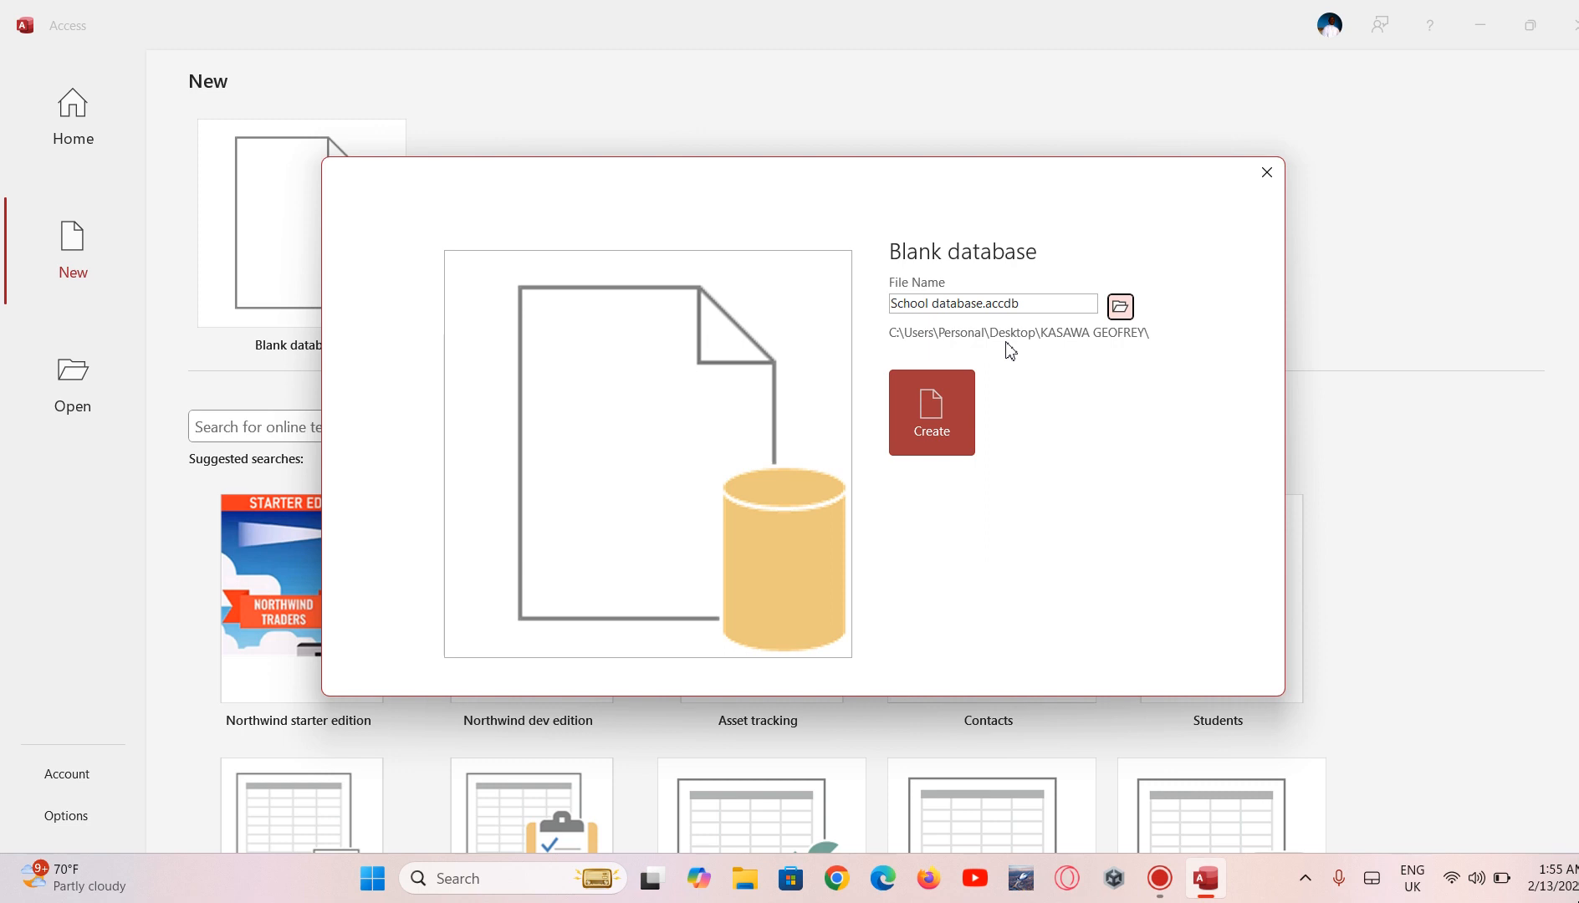
pyautogui.click(930, 423)
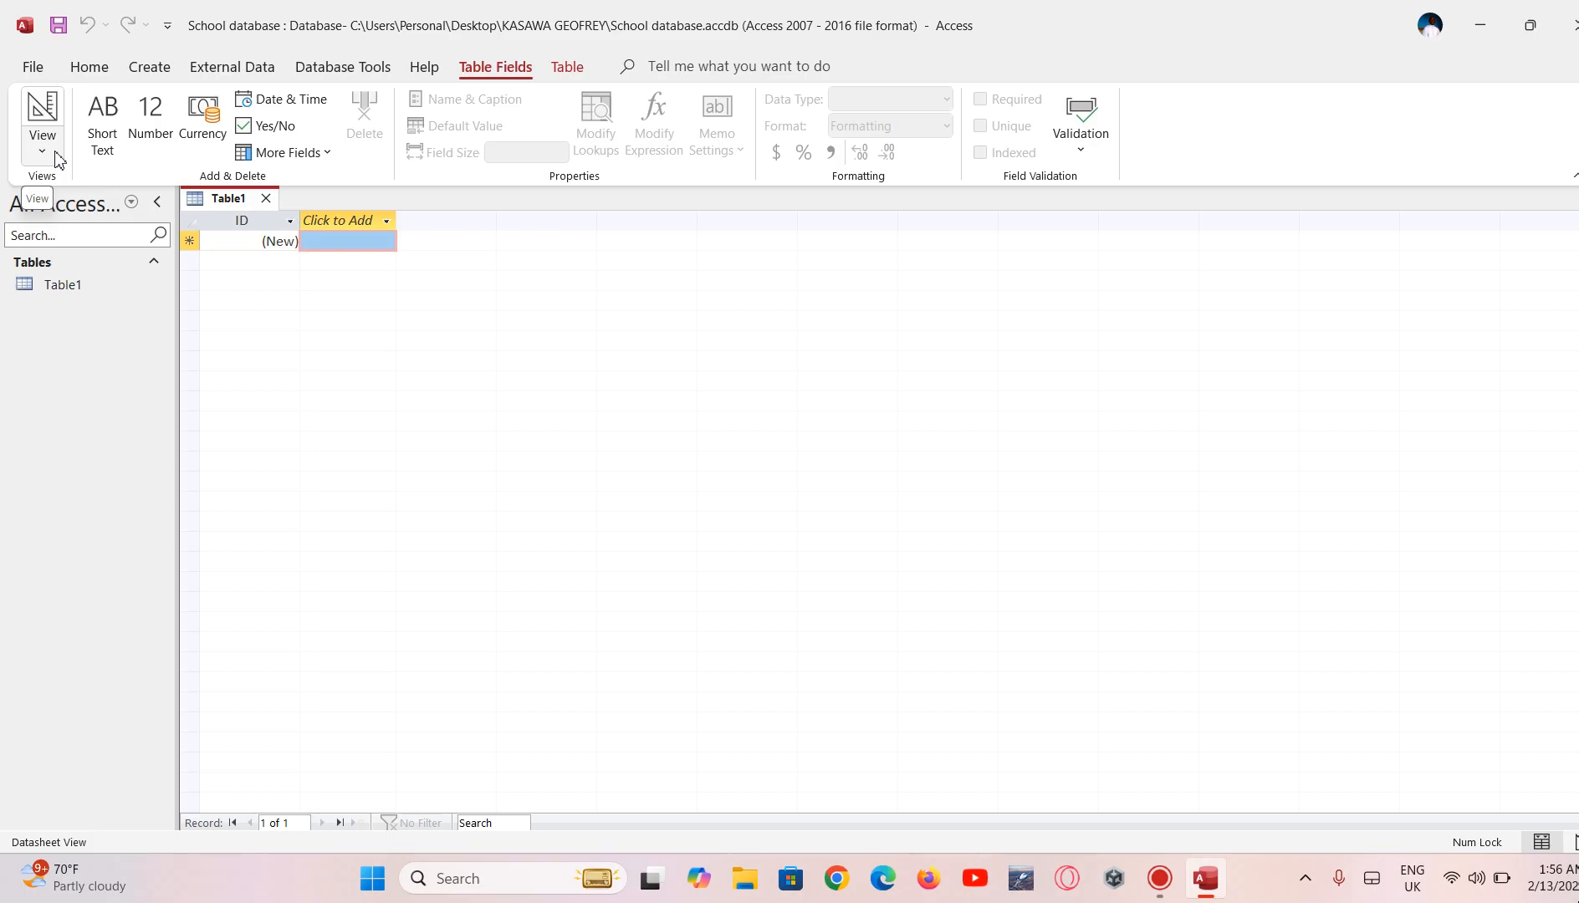
# Step: Switch the new table to Design View, saving it as "Students table"
pyautogui.click(58, 159)
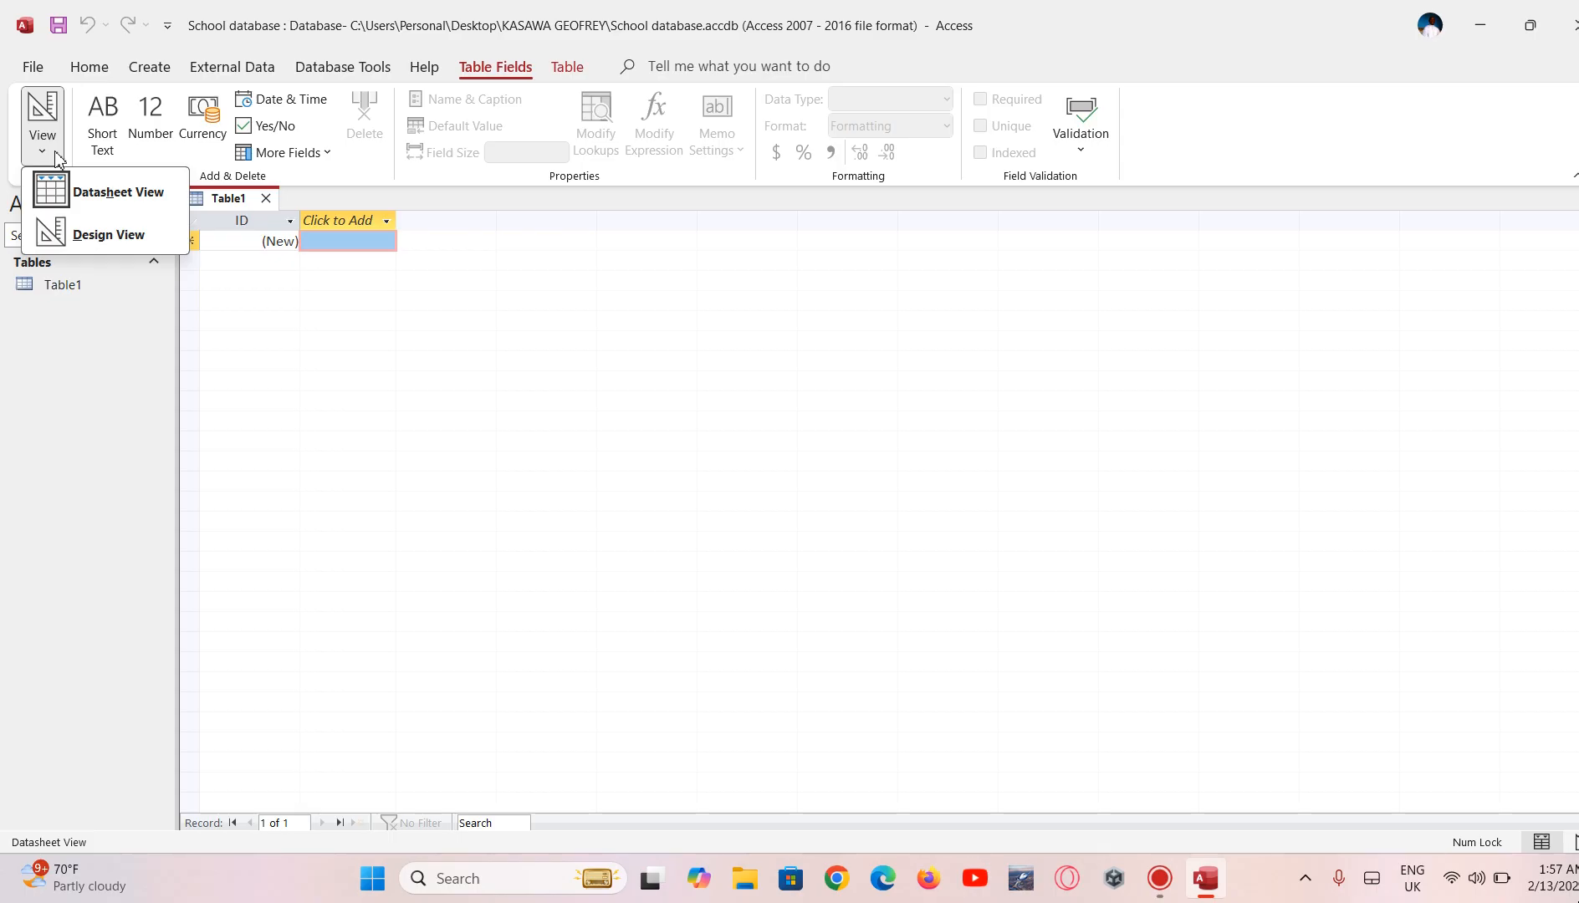
pyautogui.click(103, 233)
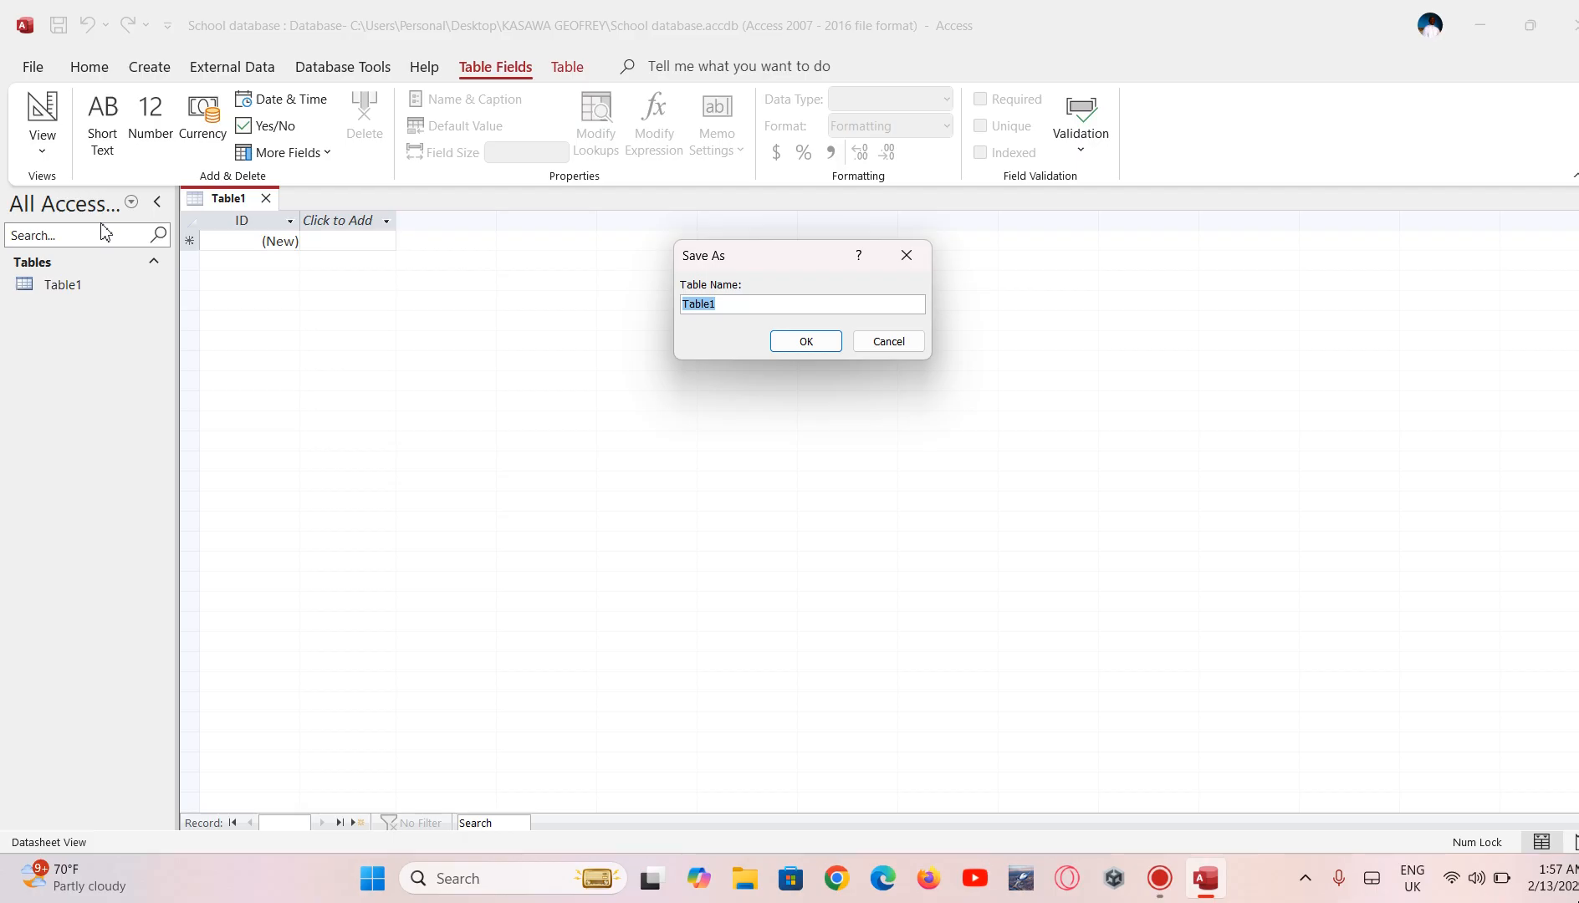
pyautogui.write('Students ta')
pyautogui.press('BackSpace')
pyautogui.write('taa')
pyautogui.press('BackSpace')
pyautogui.write('ble')
pyautogui.click(786, 348)
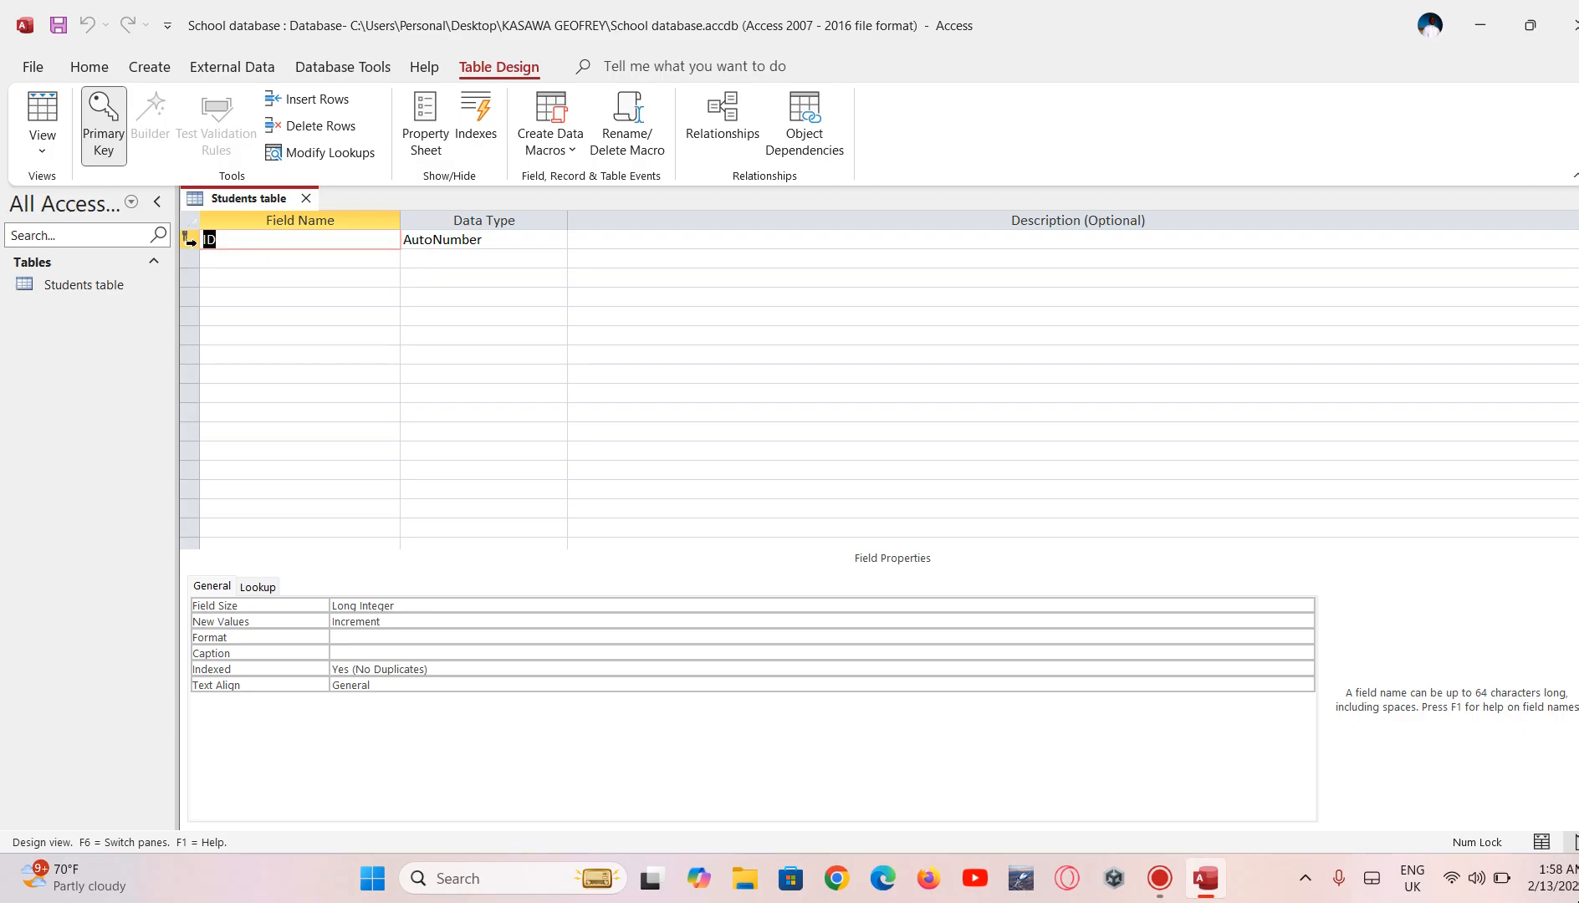
# Step: Delete the default ID primary key field from the table design
pyautogui.rightClick(190, 239)
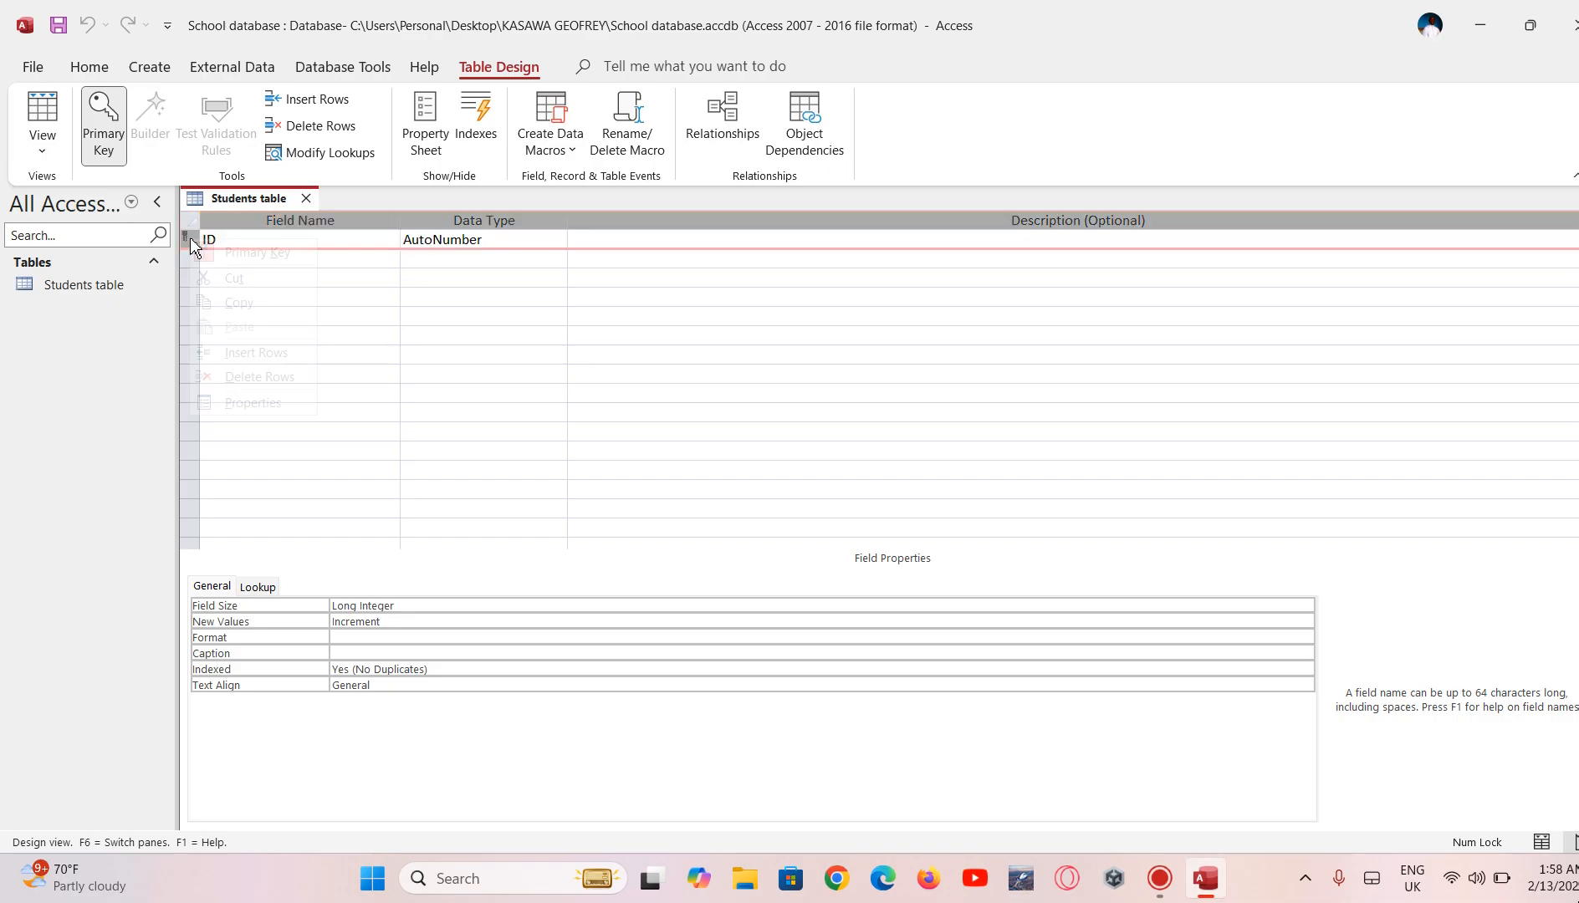
pyautogui.click(262, 378)
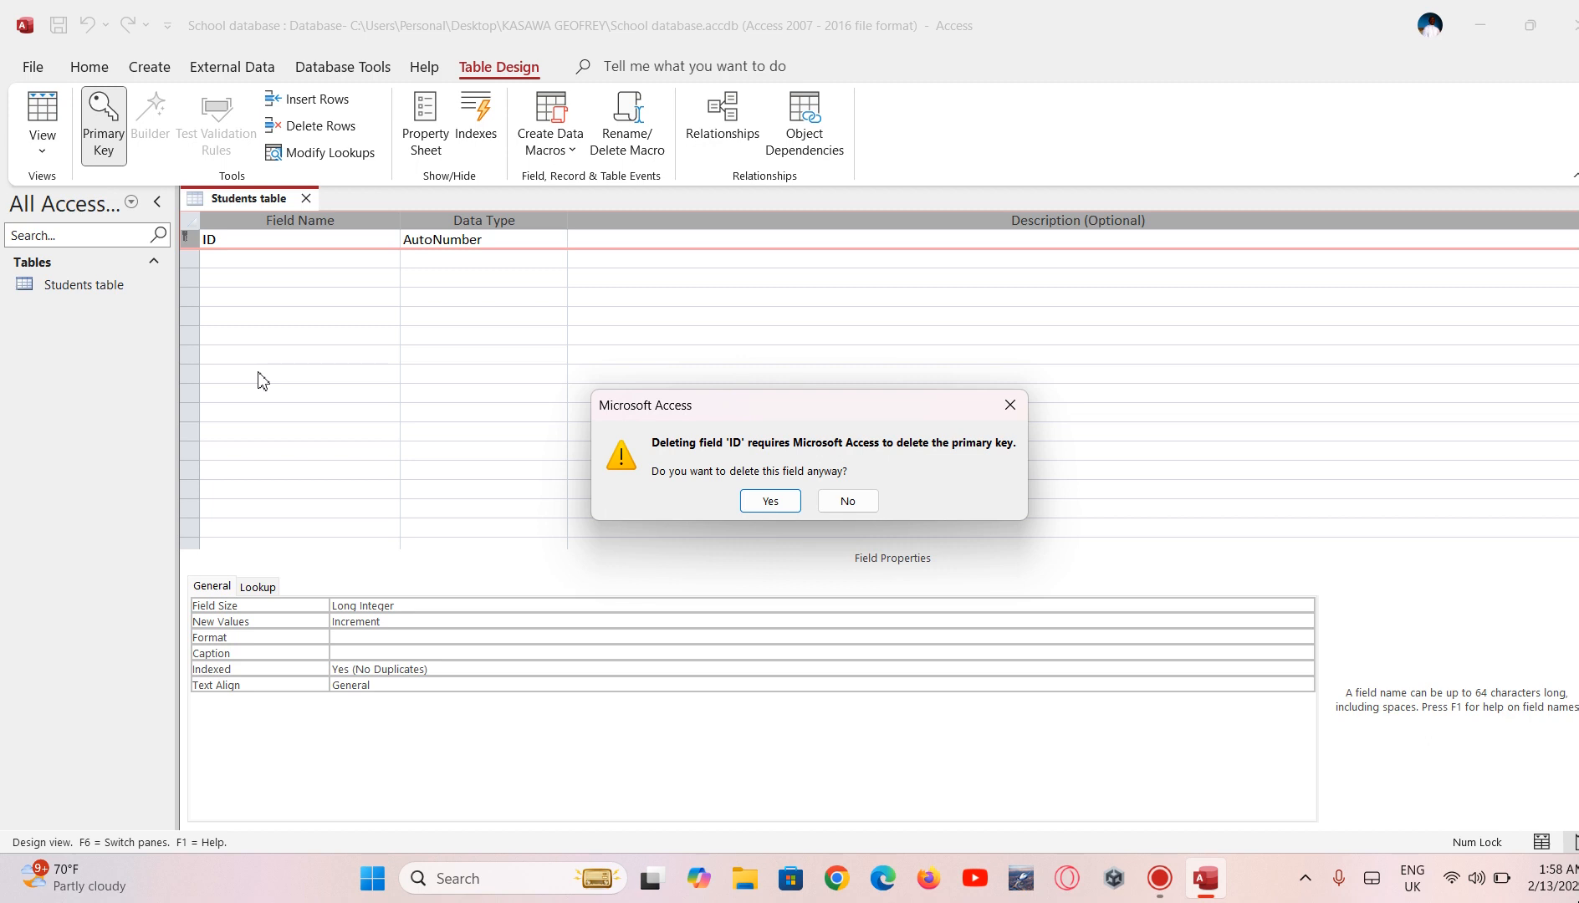
pyautogui.click(770, 505)
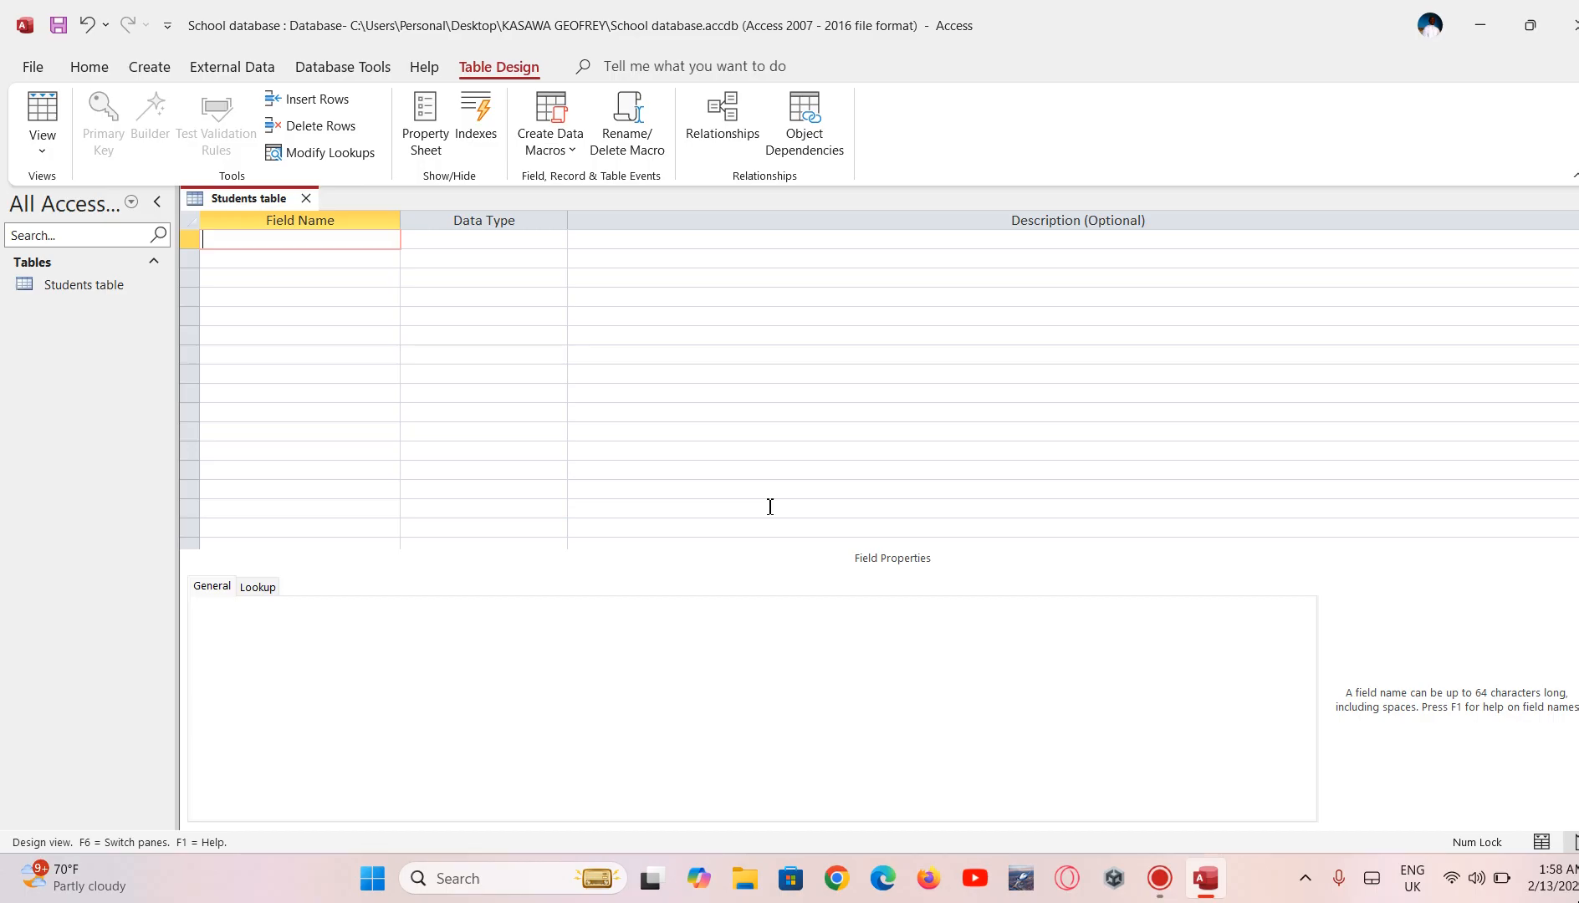
# Step: Add the fields Surname and OtherName to the Students table, both with the Short Text data type
pyautogui.write('Surname')
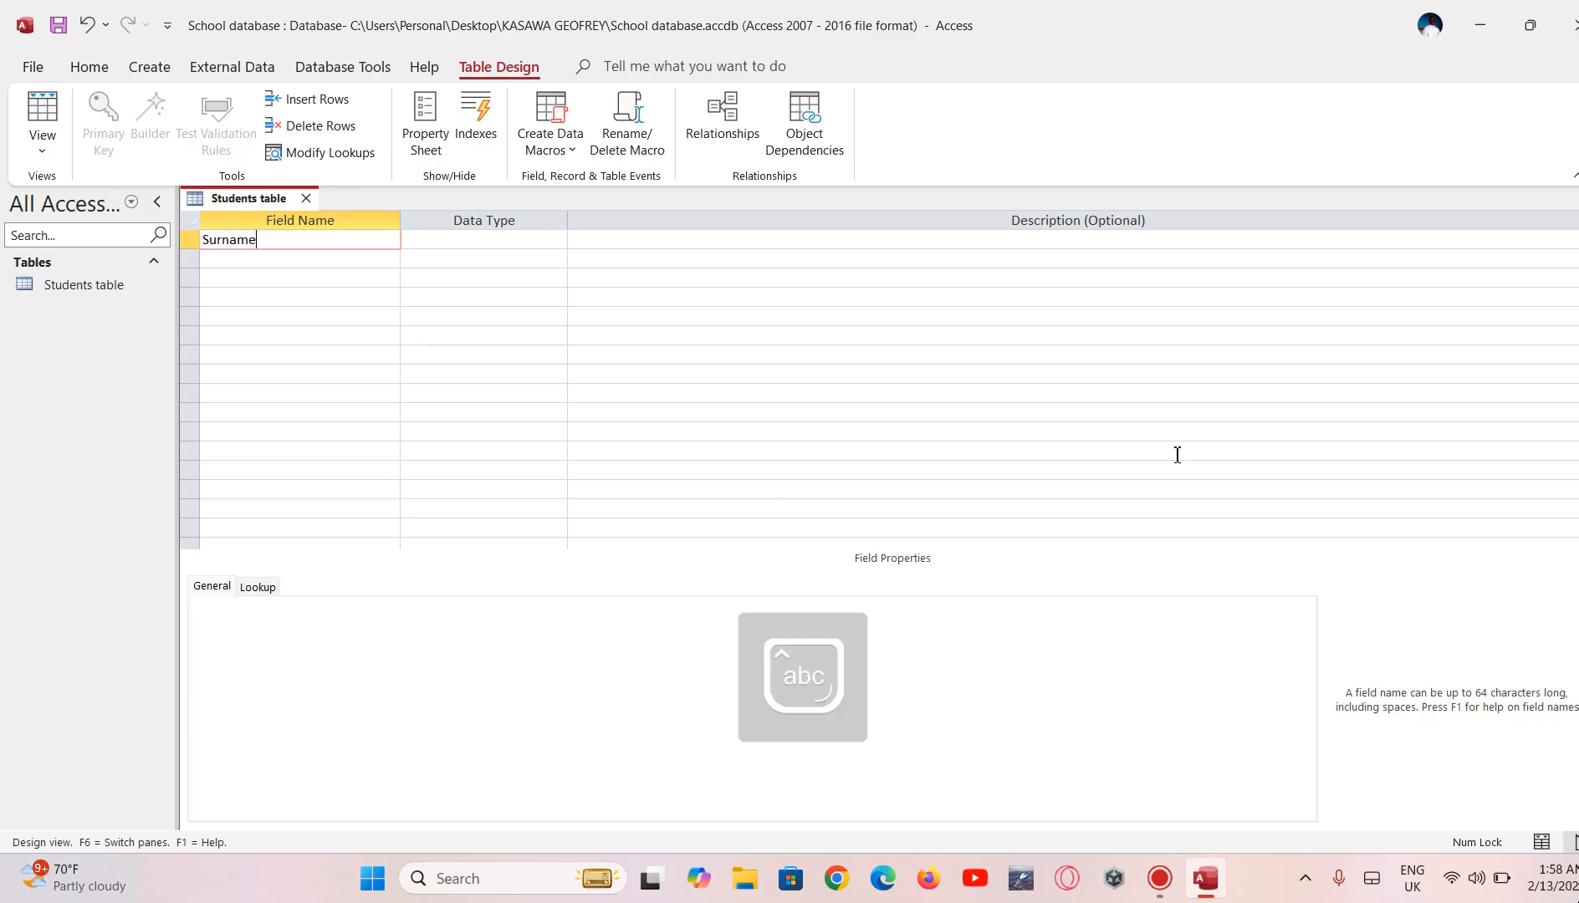
pyautogui.click(498, 242)
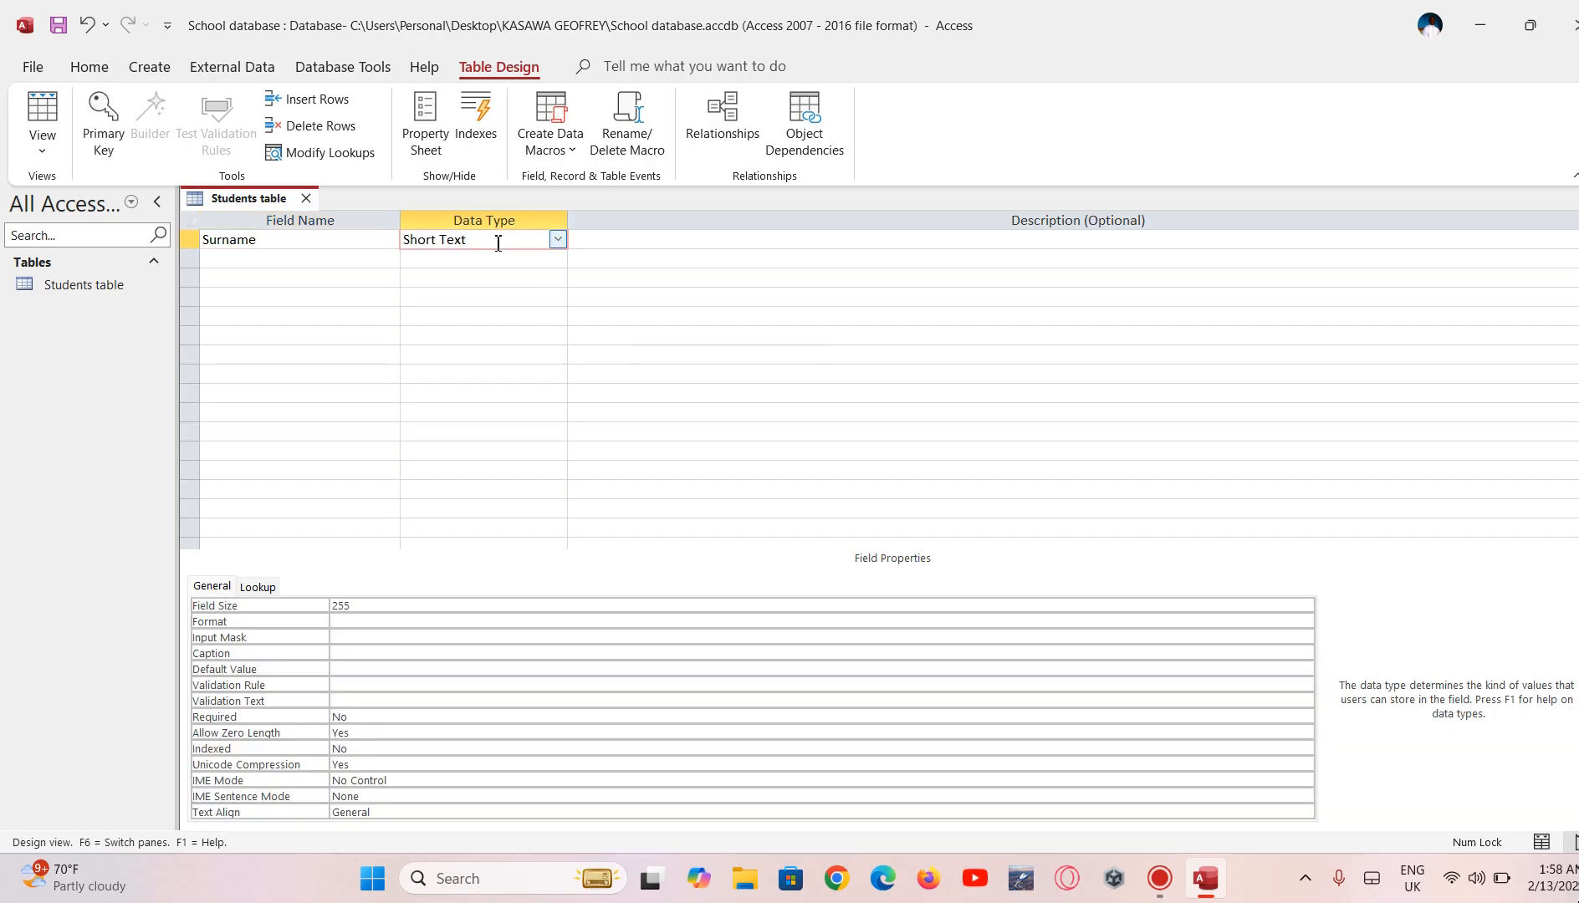
pyautogui.click(341, 259)
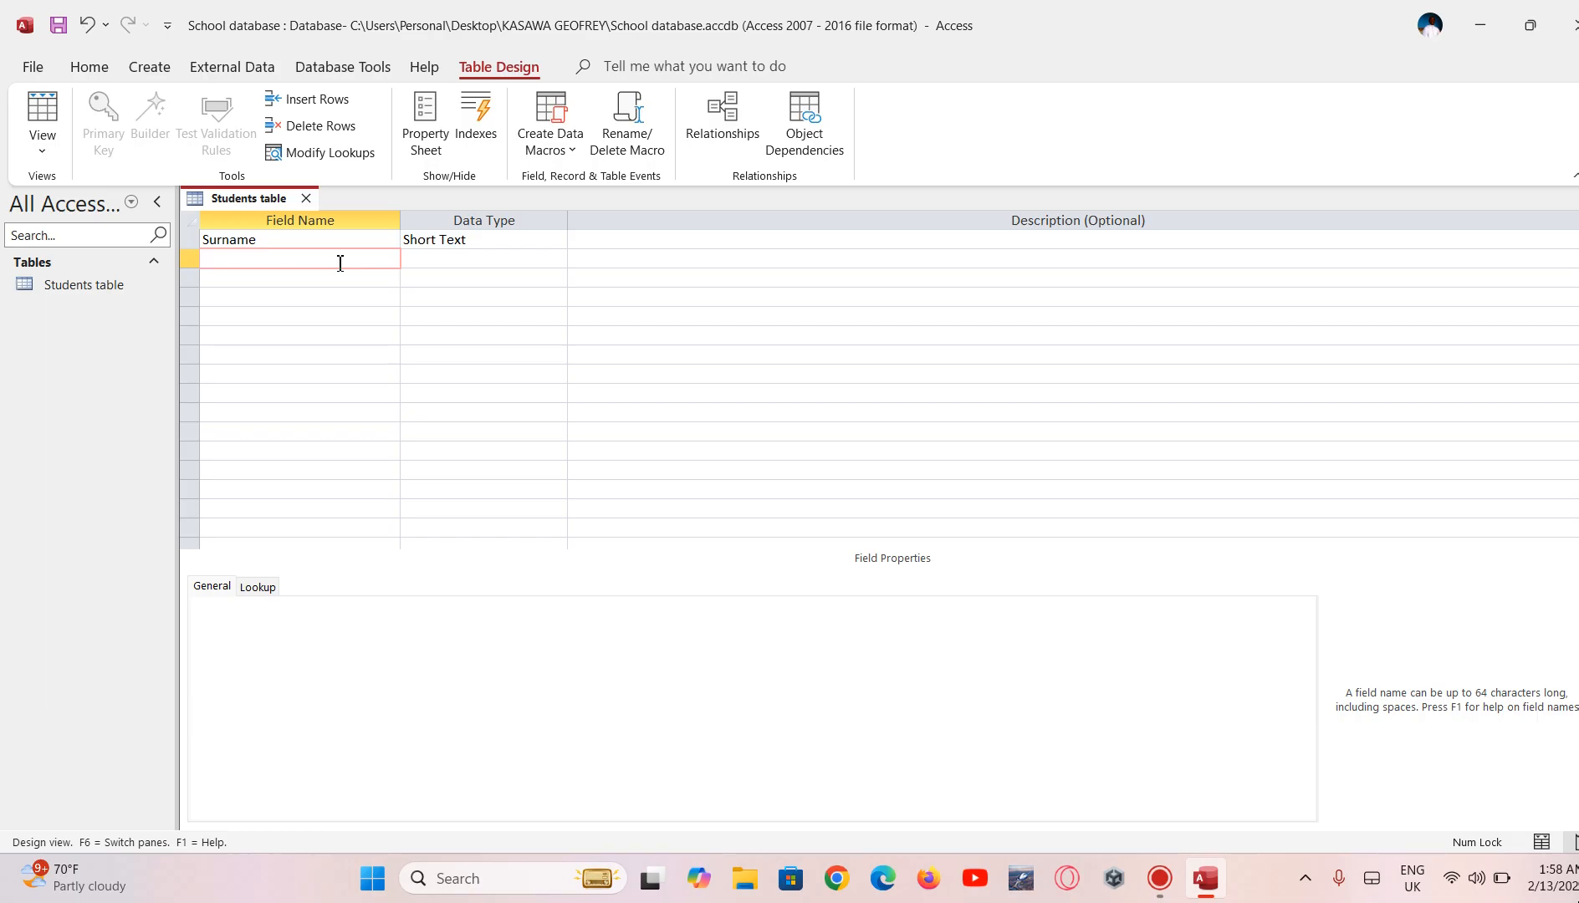
pyautogui.write('OtherName')
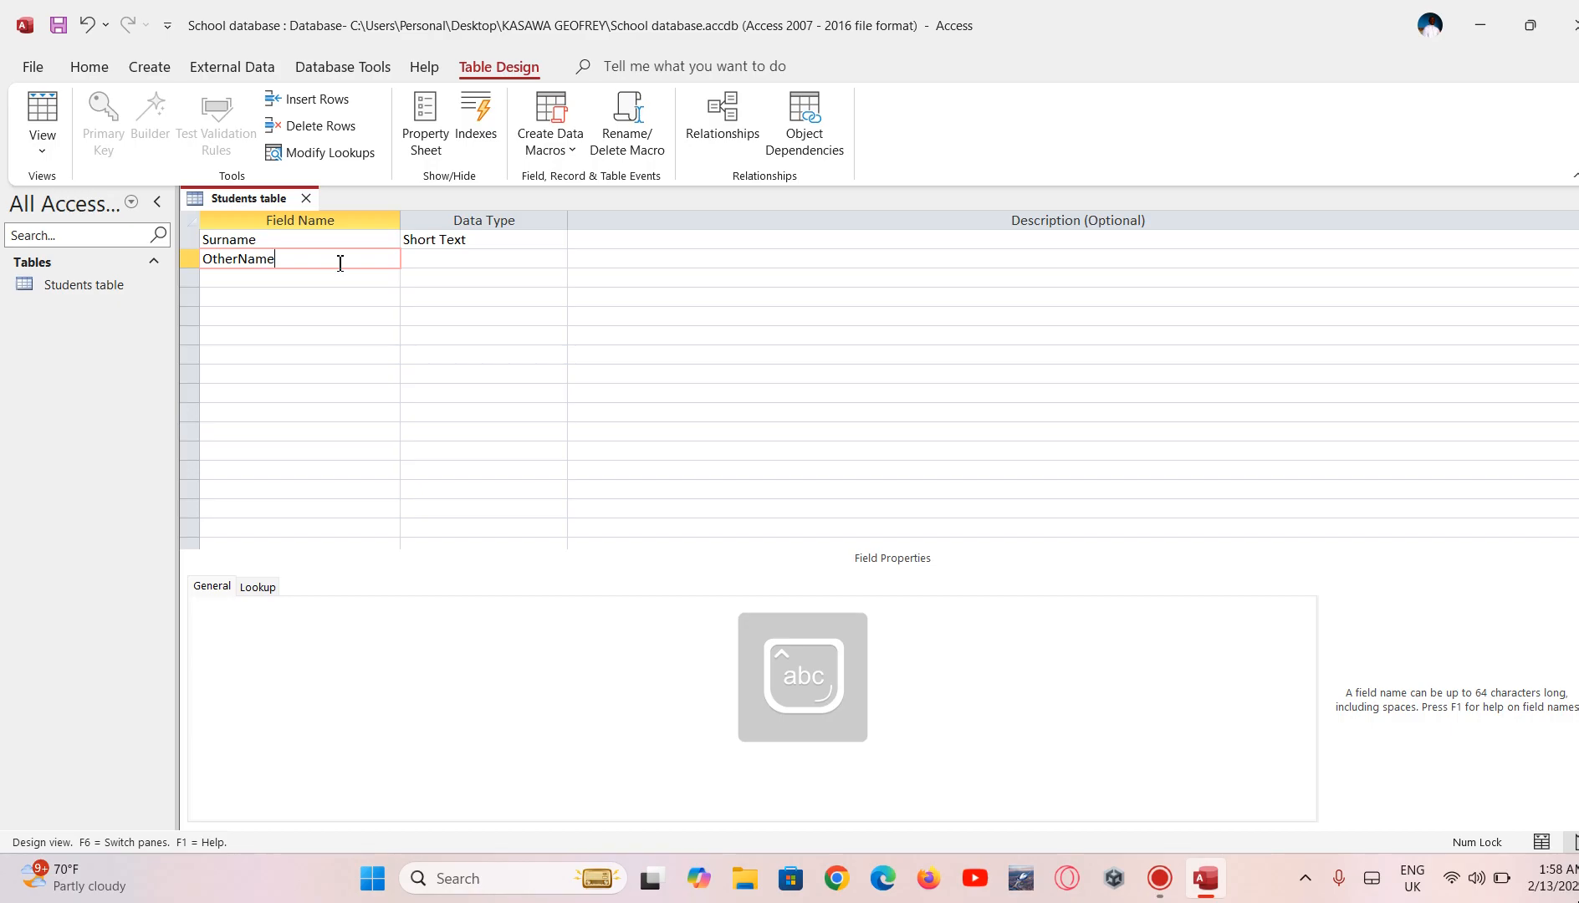
pyautogui.click(507, 256)
pyautogui.click(561, 261)
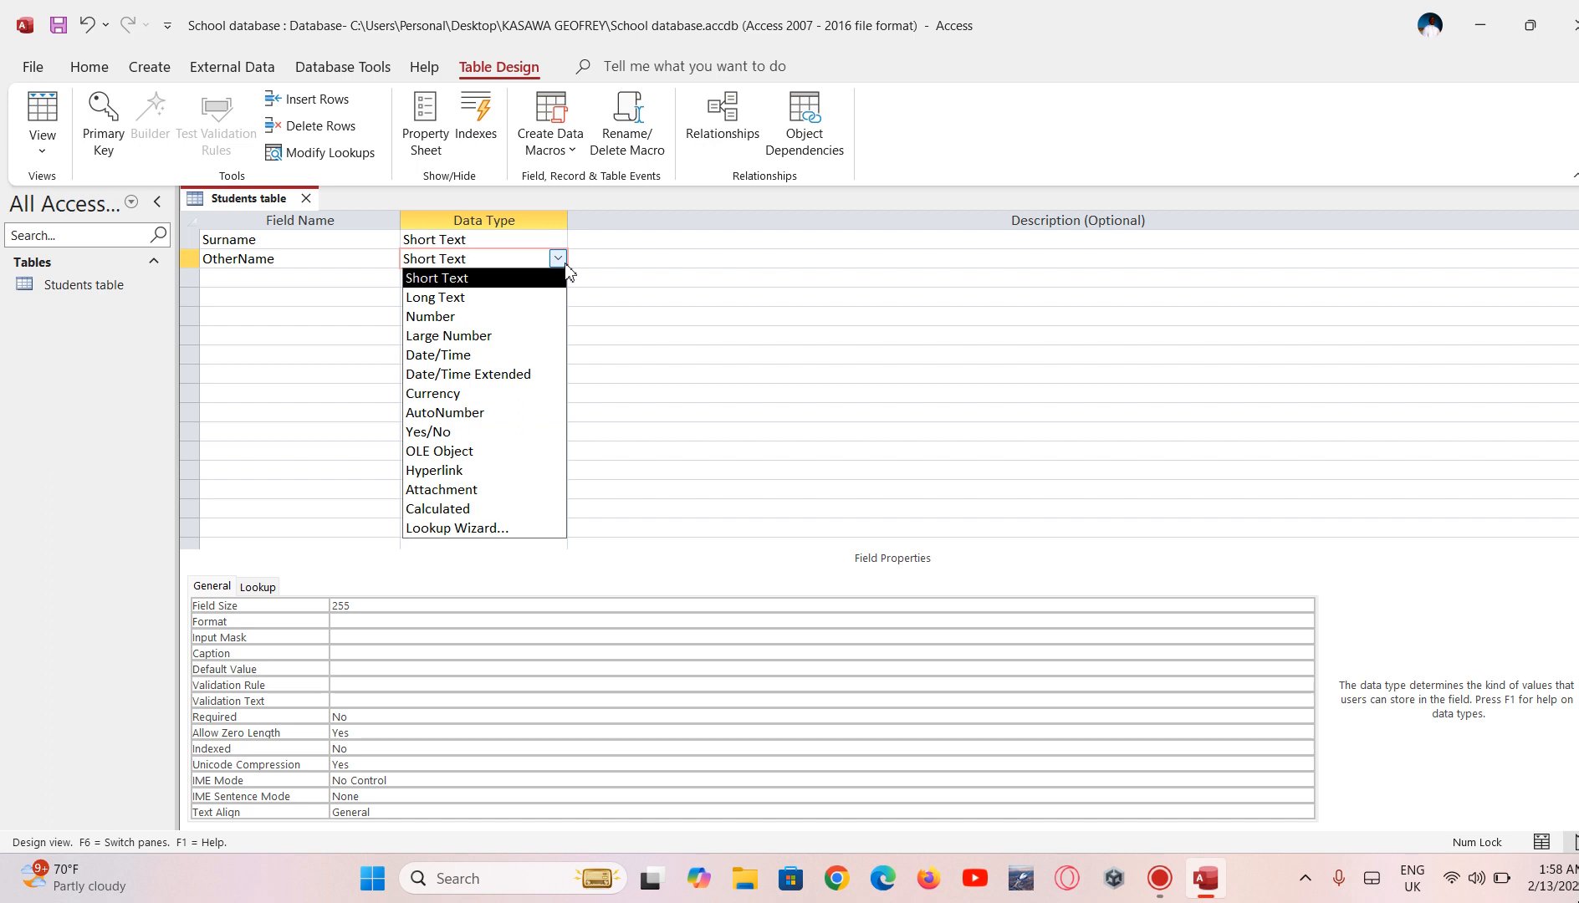
pyautogui.click(539, 278)
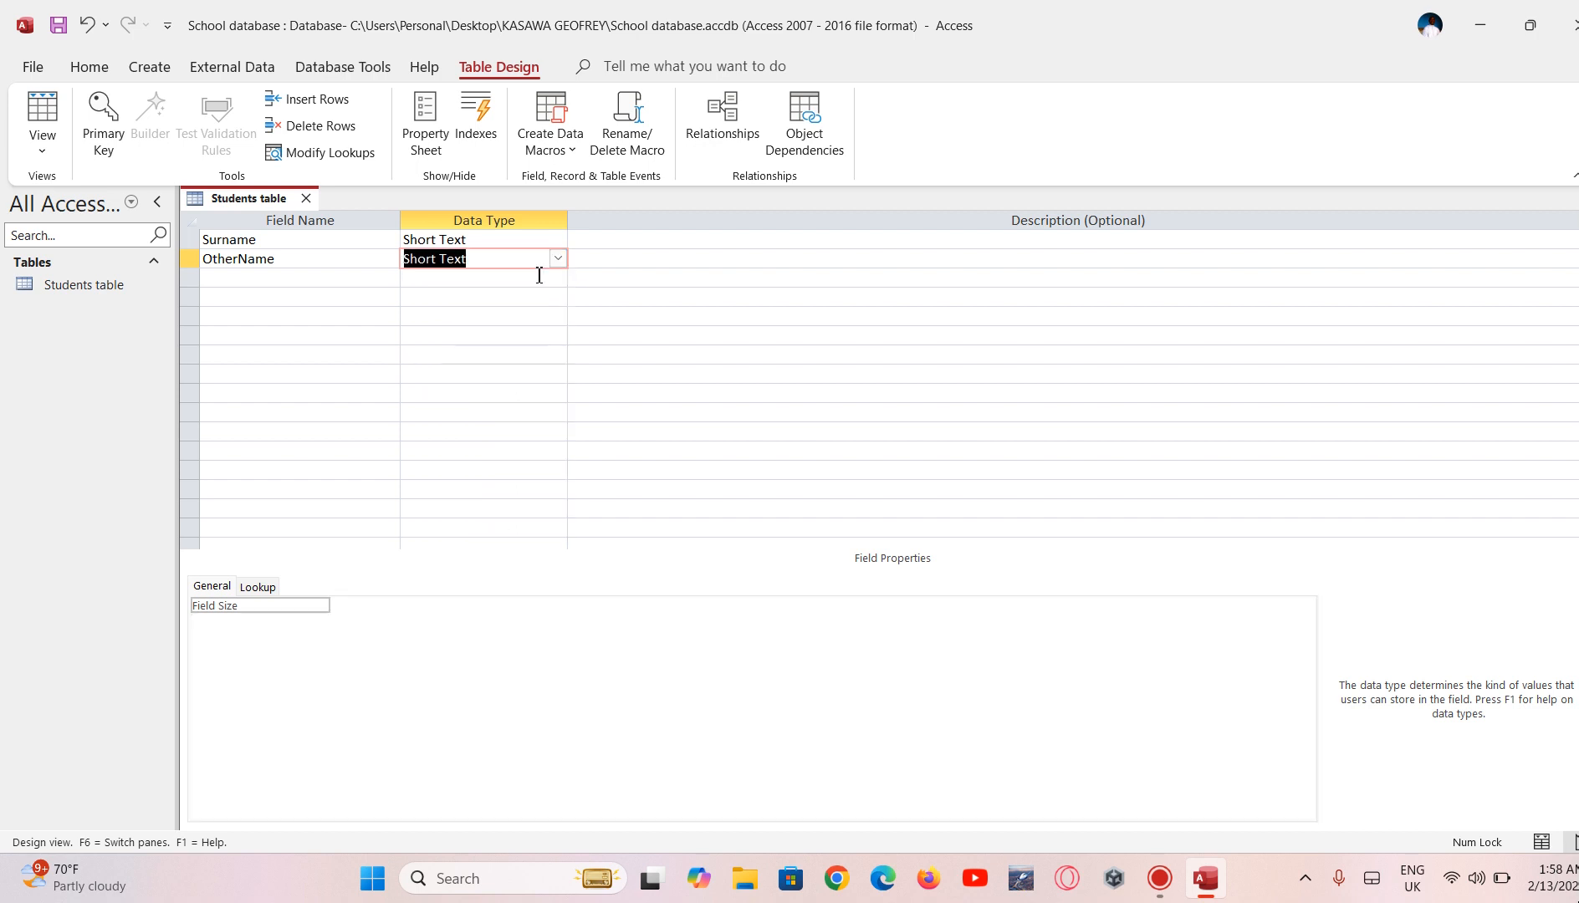
# Step: Add a Class field with the Short Text data type below OtherName
pyautogui.click(303, 279)
pyautogui.write('Cl')
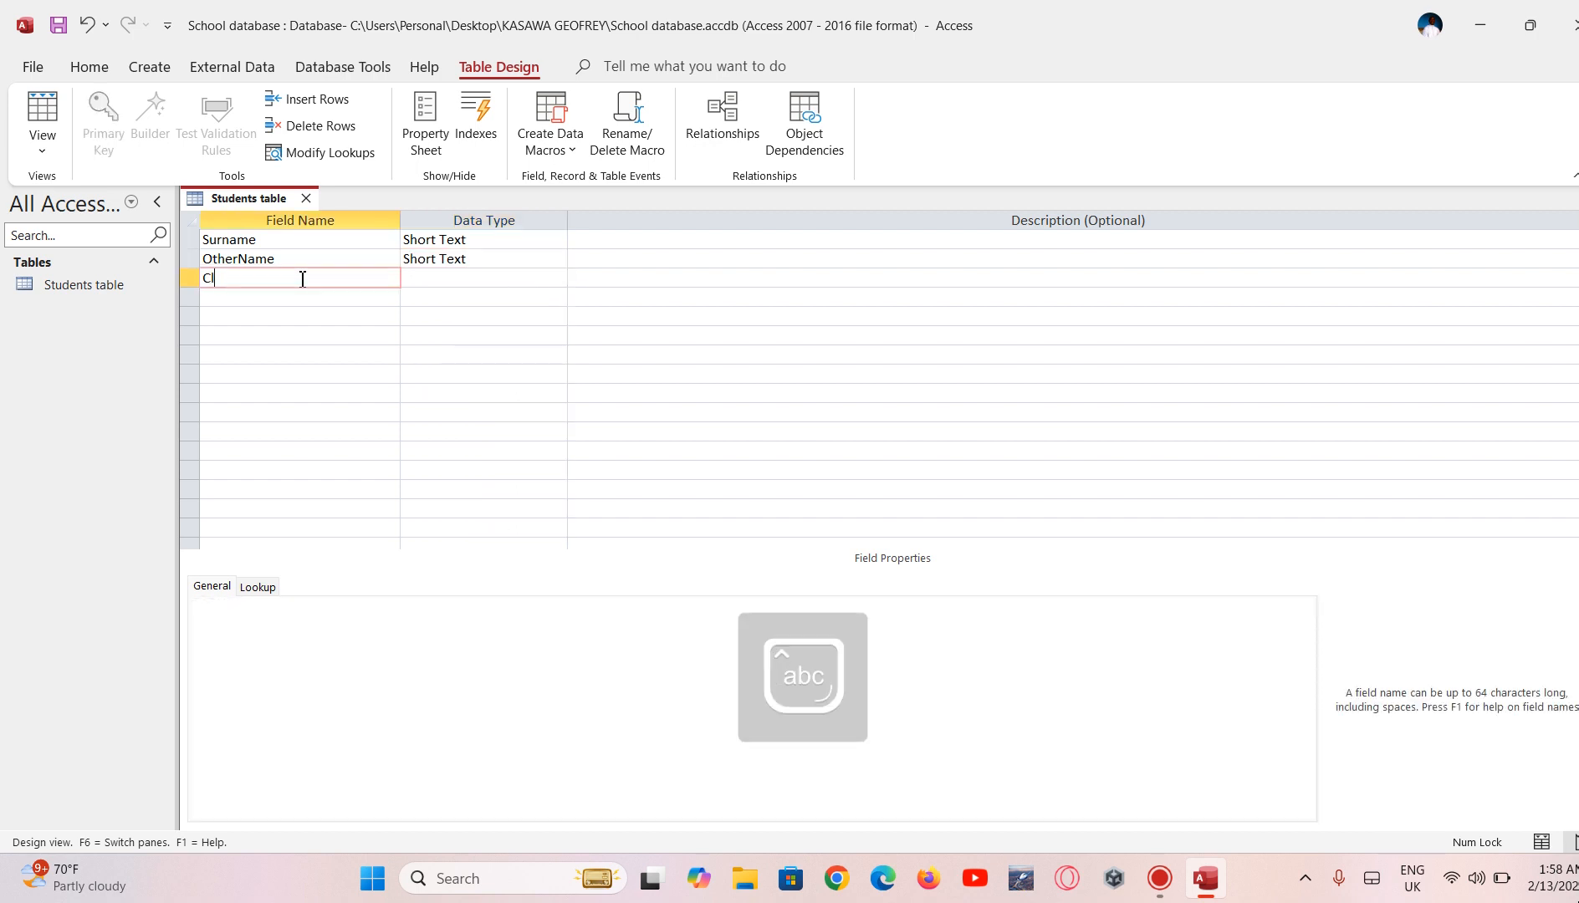
pyautogui.write('ass')
pyautogui.click(451, 278)
# Step: Add an Age field below Class in the table design and view its available data types
pyautogui.click(310, 297)
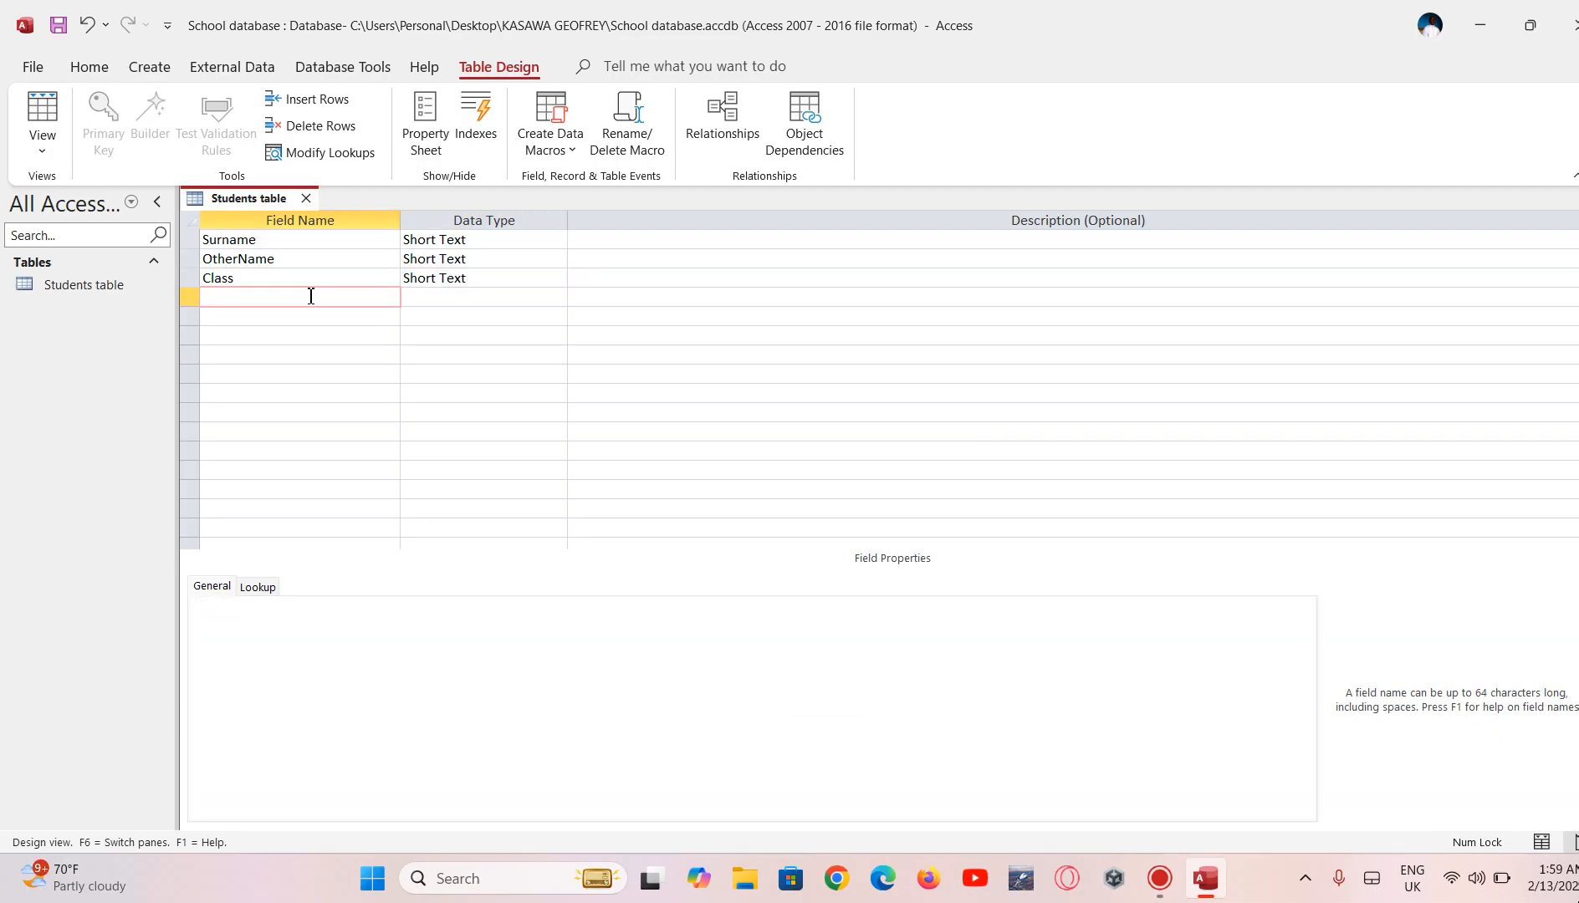
pyautogui.write('Age')
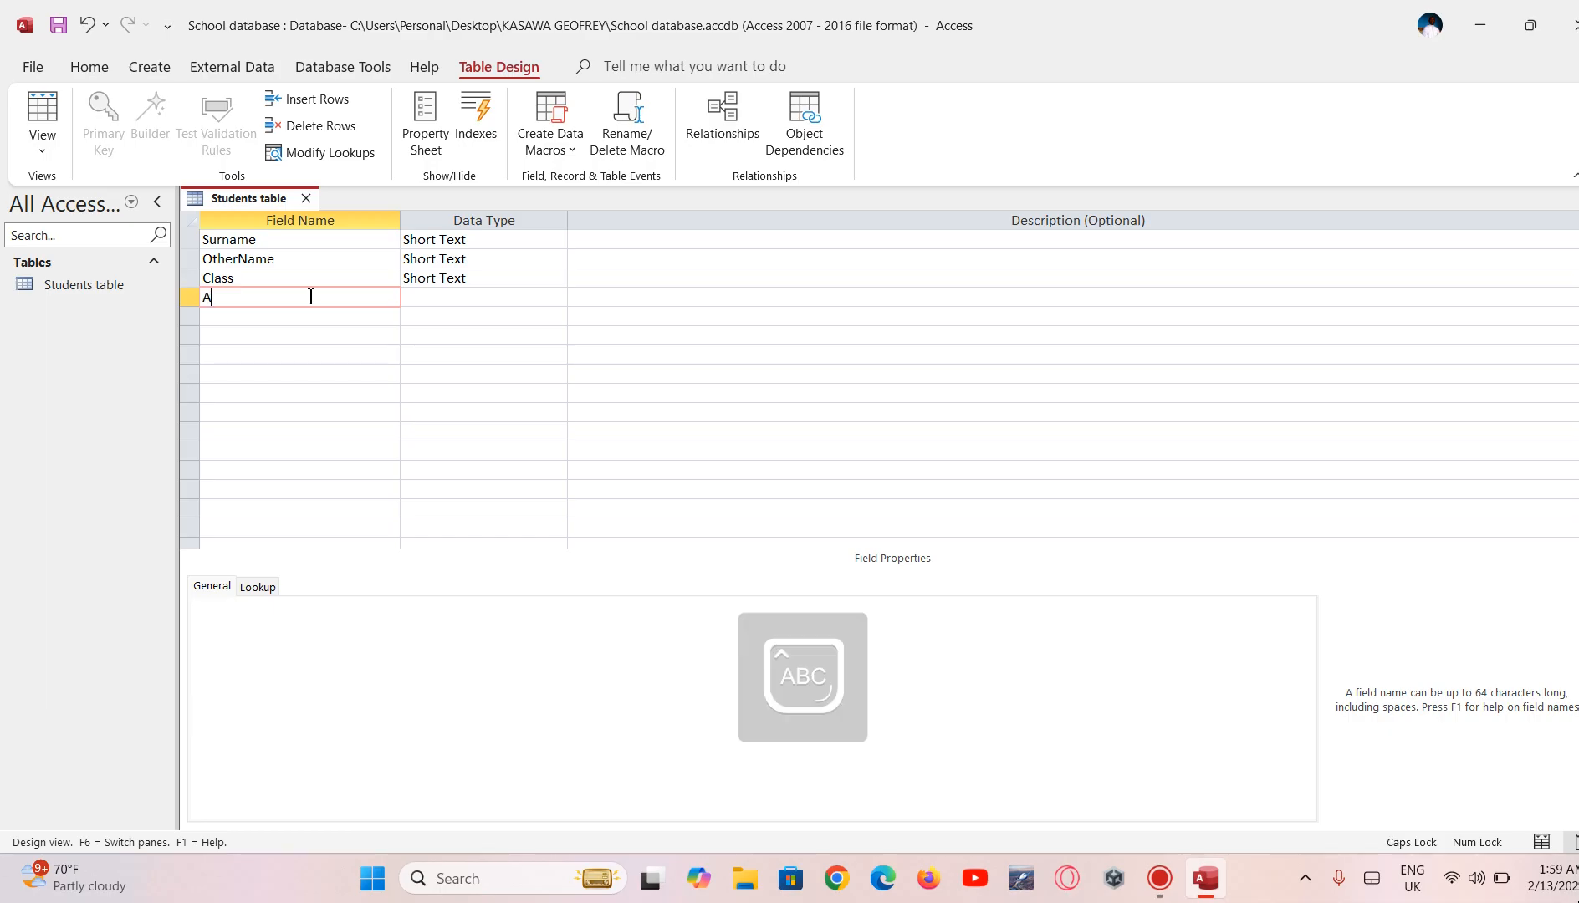
pyautogui.click(461, 278)
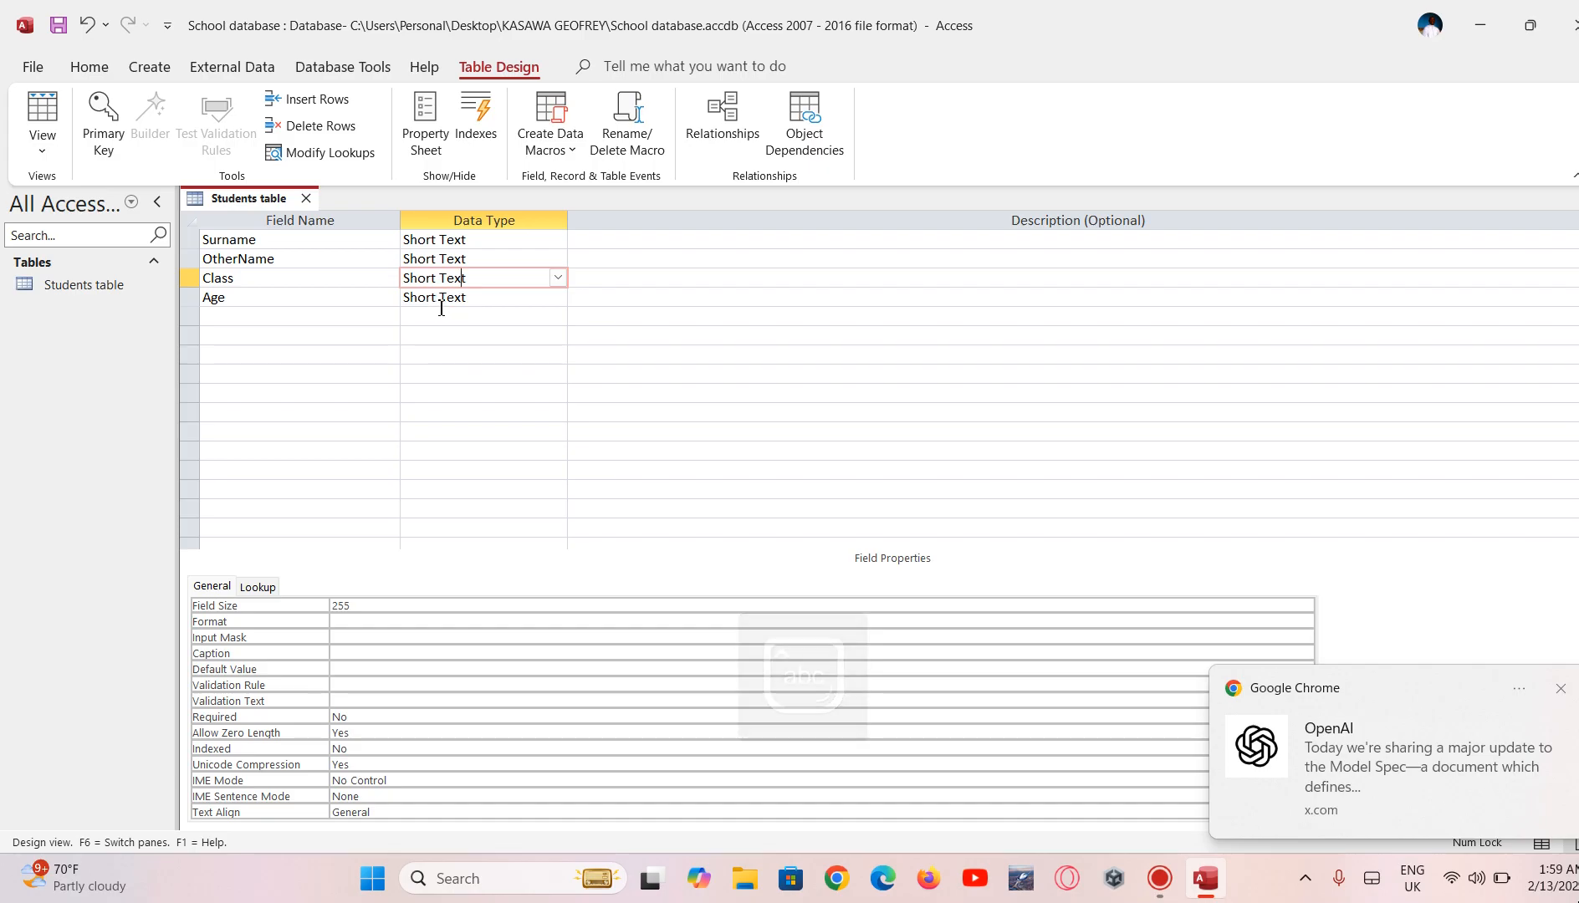
pyautogui.click(441, 309)
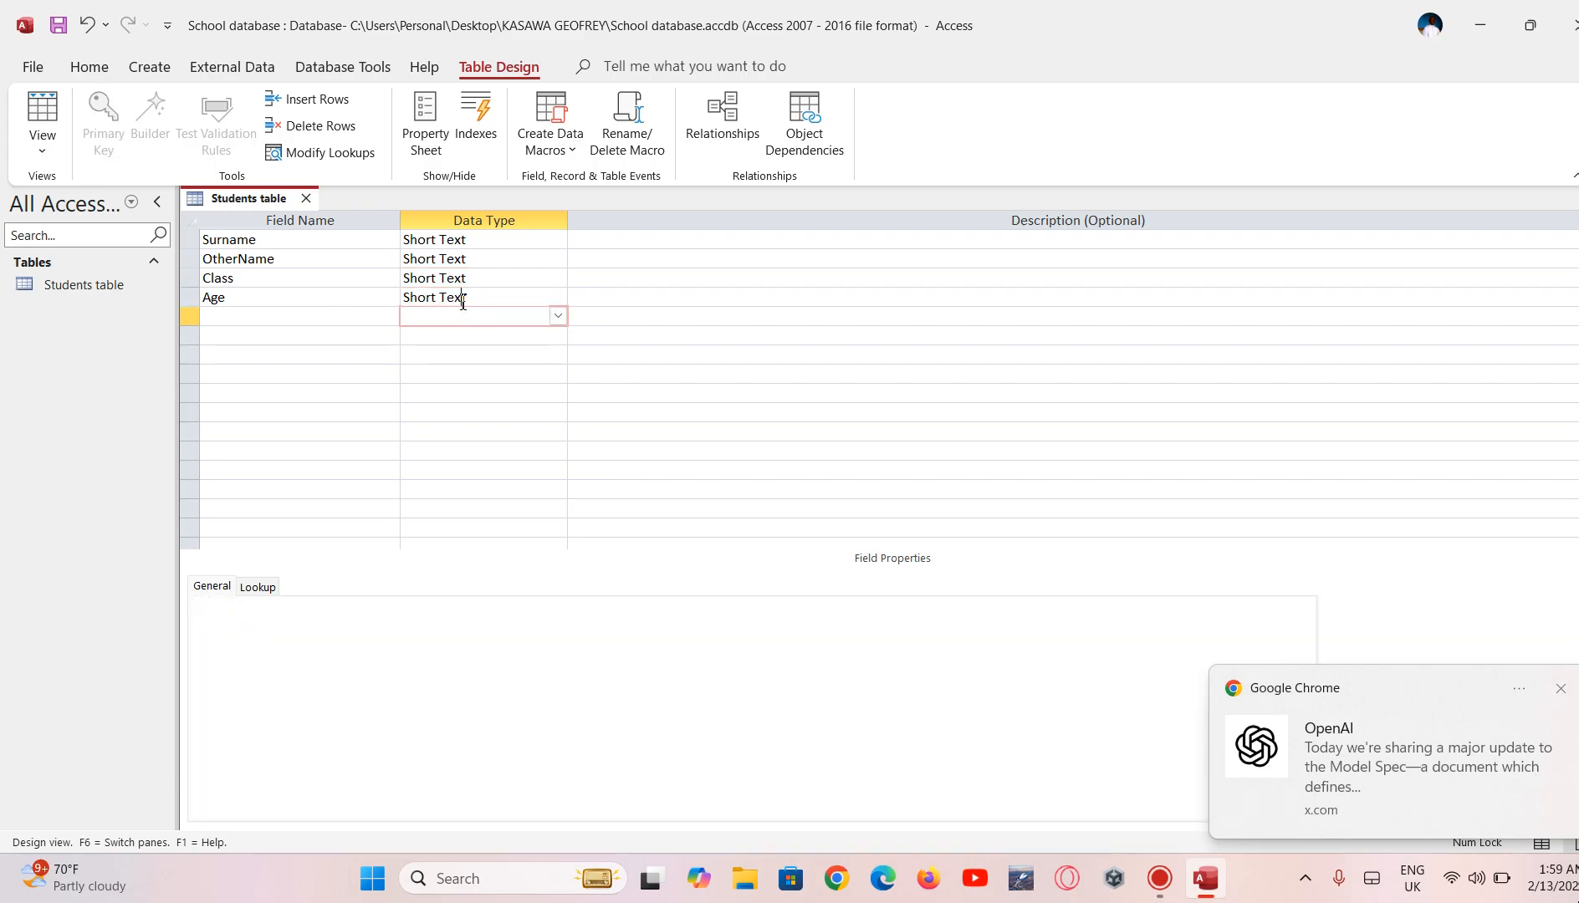
pyautogui.click(464, 298)
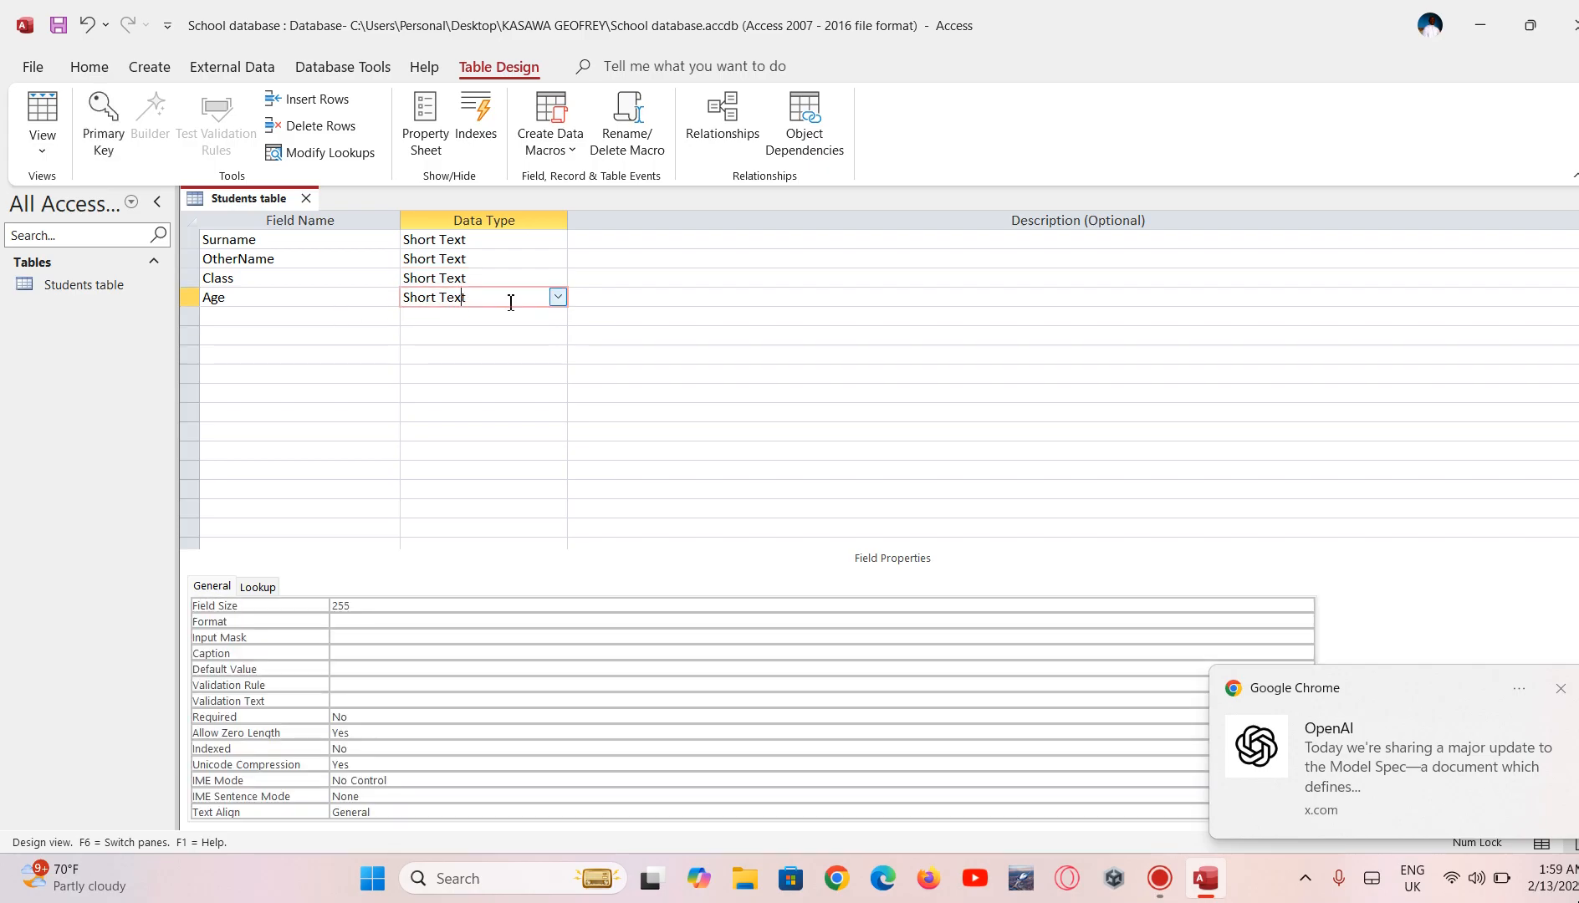
pyautogui.click(557, 298)
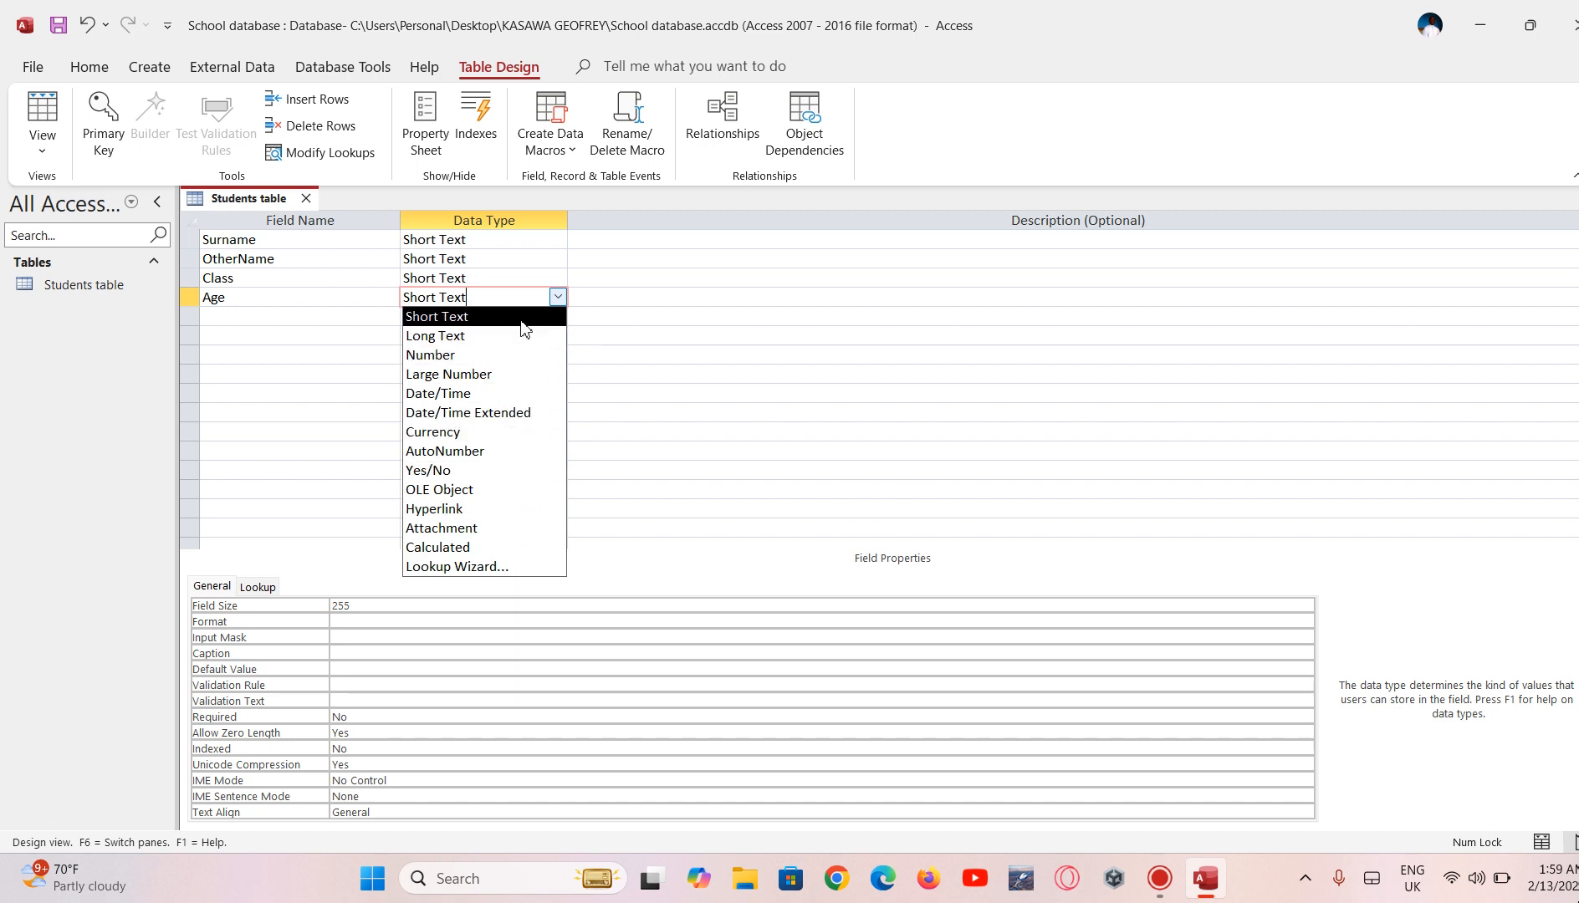
pyautogui.click(627, 313)
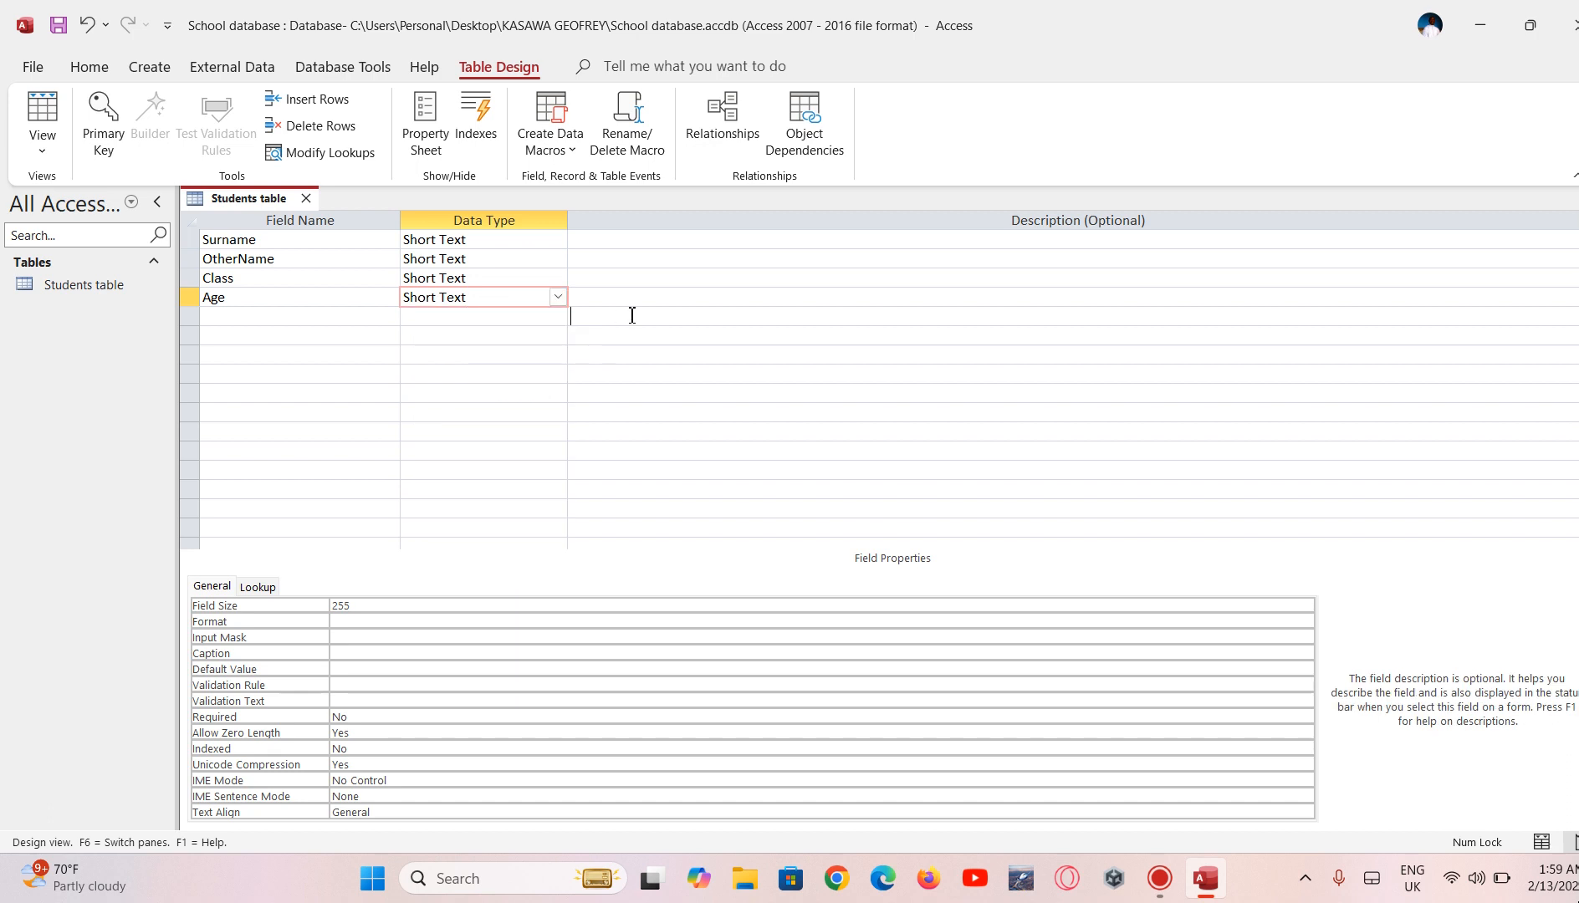
pyautogui.click(634, 299)
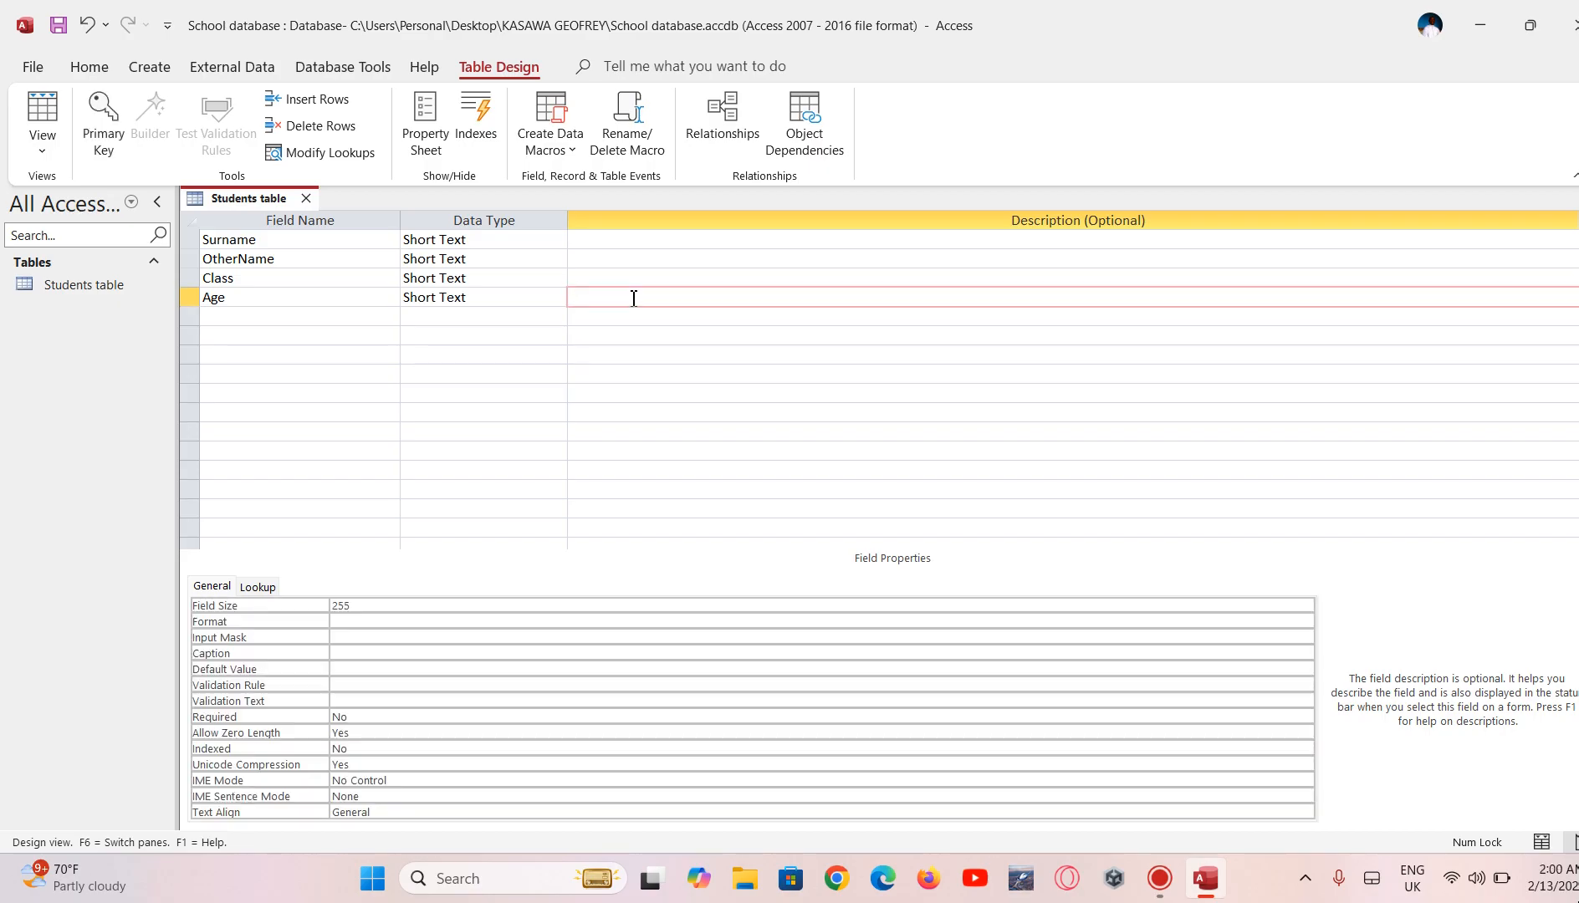
pyautogui.write('letters')
pyautogui.press('BackSpace')
pyautogui.press('BackSpace')
pyautogui.press('BackSpace')
pyautogui.press('BackSpace')
pyautogui.press('BackSpace')
pyautogui.press('BackSpace')
pyautogui.press('BackSpace')
pyautogui.press('BackSpace')
# Step: Set the data type of the Age field to Number
pyautogui.click(523, 298)
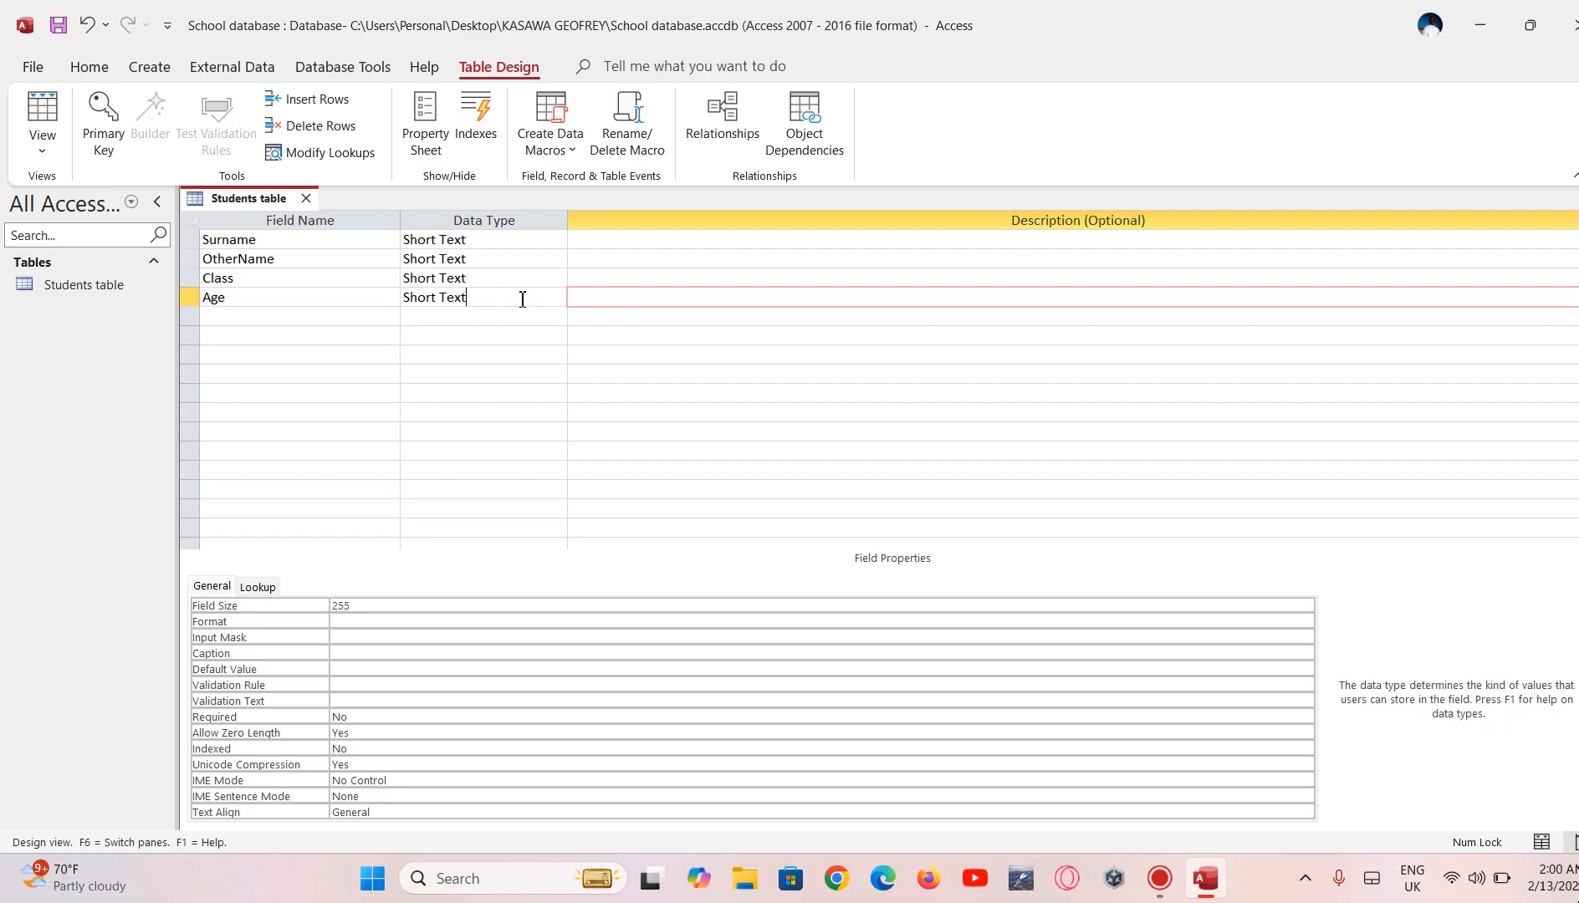
pyautogui.click(557, 298)
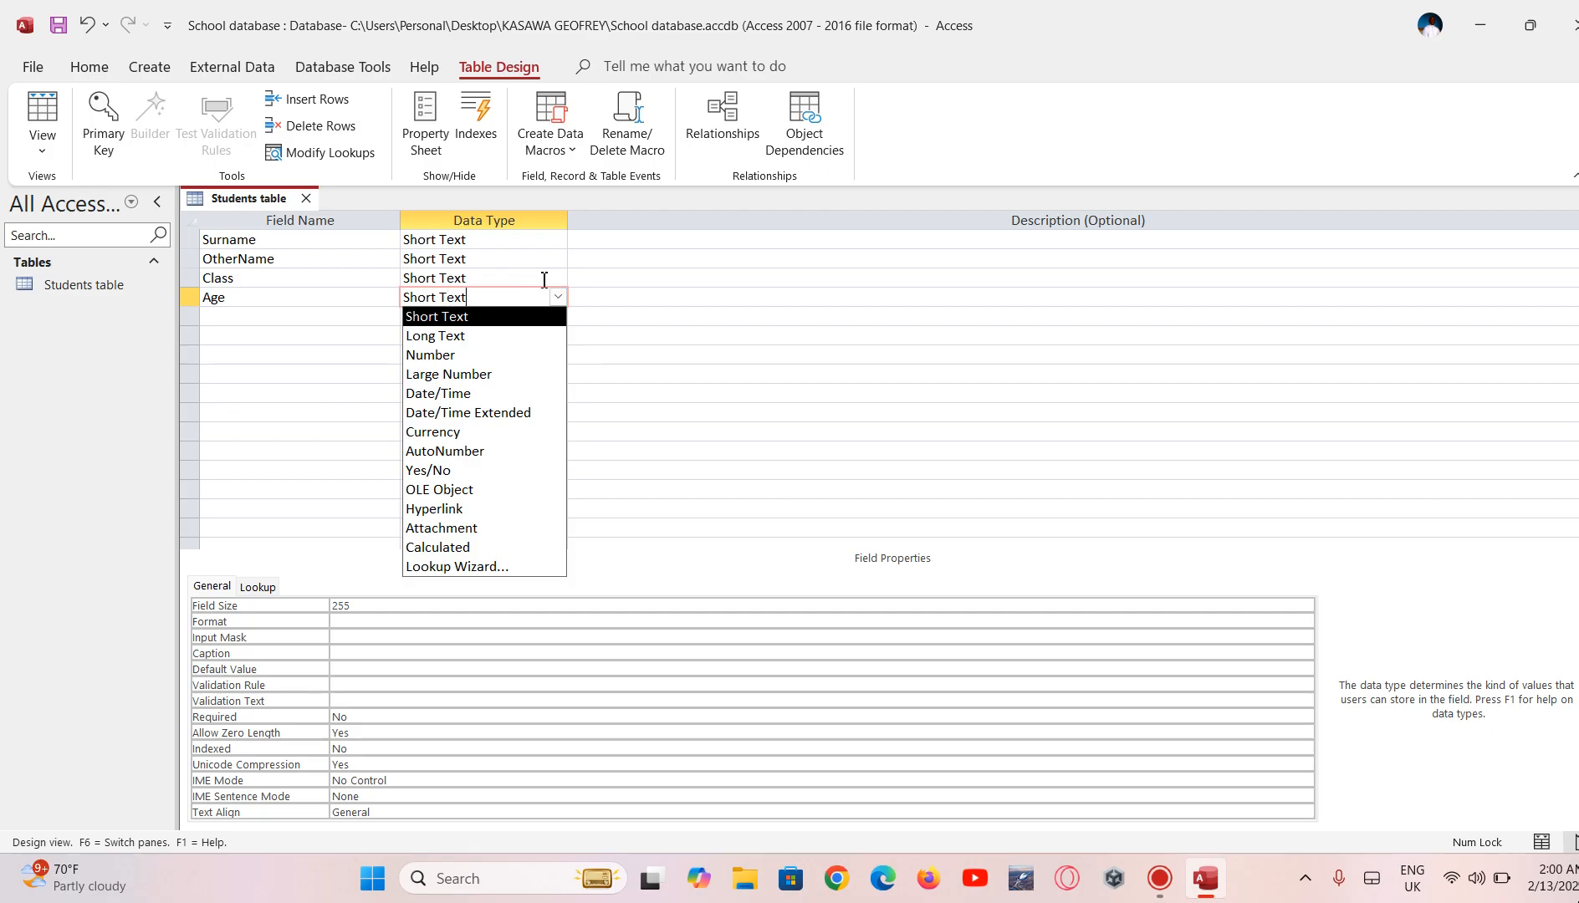
pyautogui.click(546, 279)
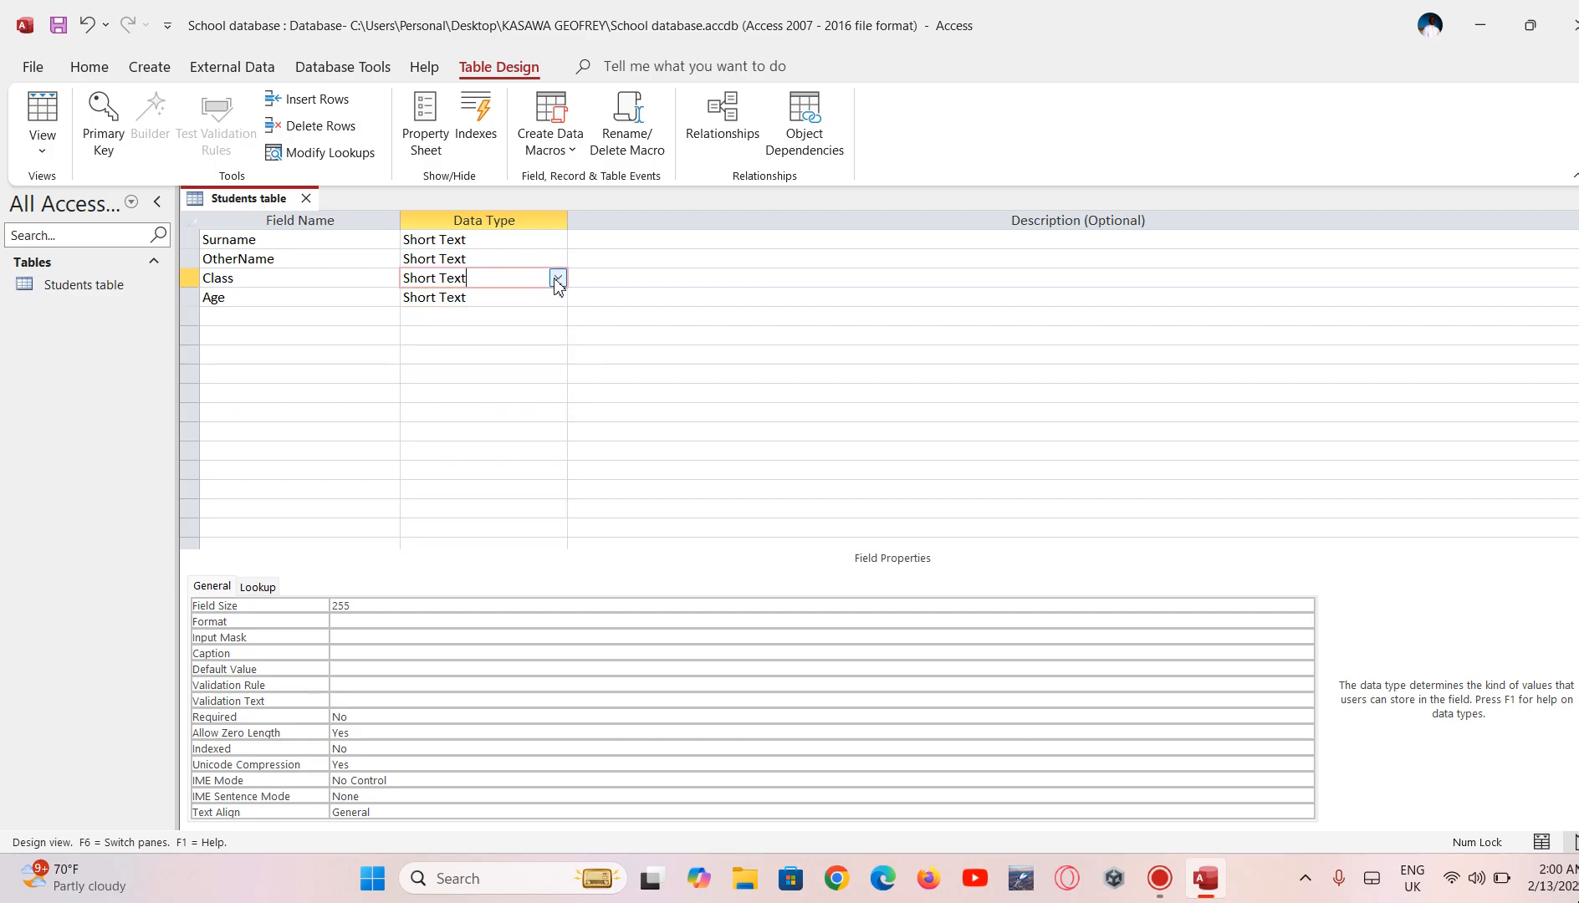
pyautogui.click(508, 298)
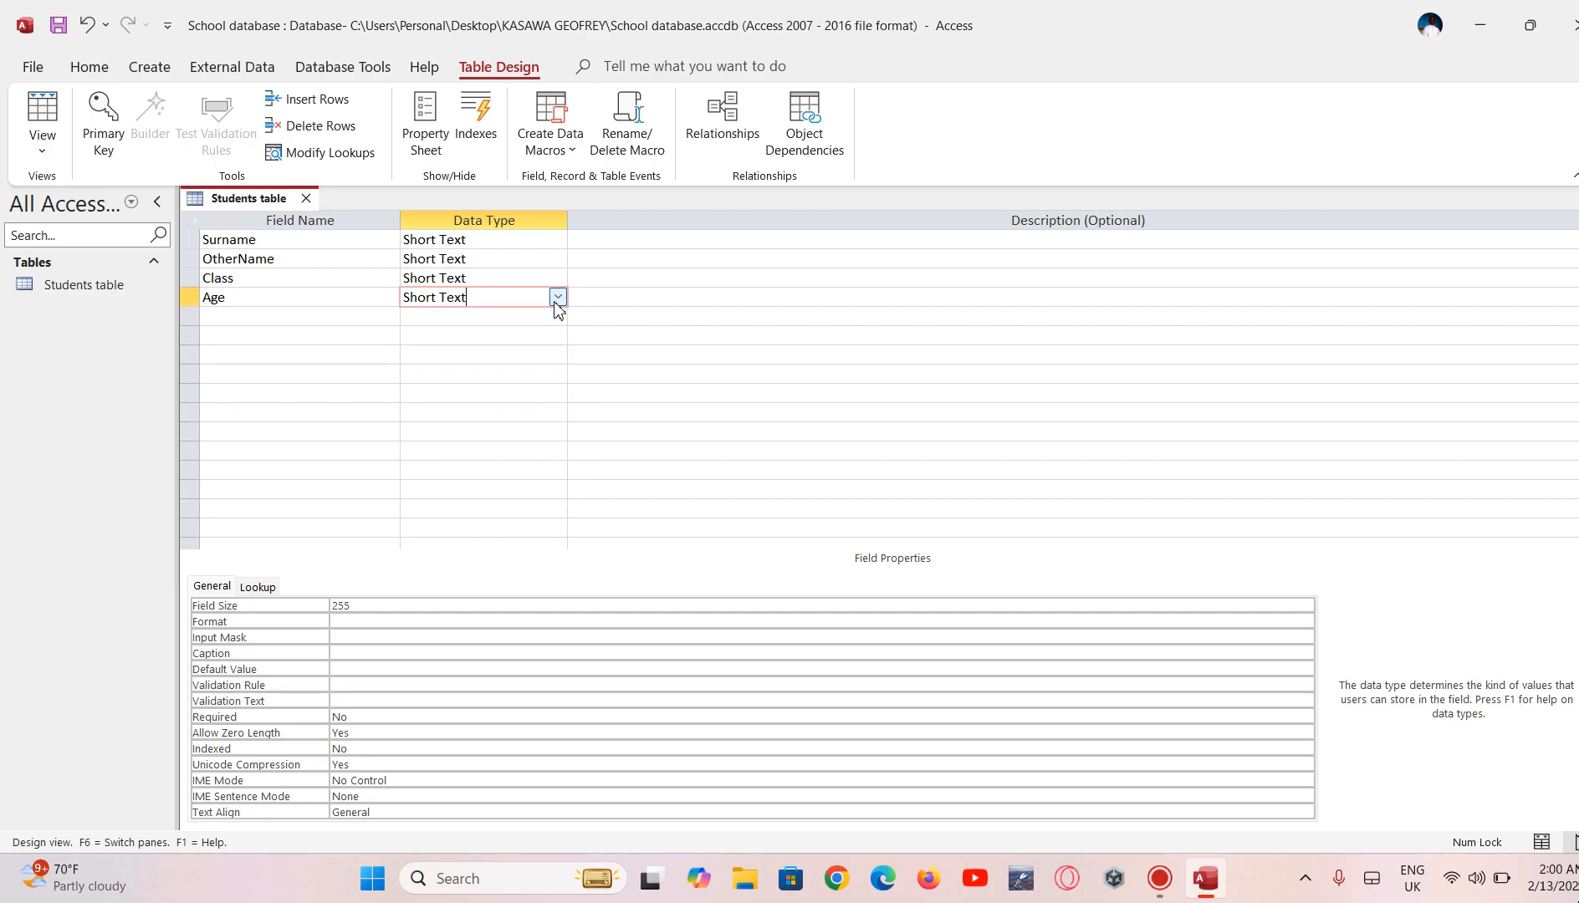
pyautogui.click(554, 303)
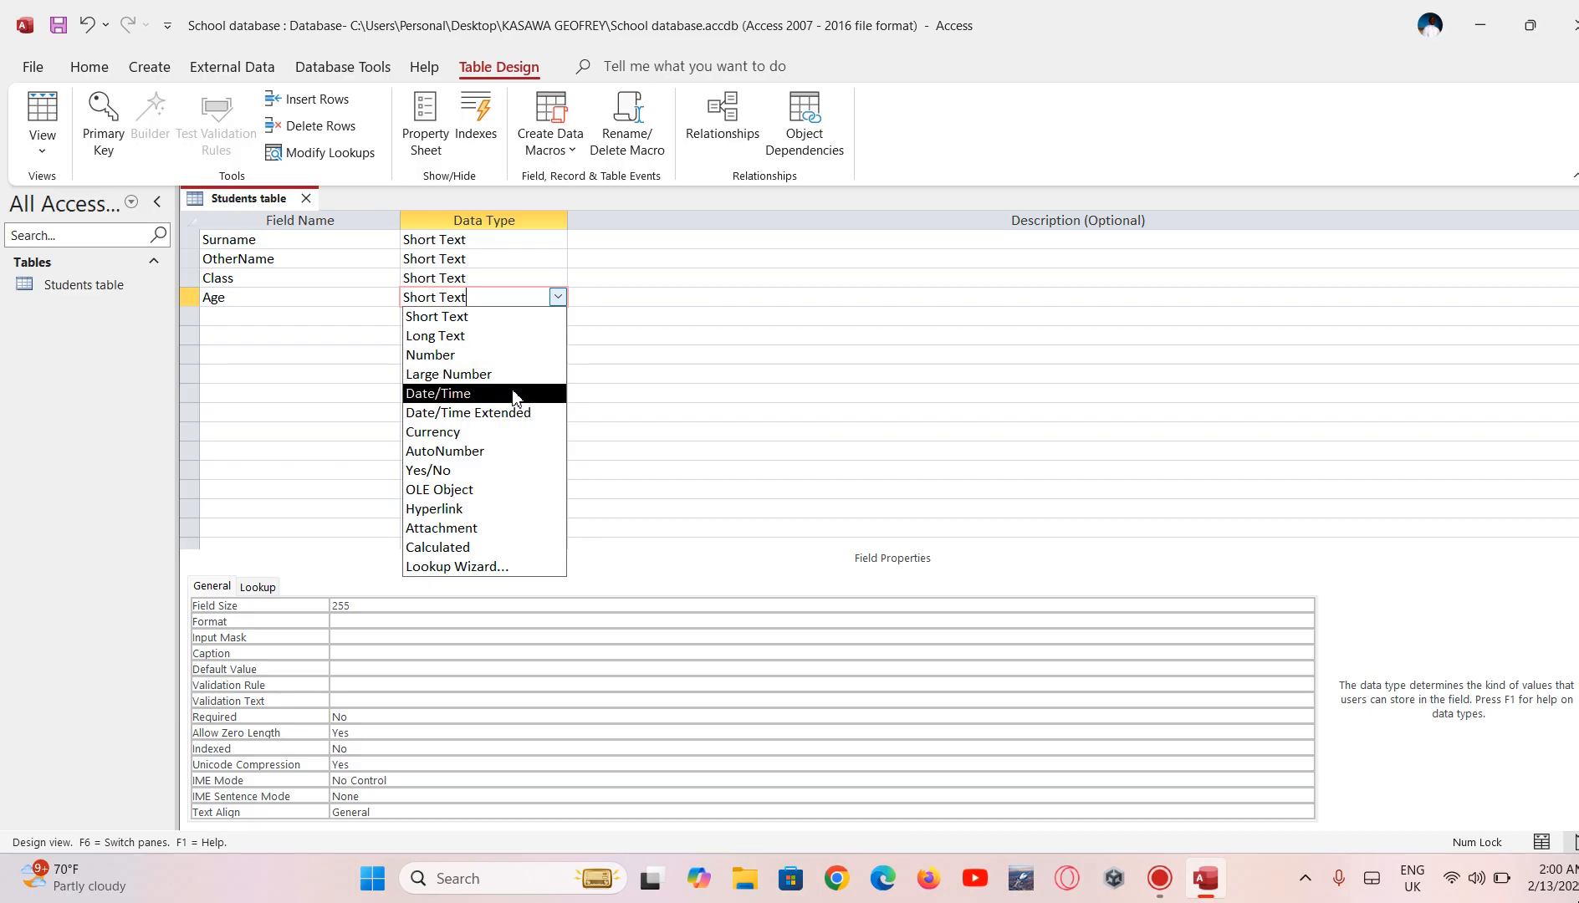
pyautogui.click(521, 361)
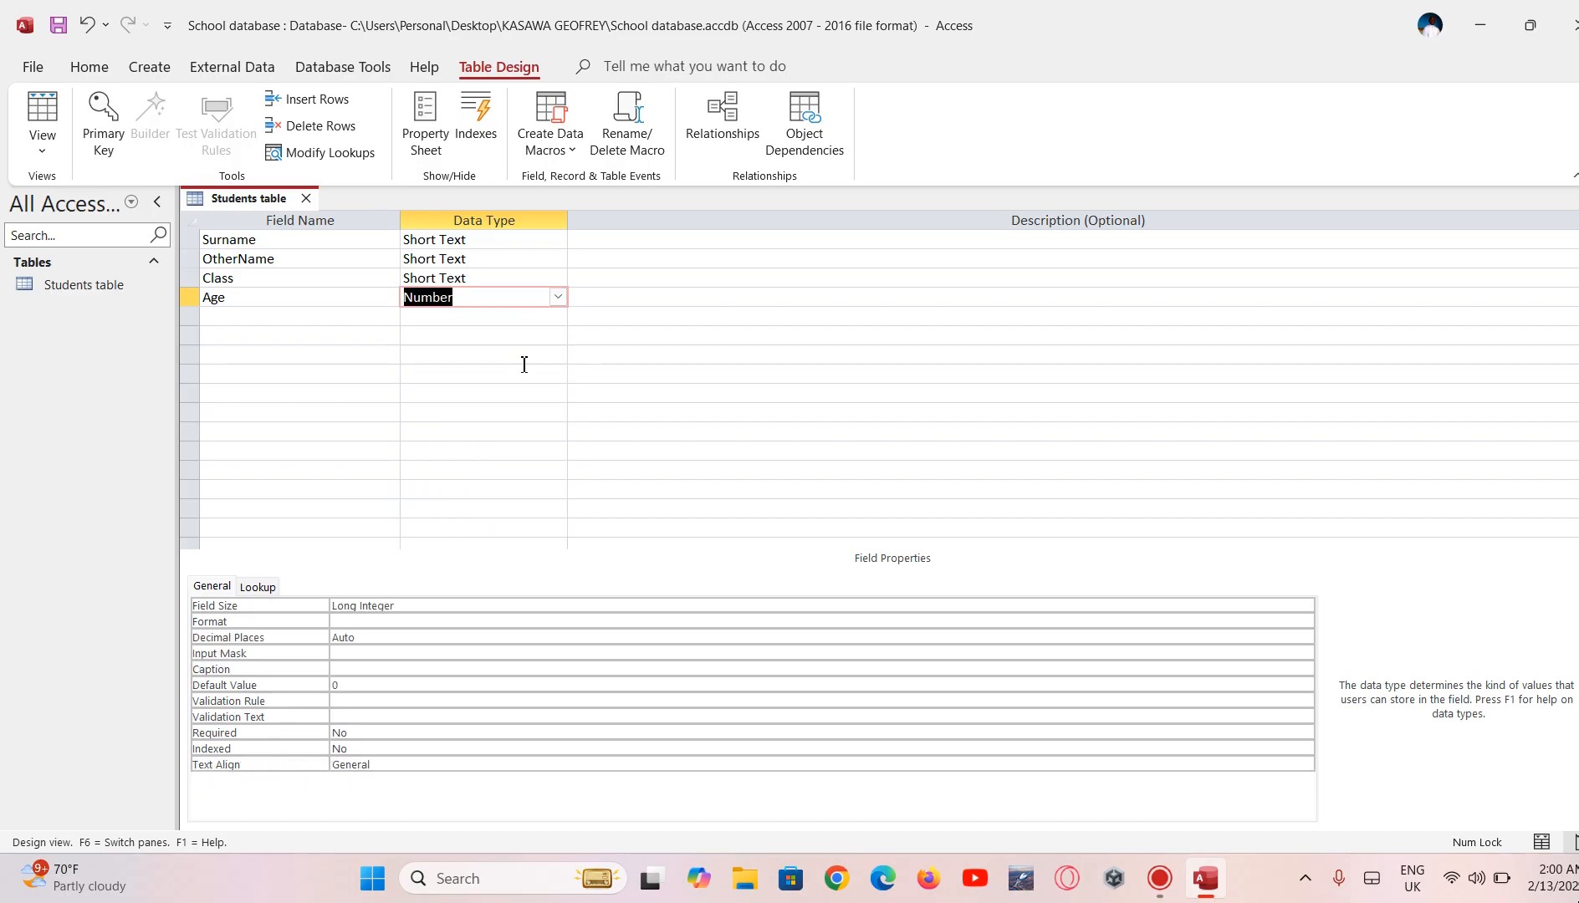
pyautogui.click(533, 273)
pyautogui.click(556, 278)
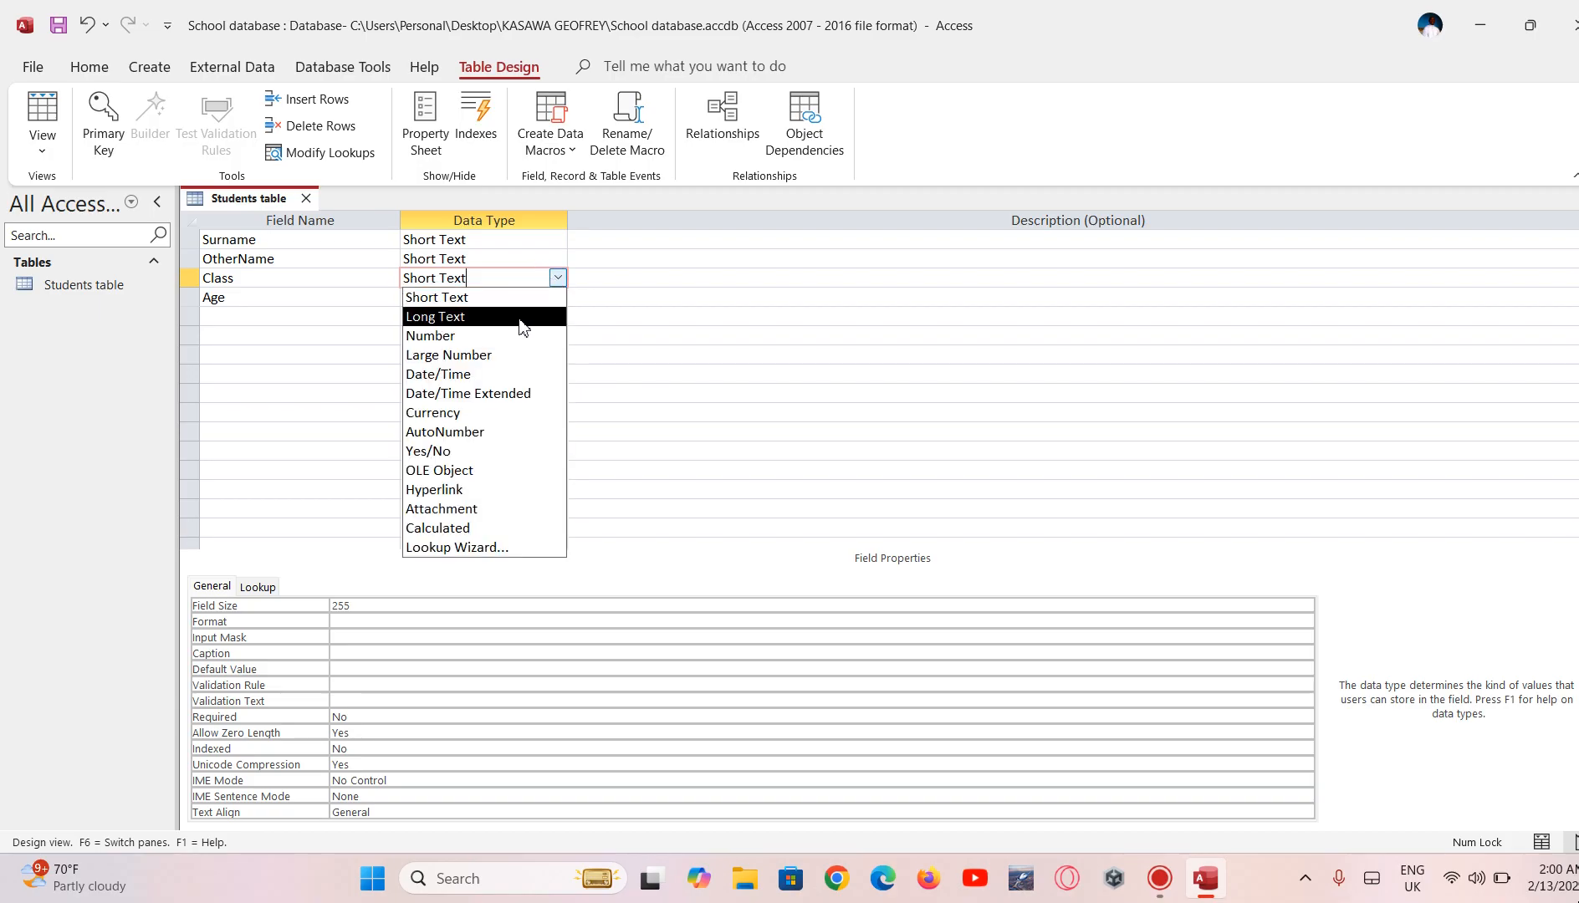
pyautogui.click(522, 322)
pyautogui.click(556, 278)
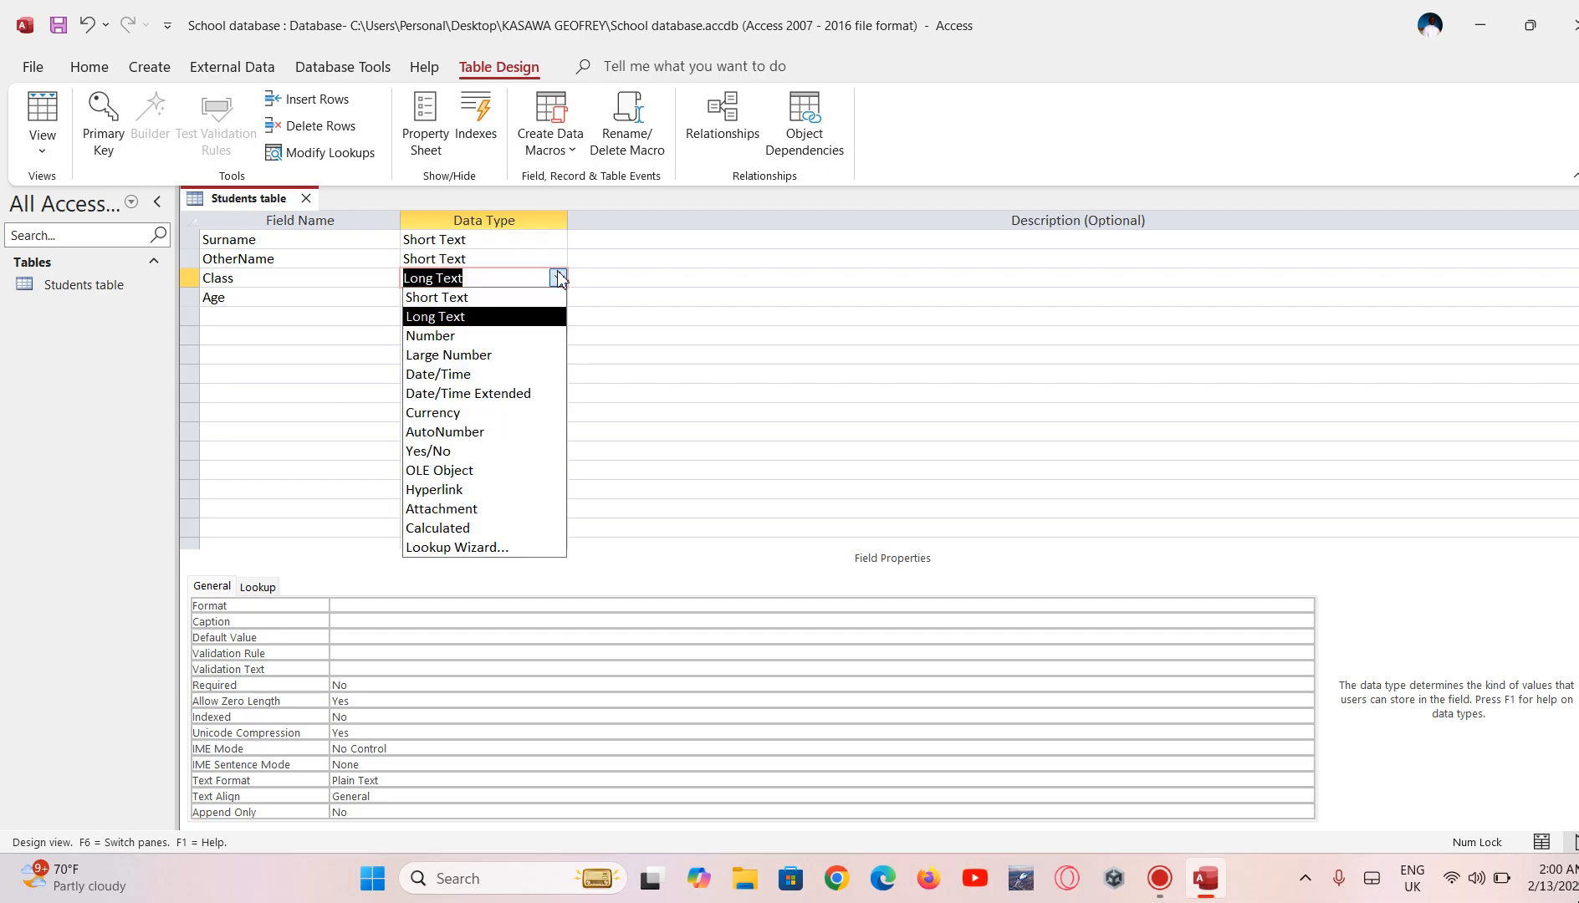
pyautogui.click(539, 299)
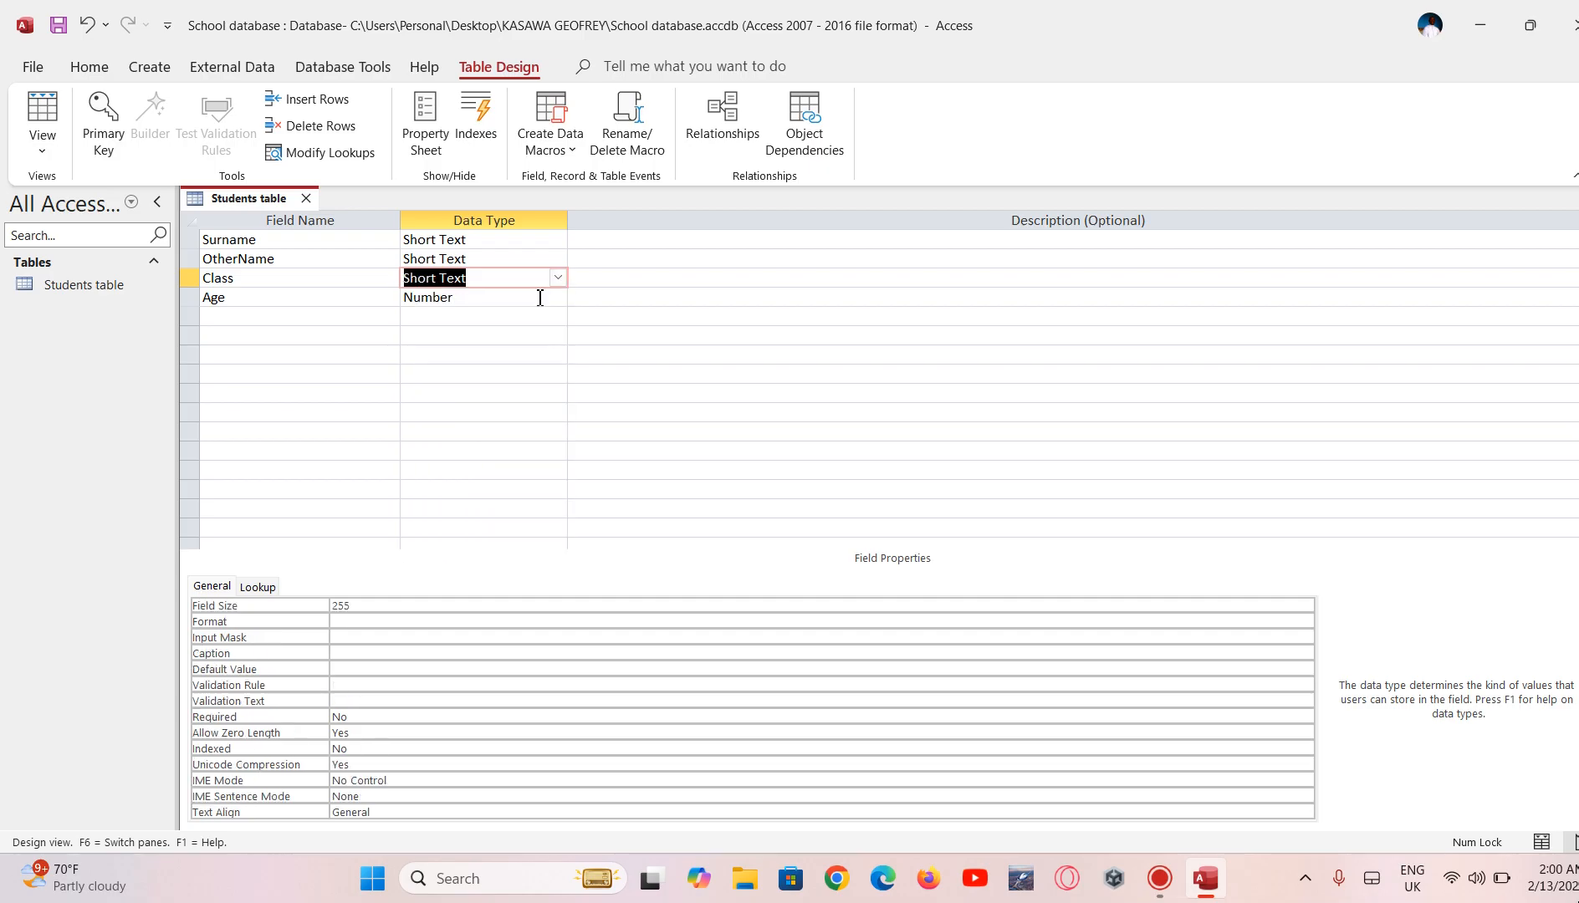
# Step: Add a CV field below Age with the Long Text data type
pyautogui.click(356, 322)
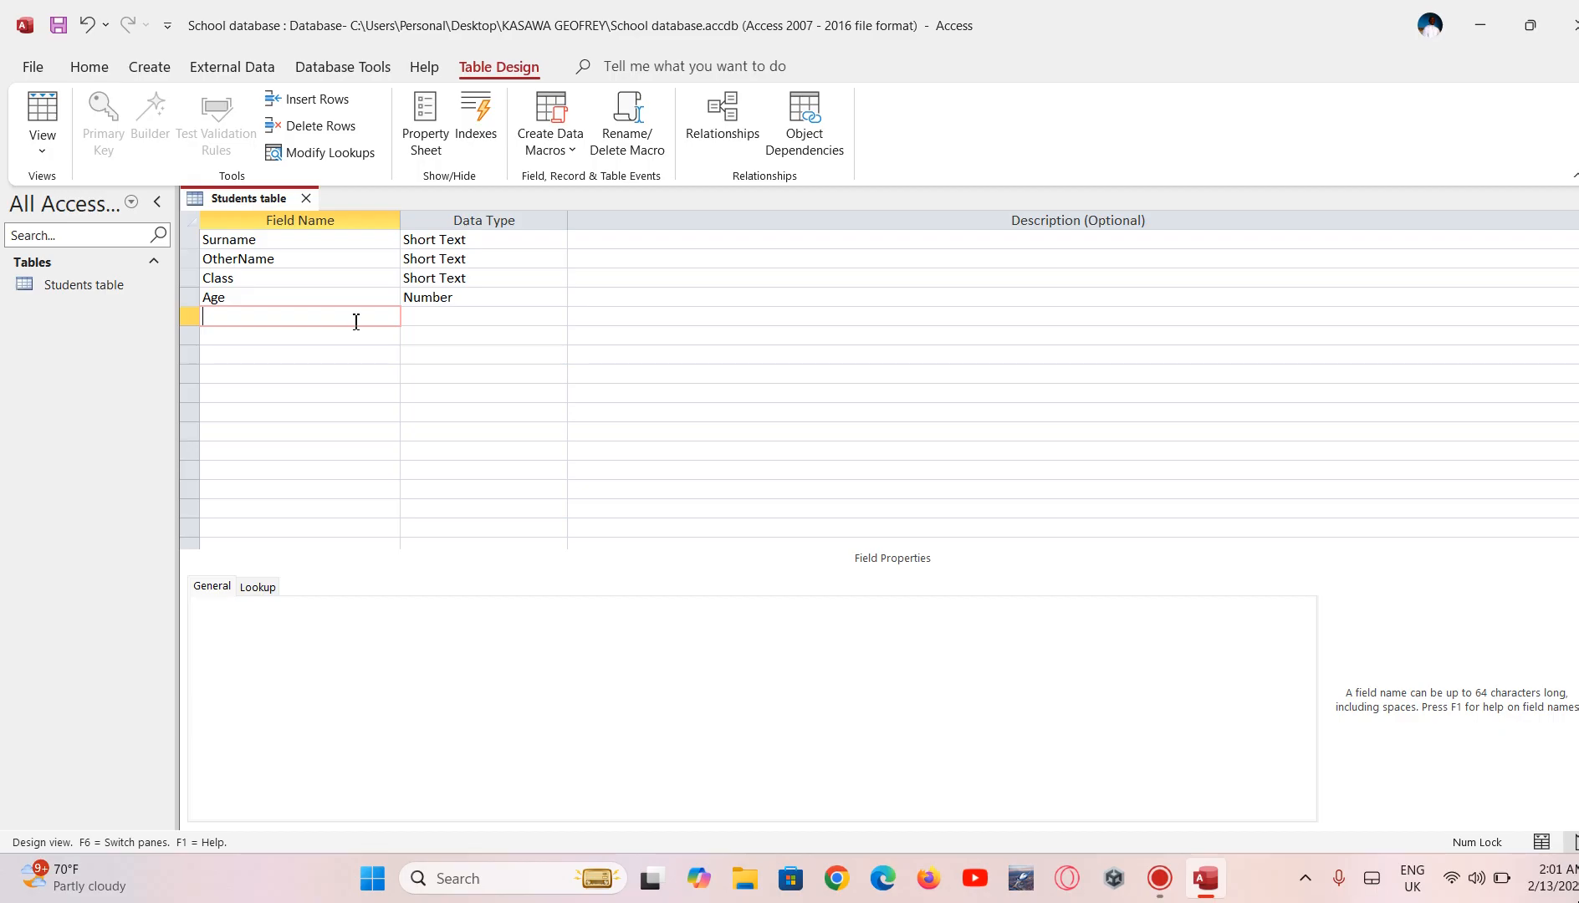
pyautogui.press('capslock')
pyautogui.write('CV')
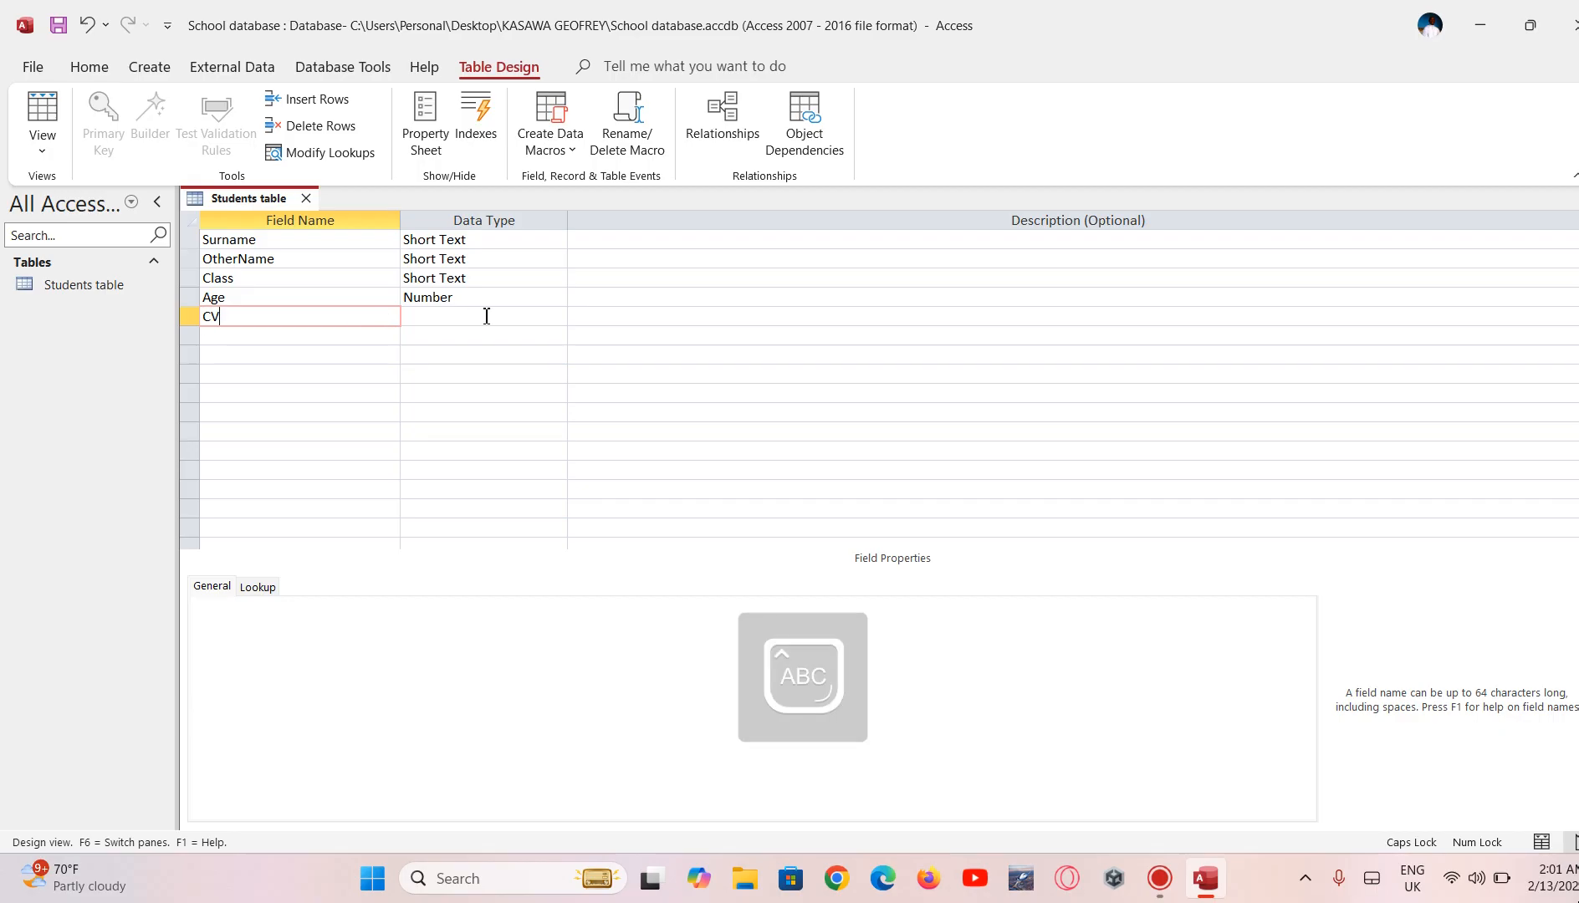
pyautogui.click(487, 316)
pyautogui.click(557, 316)
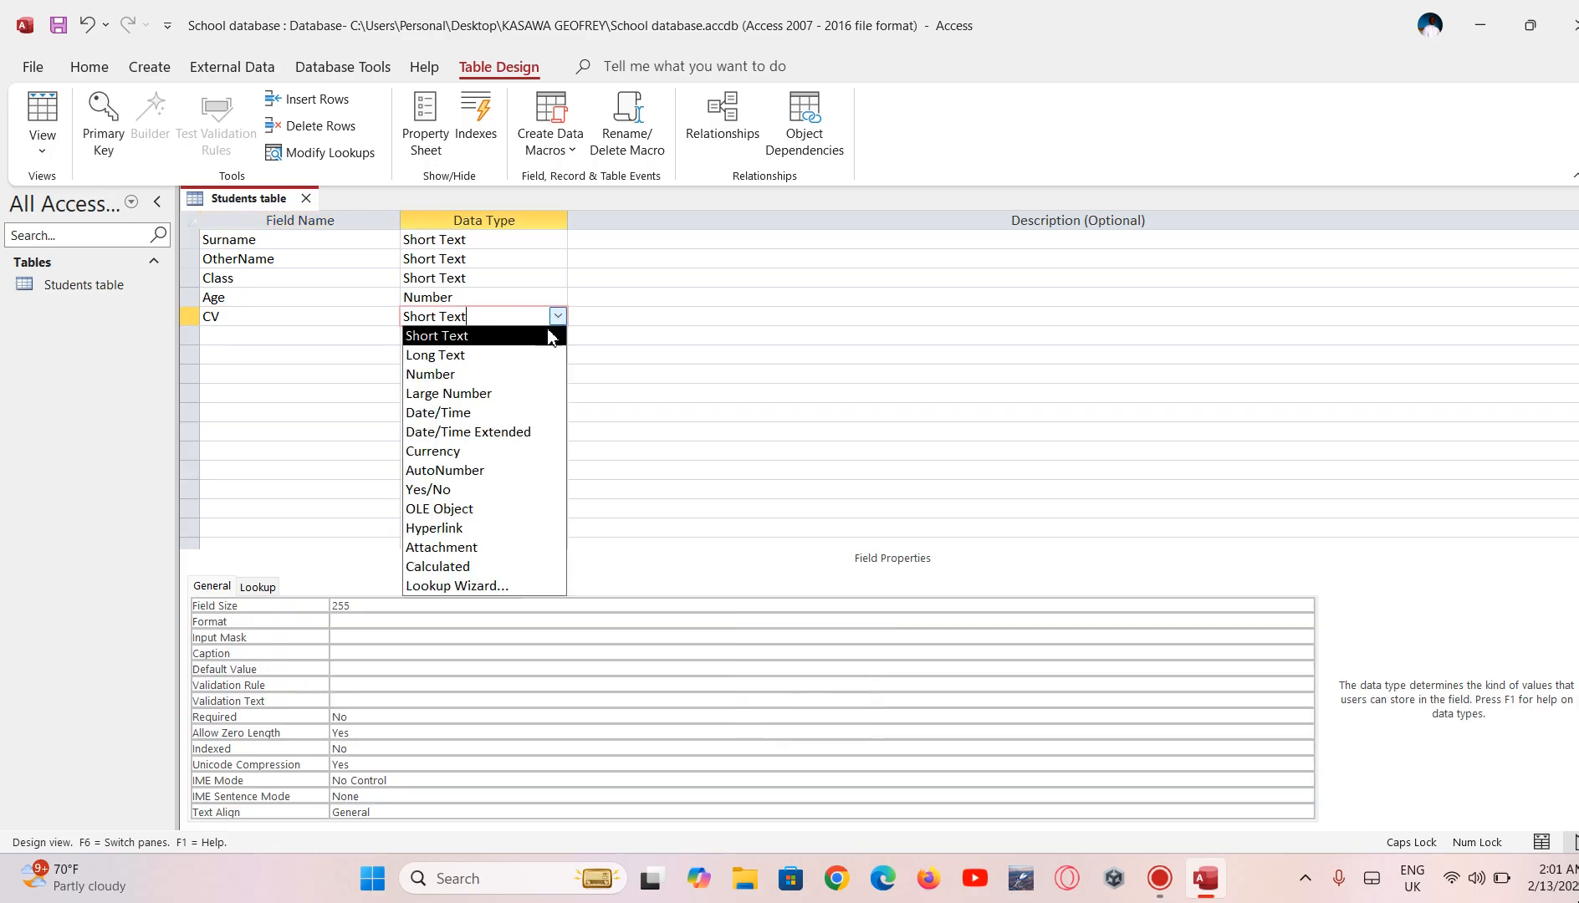
pyautogui.click(546, 354)
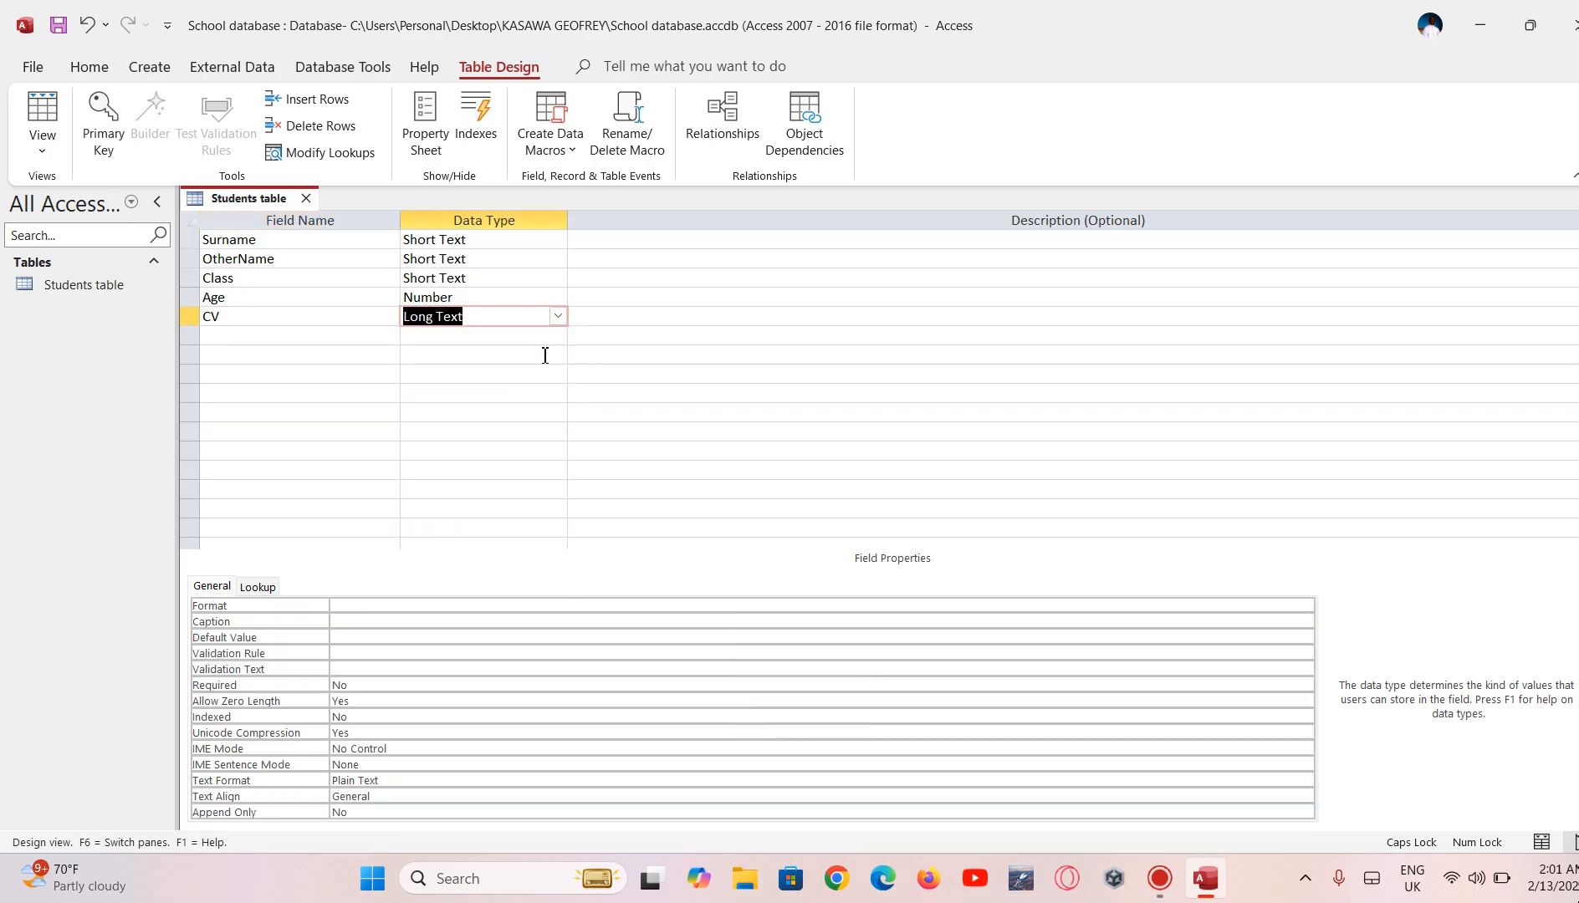
# Step: Enter "Curriculum Vitae" as the description of the CV field
pyautogui.click(560, 317)
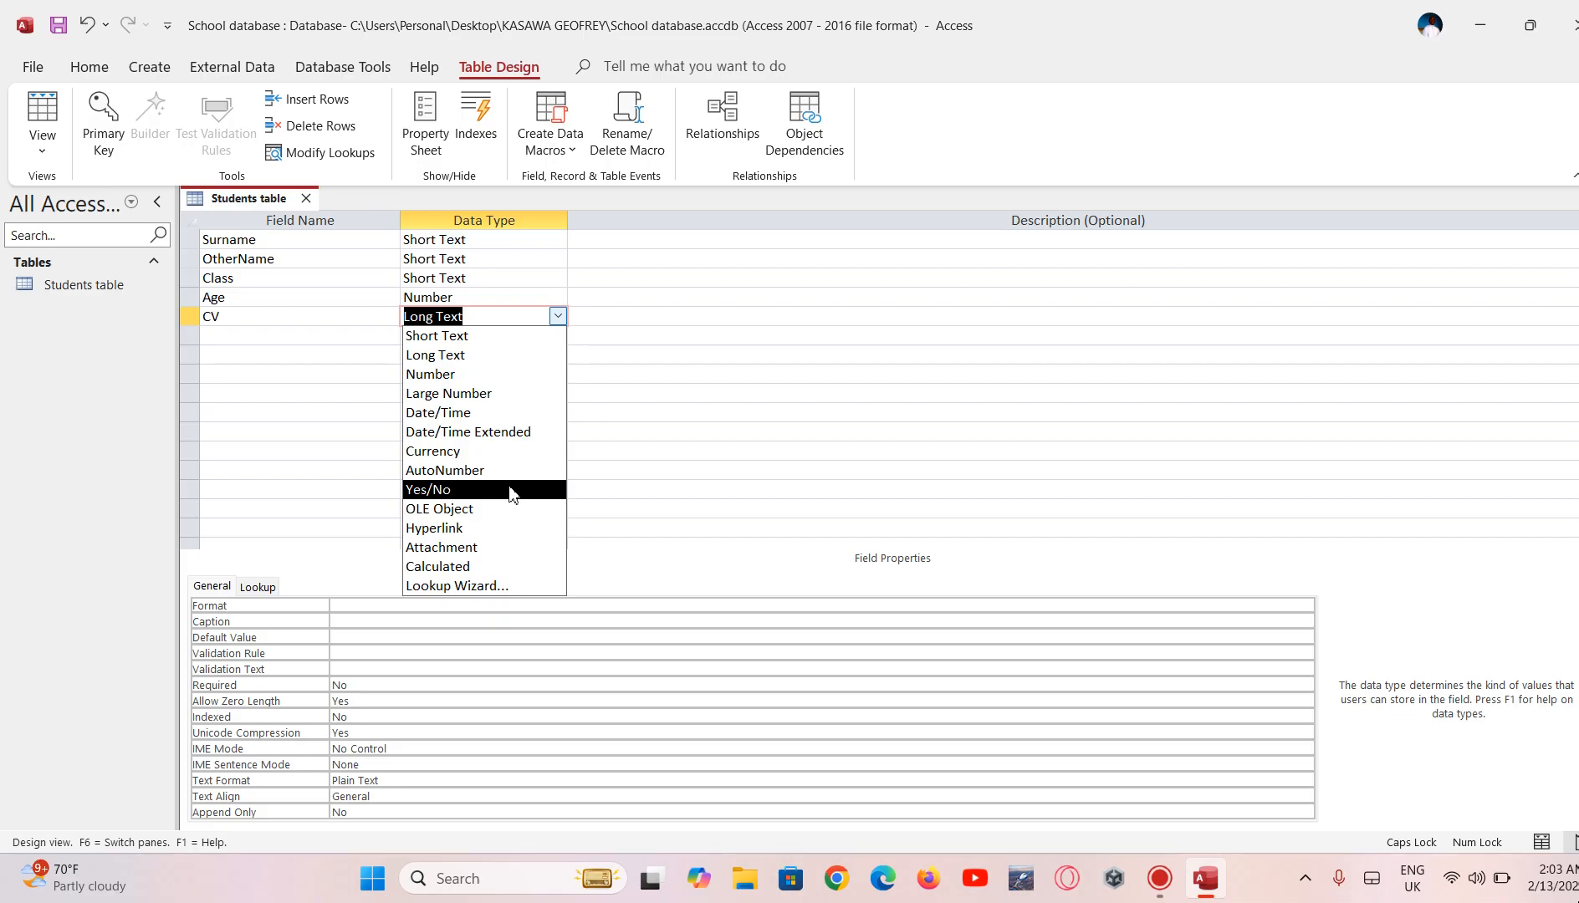
pyautogui.click(631, 325)
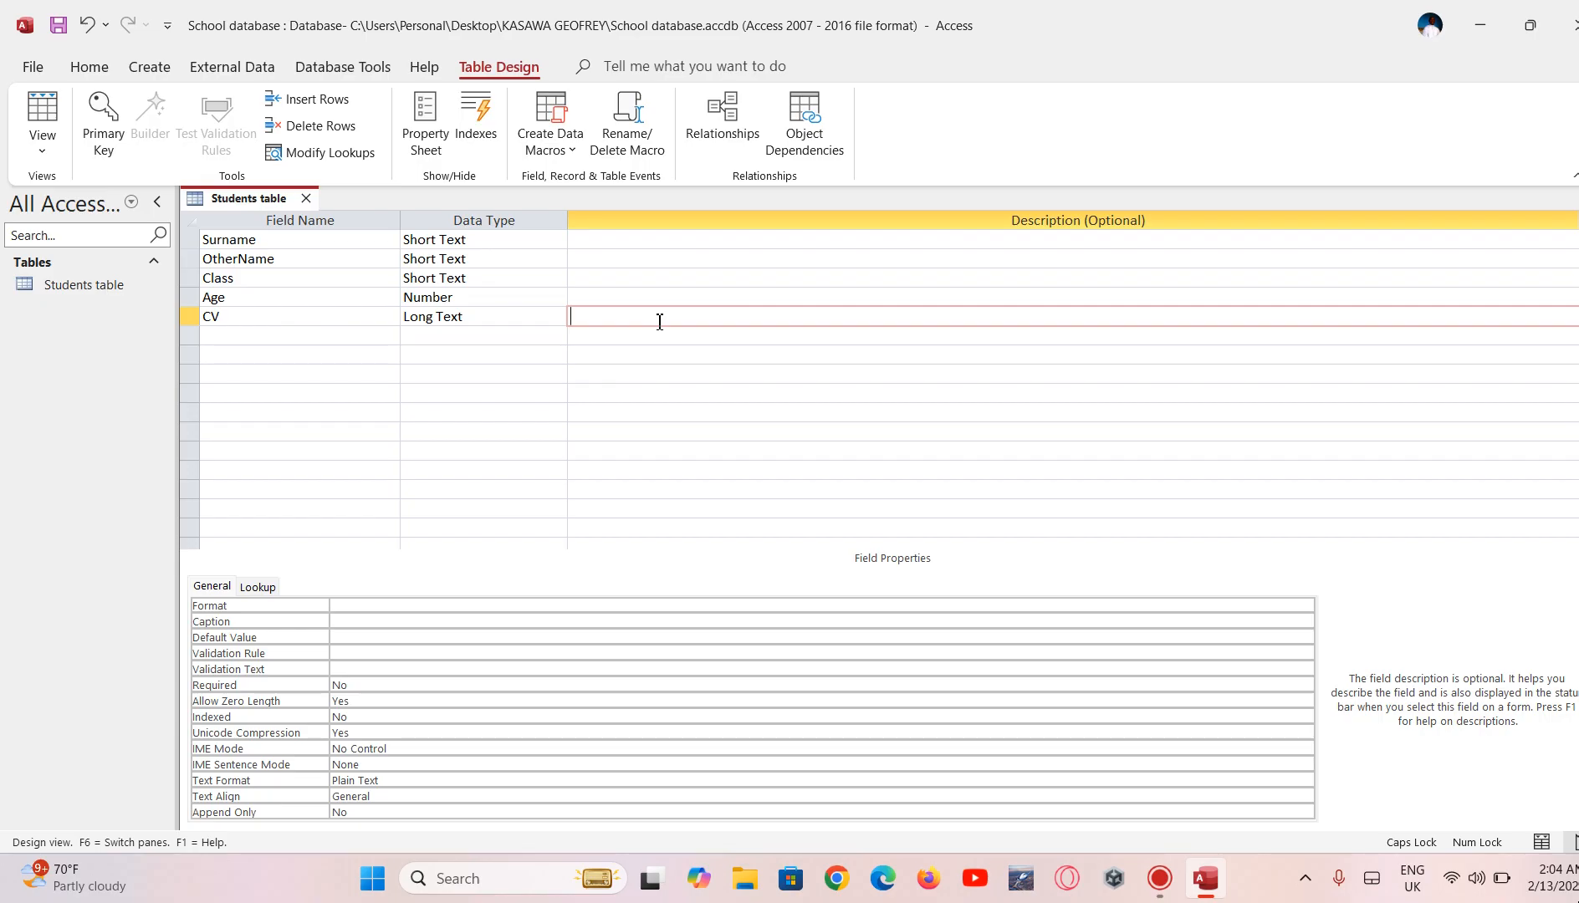
pyautogui.write('C')
pyautogui.press('capslock')
pyautogui.write('urricul')
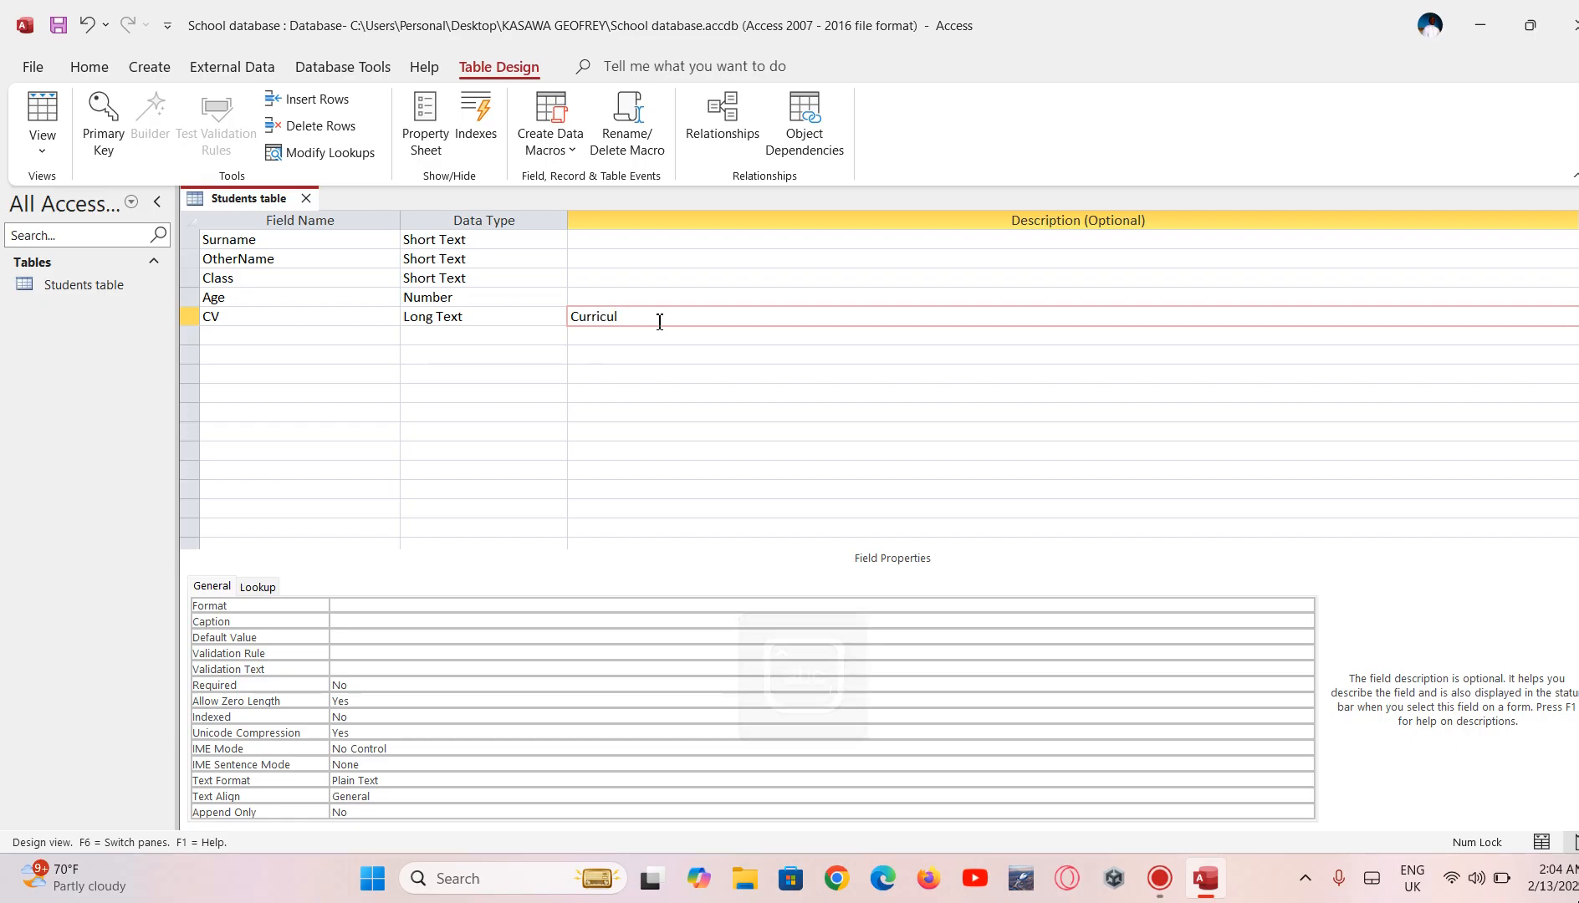
pyautogui.press('BackSpace')
pyautogui.write('lum')
pyautogui.press('capslock')
pyautogui.write('V')
pyautogui.press('capslock')
pyautogui.write('ittae')
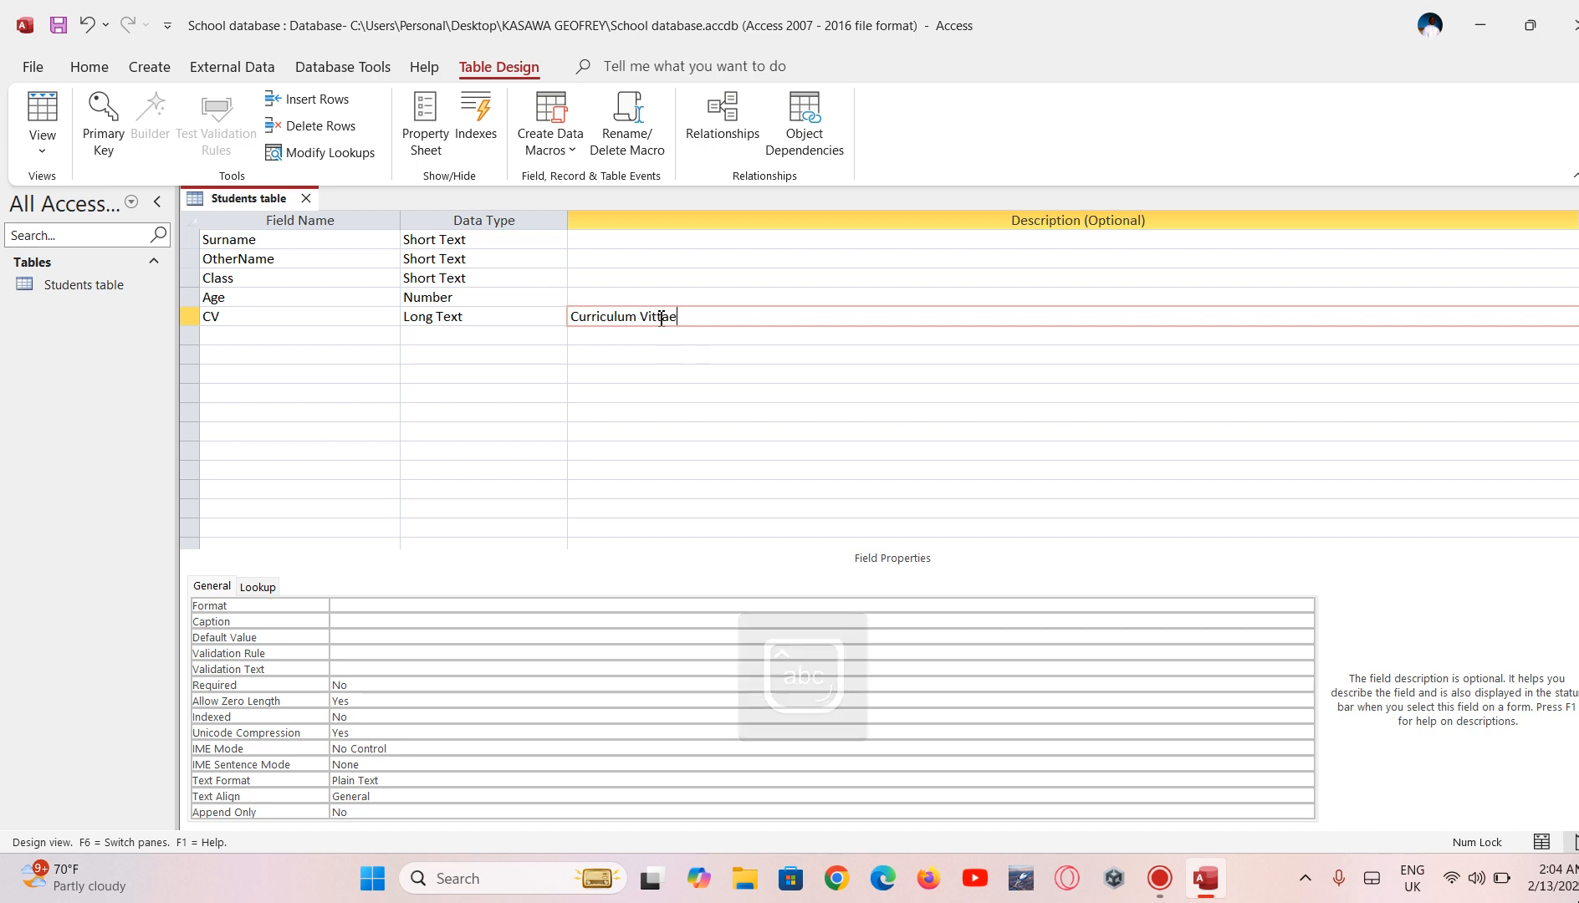
pyautogui.click(660, 319)
pyautogui.press('BackSpace')
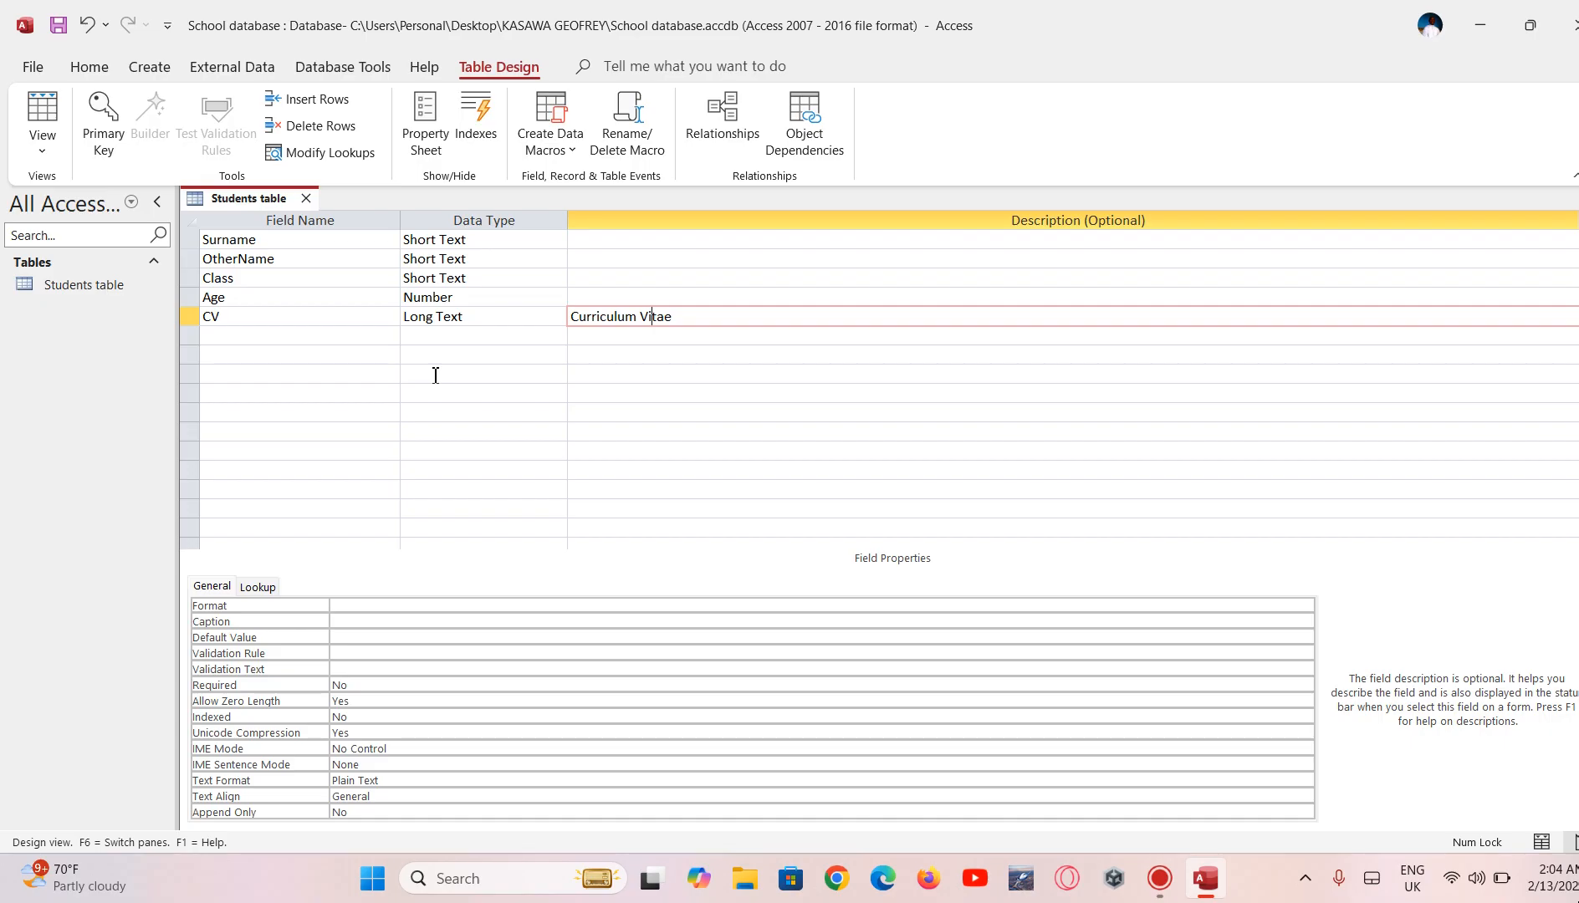
# Step: Set the field size of the Surname field to 40
pyautogui.click(478, 243)
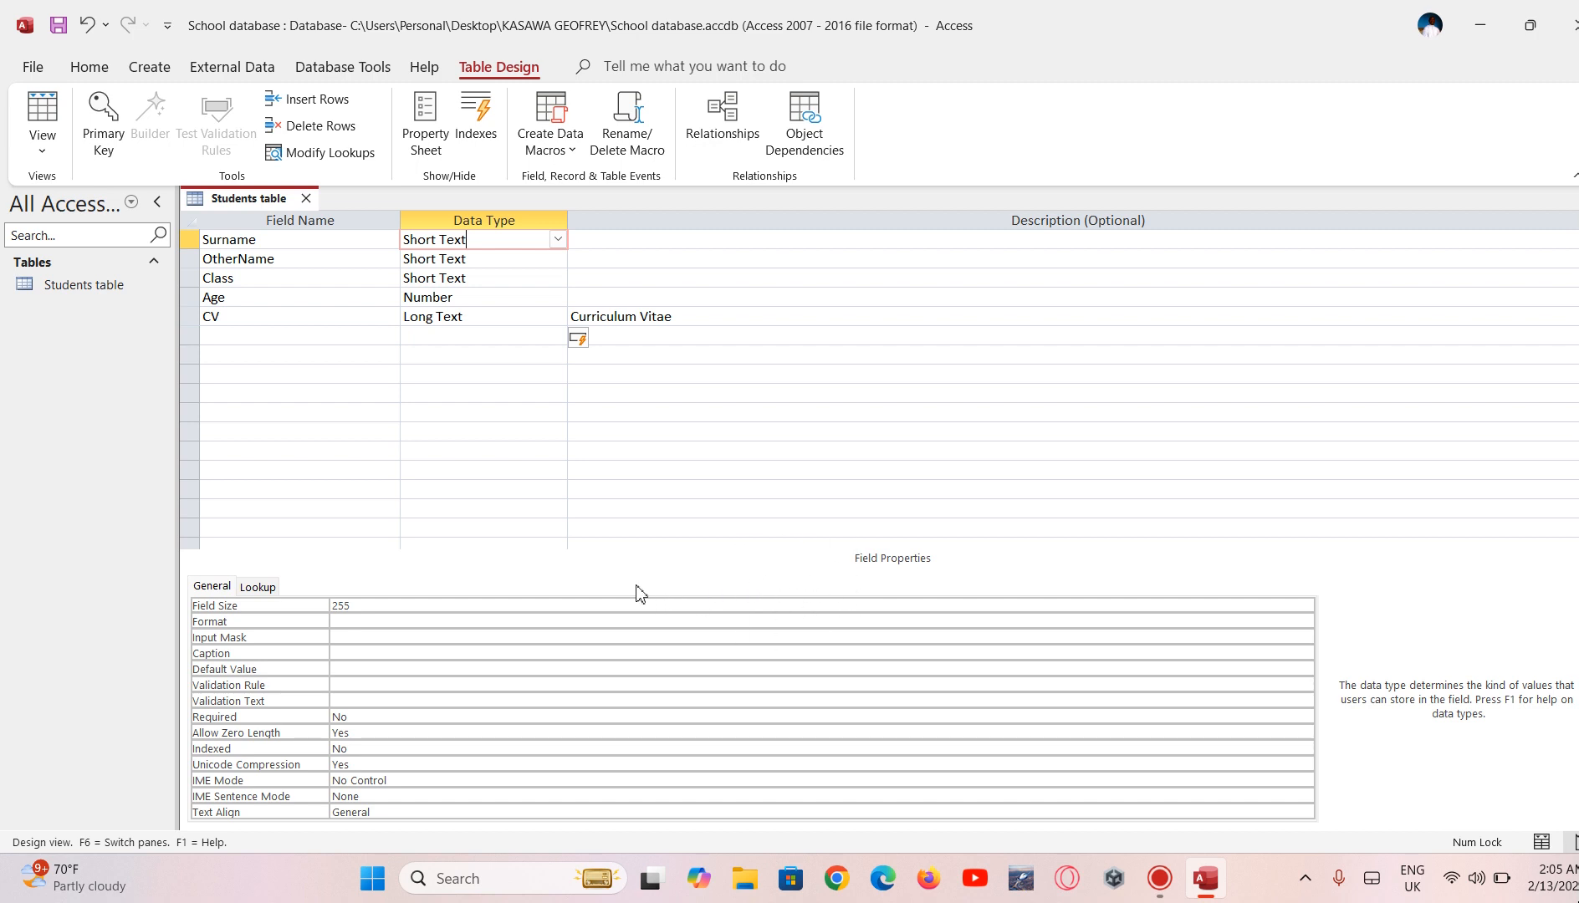
pyautogui.click(380, 607)
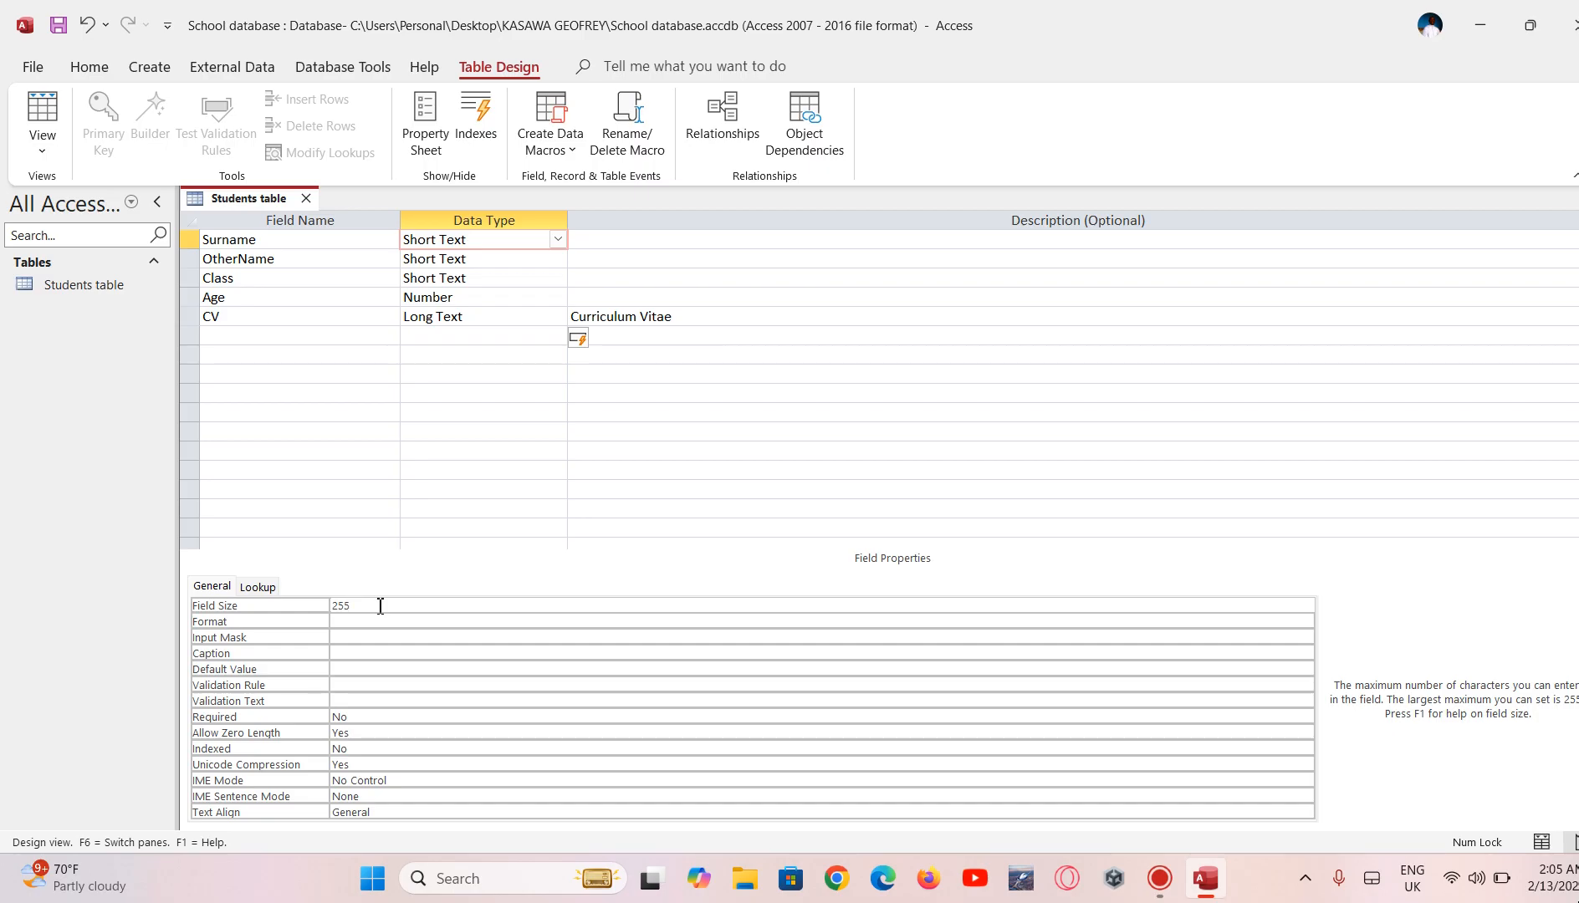
pyautogui.press('BackSpace')
pyautogui.press('BackSpace')
pyautogui.press('BackSpace')
pyautogui.write('40')
pyautogui.click(431, 629)
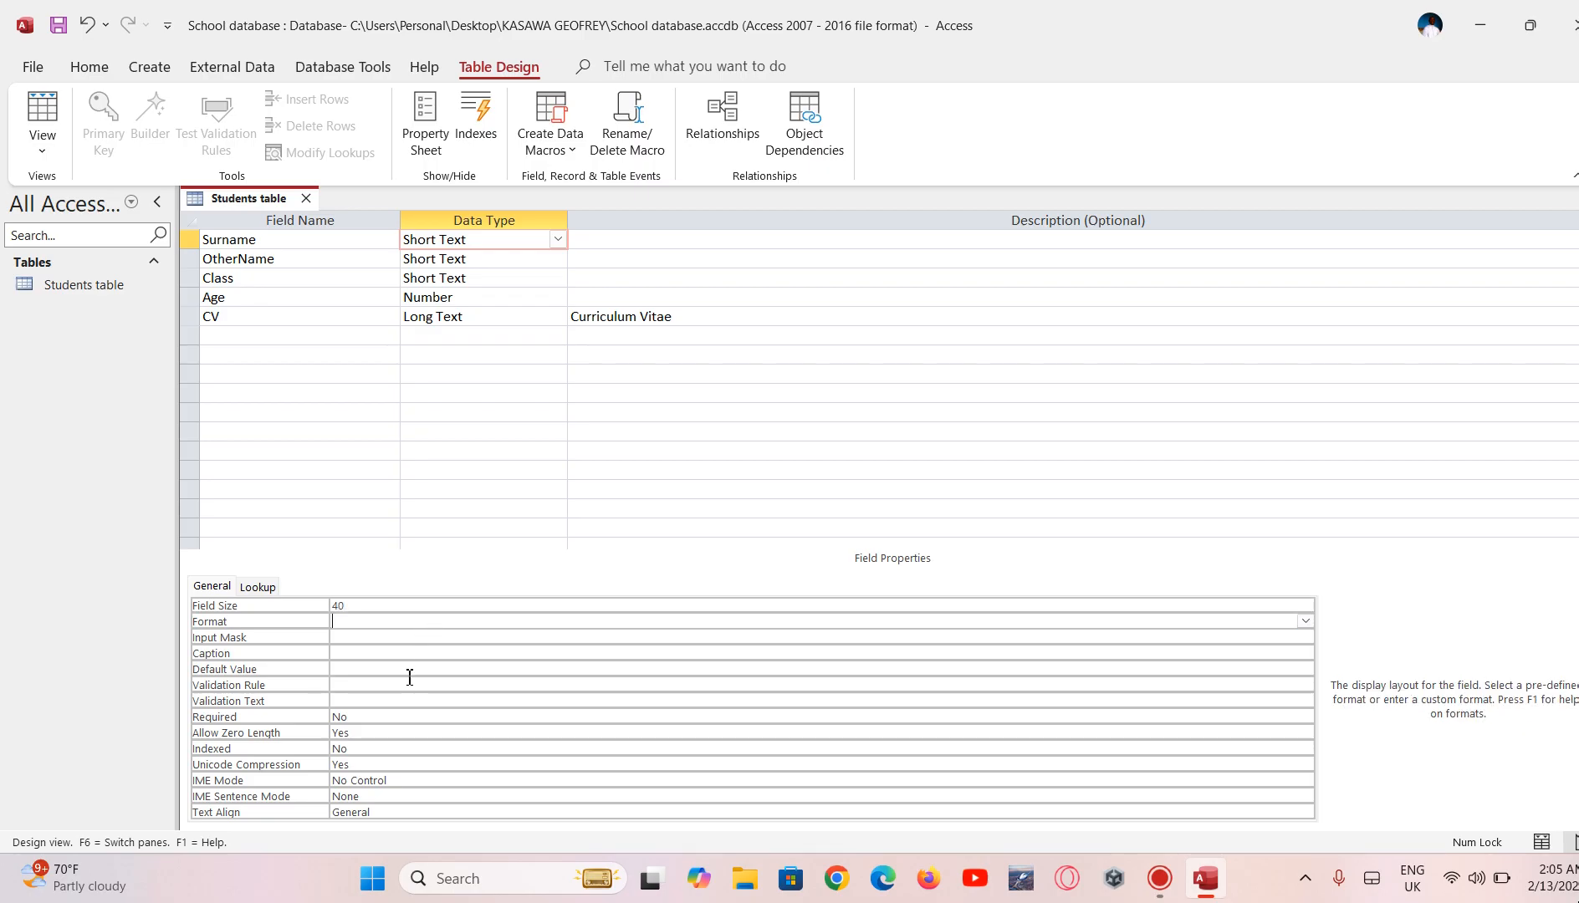
# Step: Save the Students table design and switch the table to Datasheet View
pyautogui.click(475, 265)
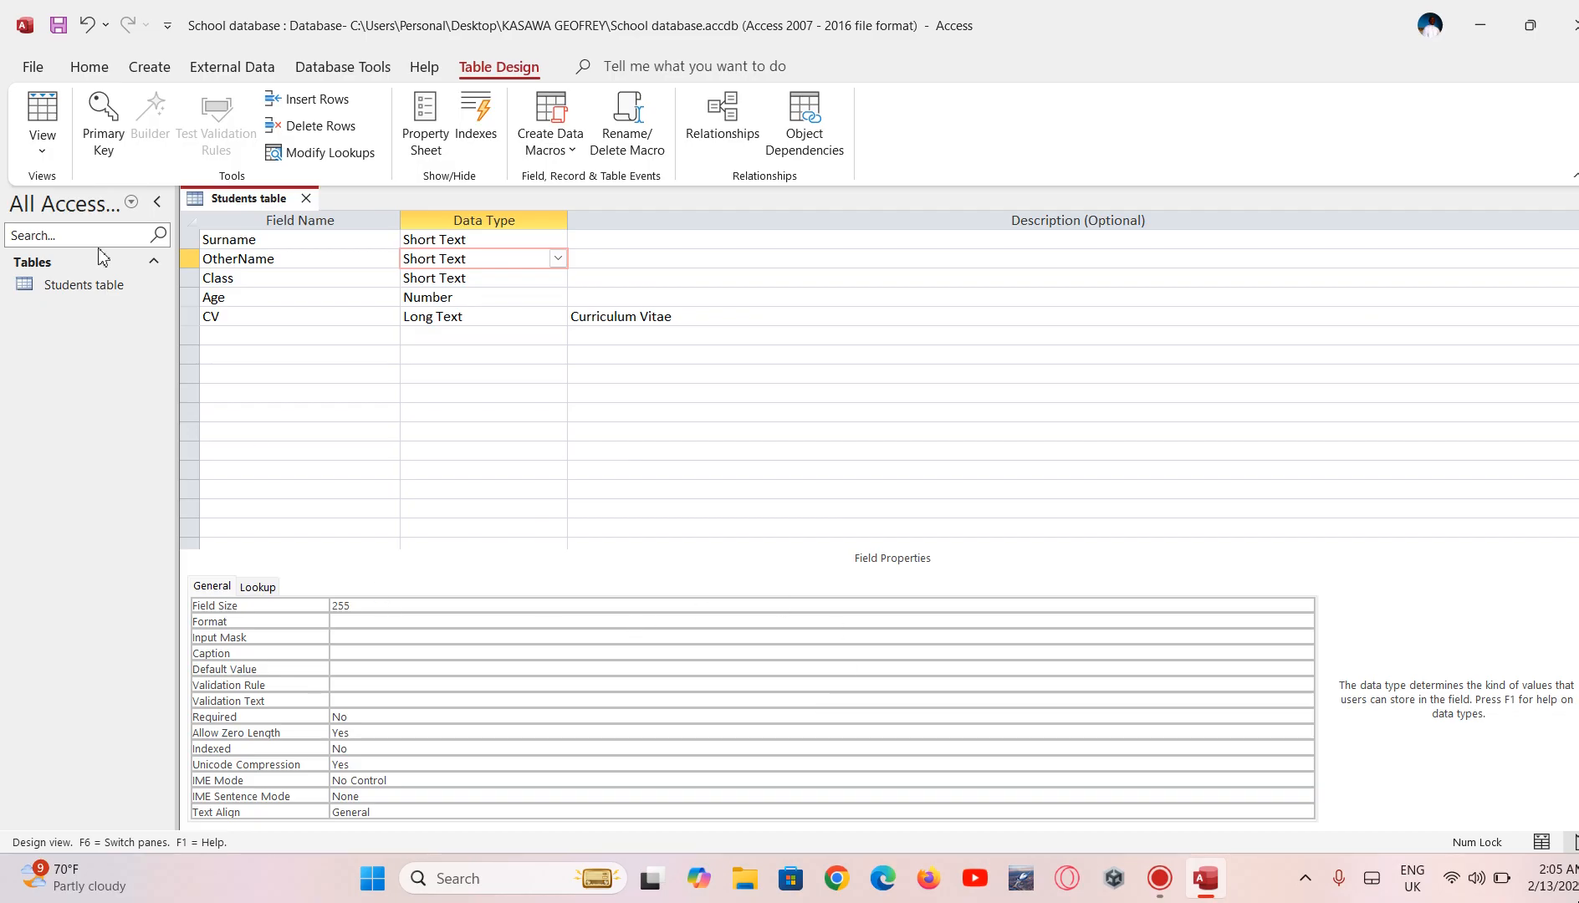
pyautogui.click(58, 30)
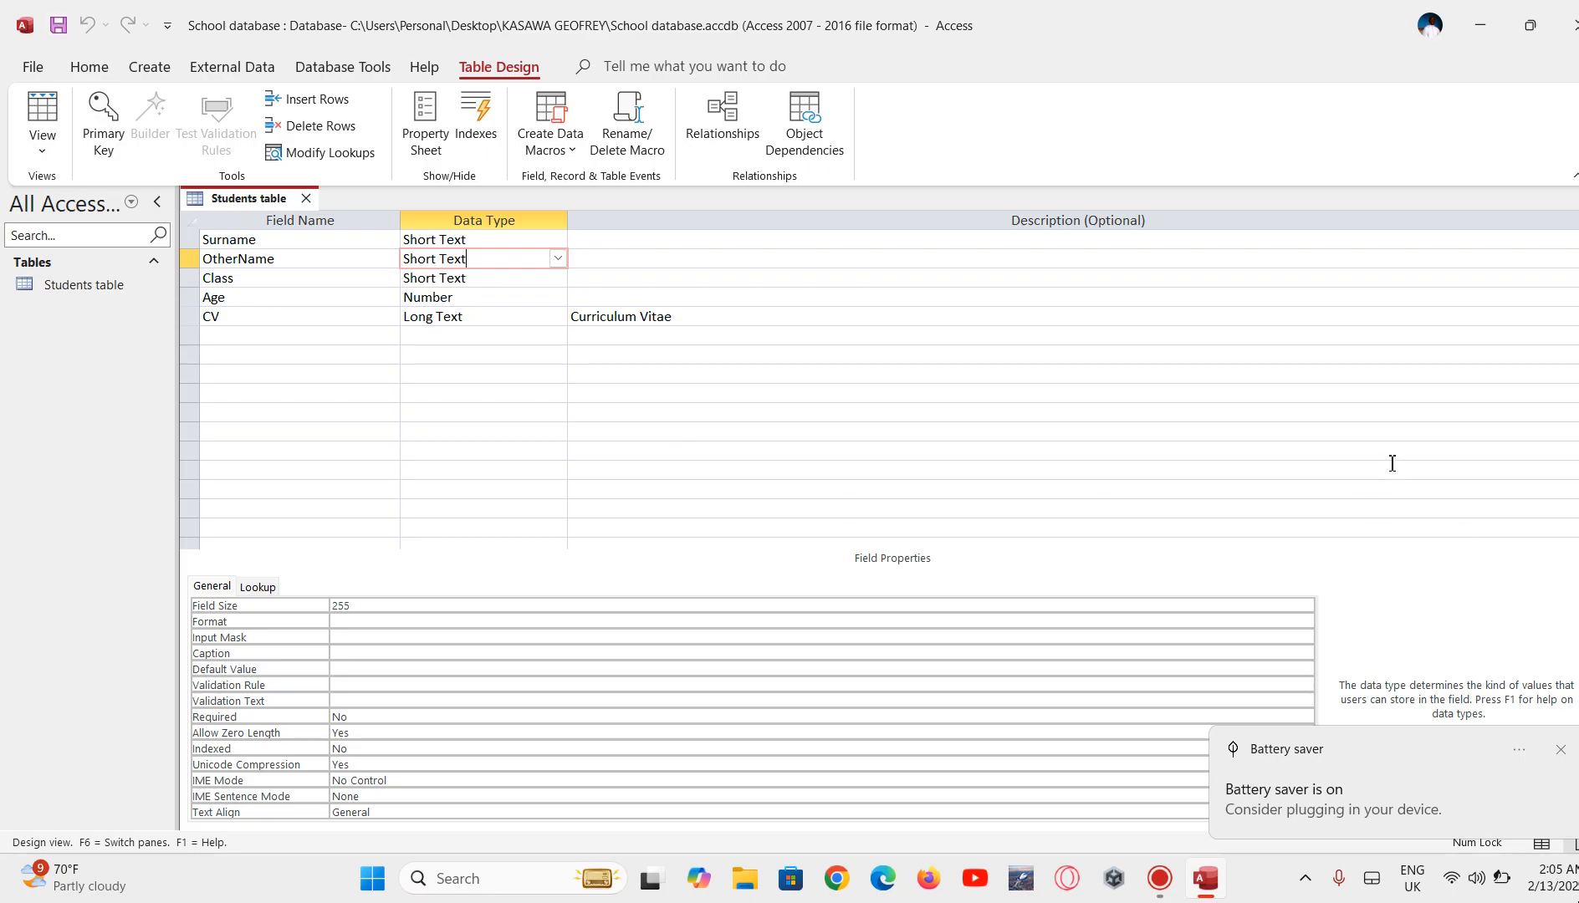
pyautogui.click(1561, 750)
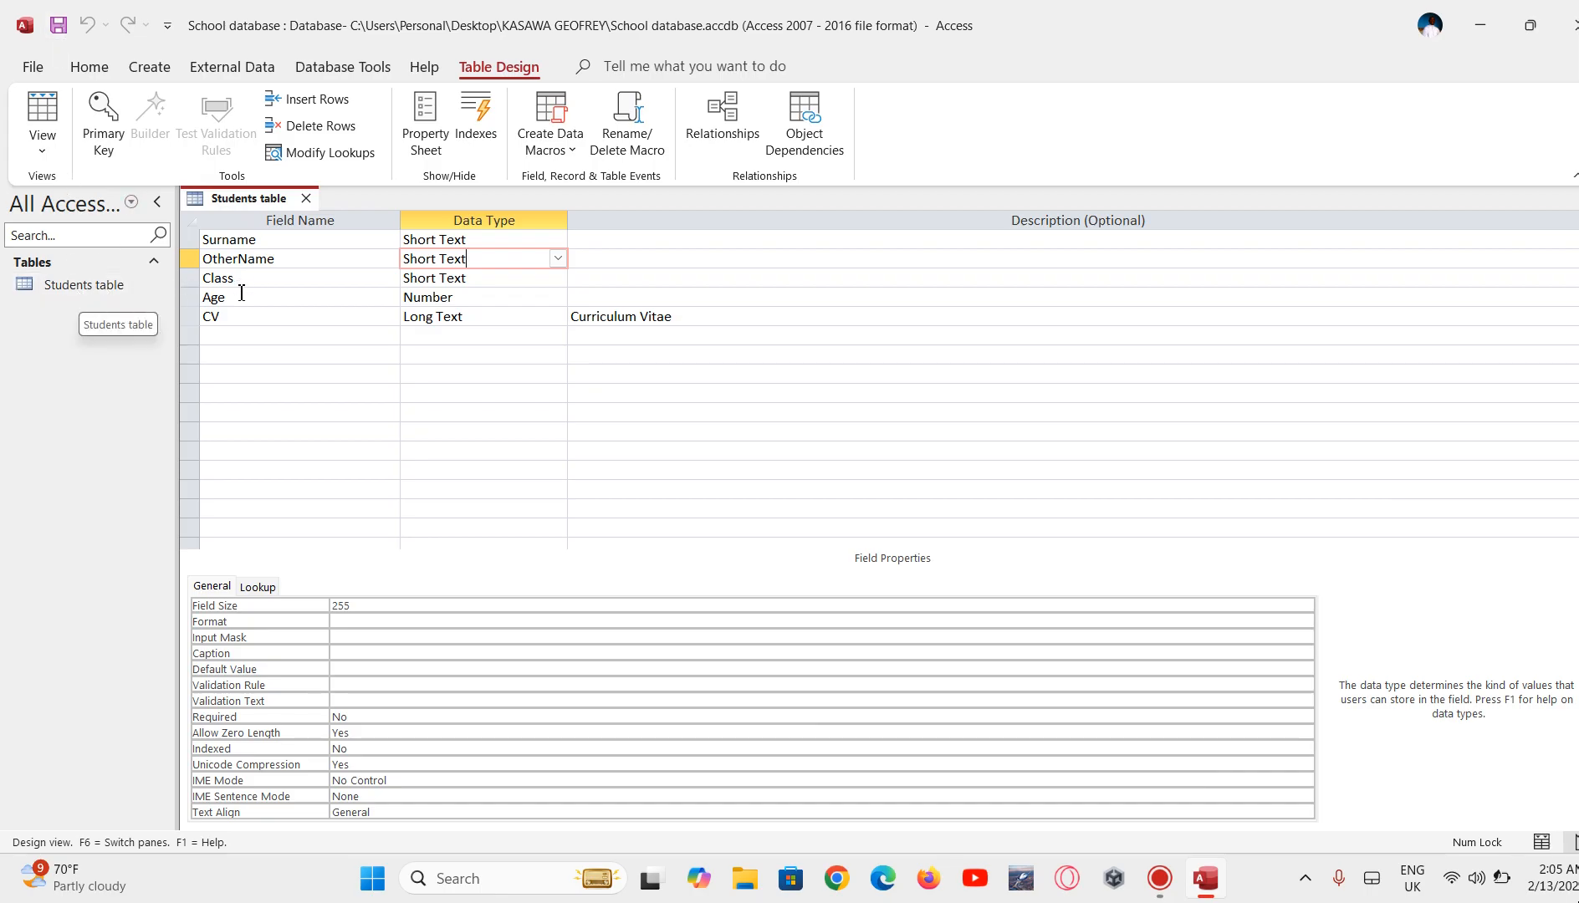
pyautogui.click(48, 153)
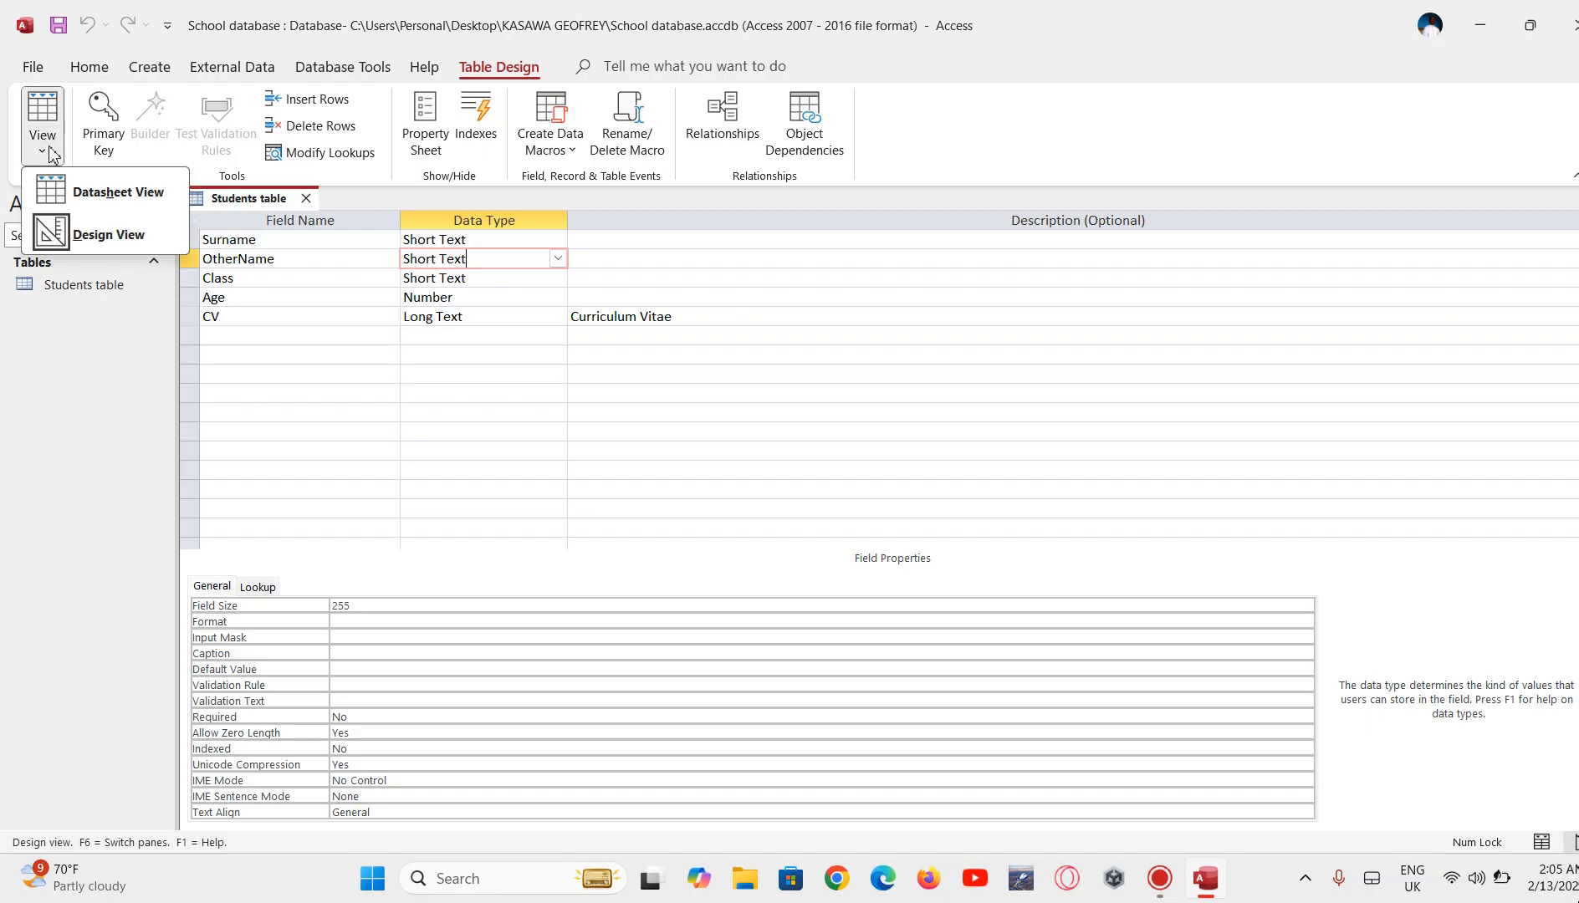
pyautogui.click(121, 198)
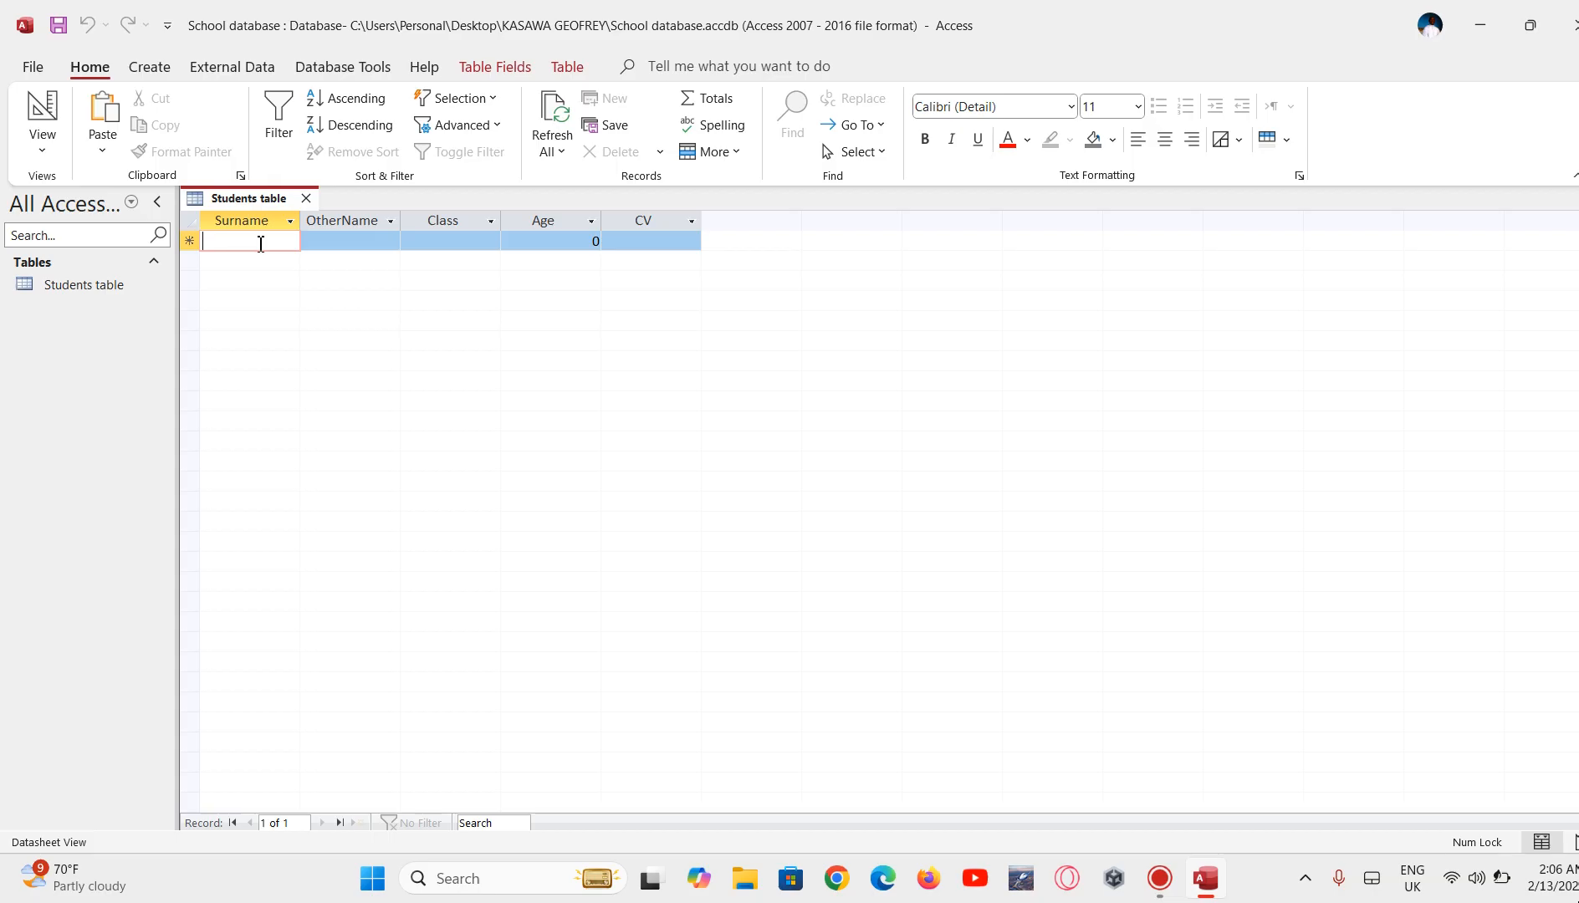
# Step: Enter the first student's surname and other name in the first record of the Students table
pyautogui.write('K')
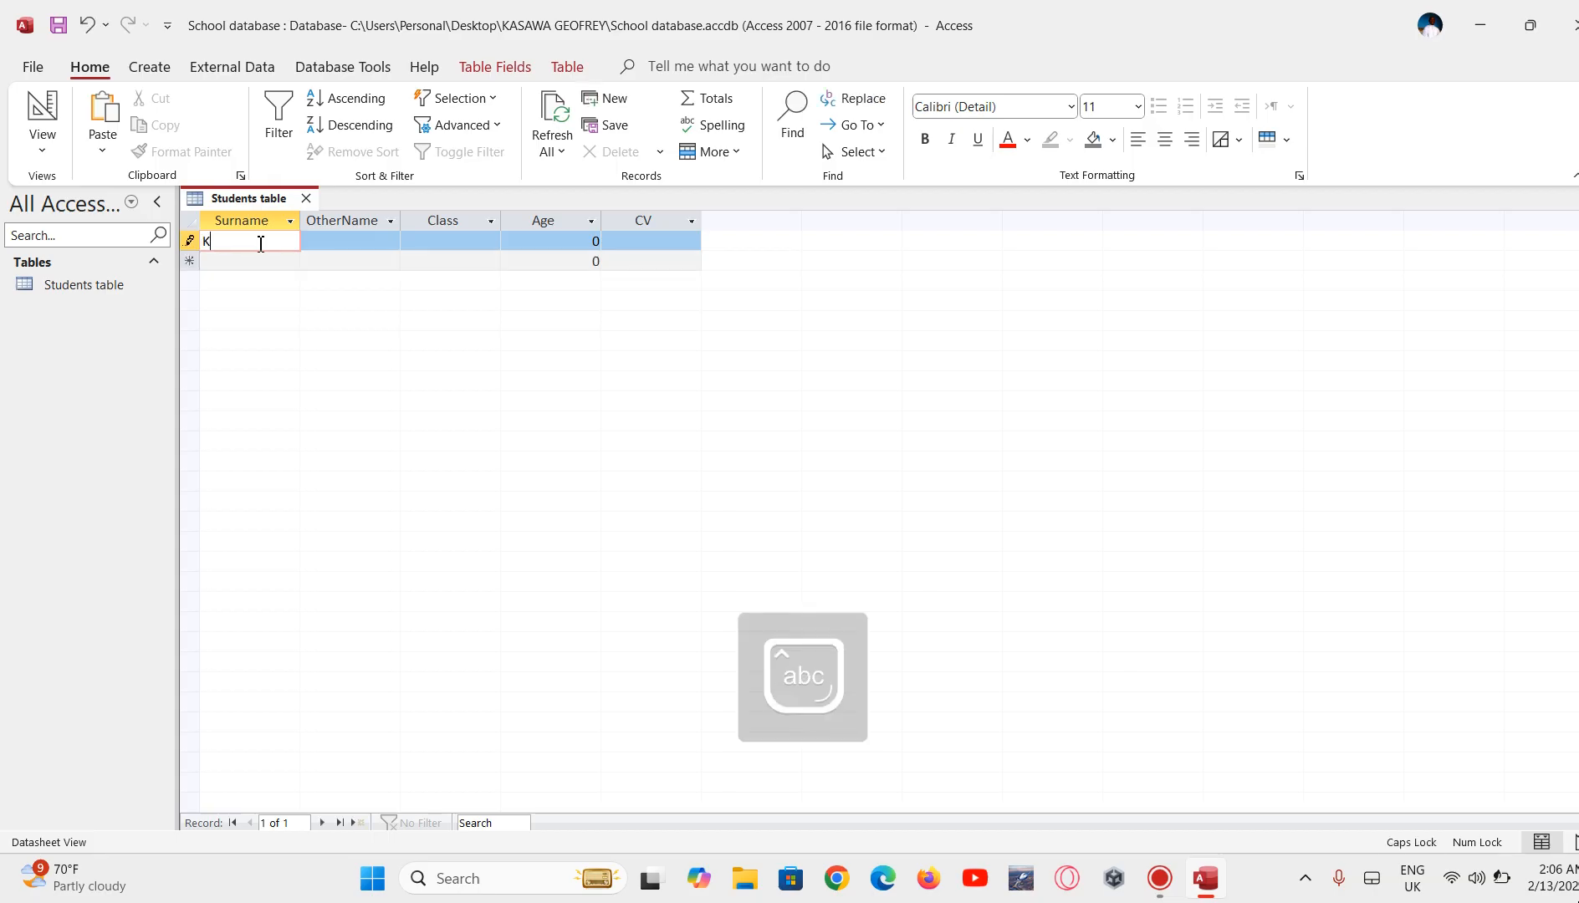
pyautogui.write('asawa')
pyautogui.press('capslock')
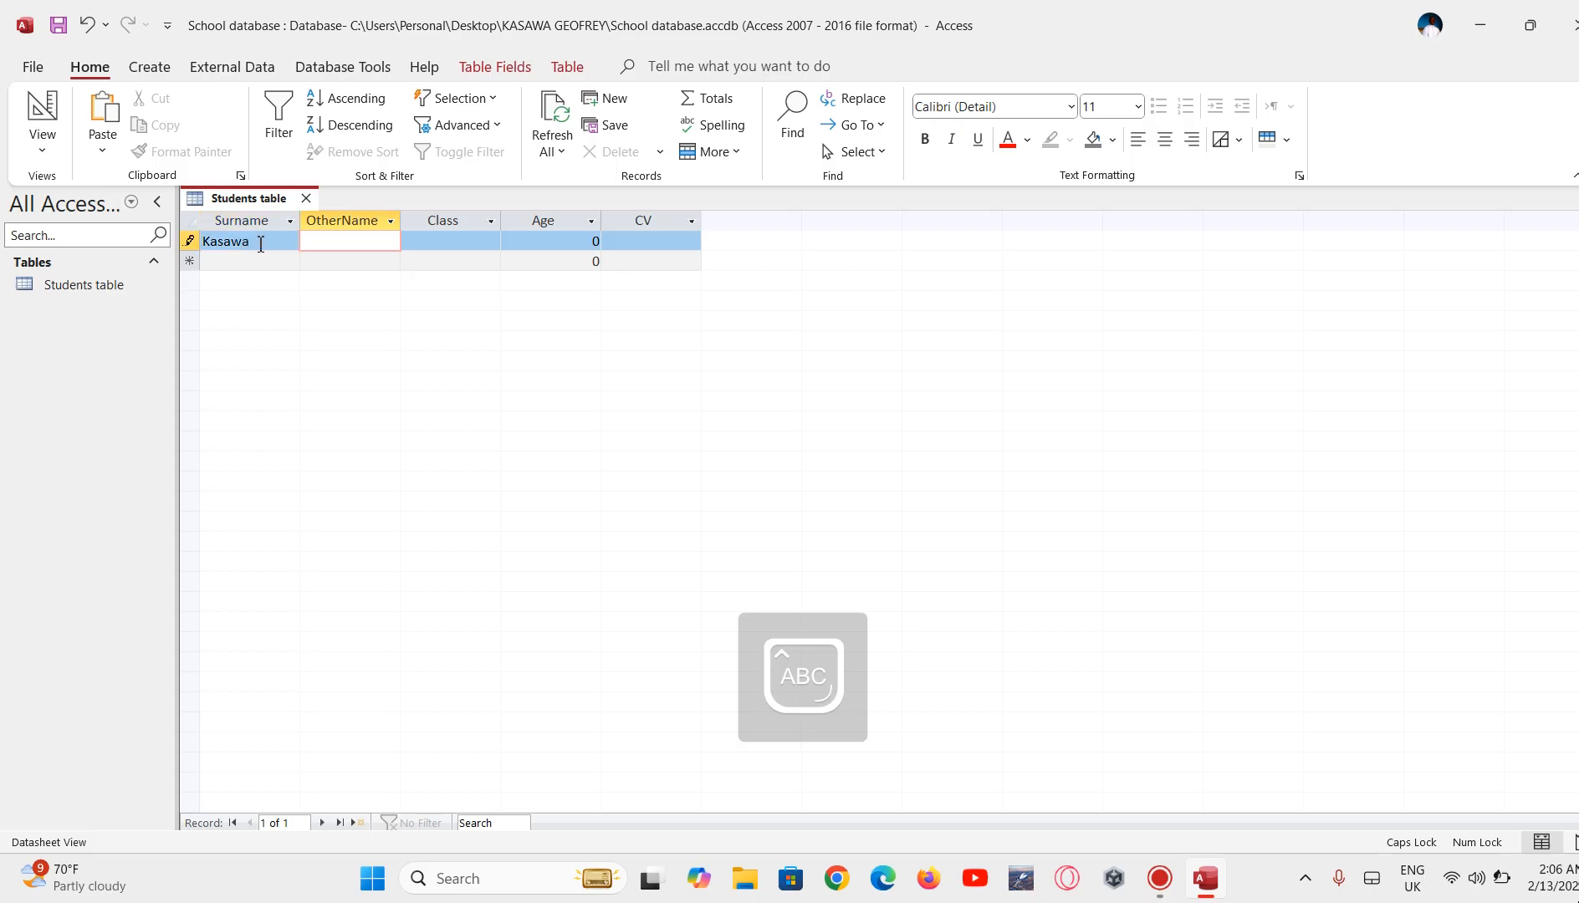
pyautogui.write('G')
pyautogui.press('capslock')
pyautogui.write('eofrey')
pyautogui.press('Tab')
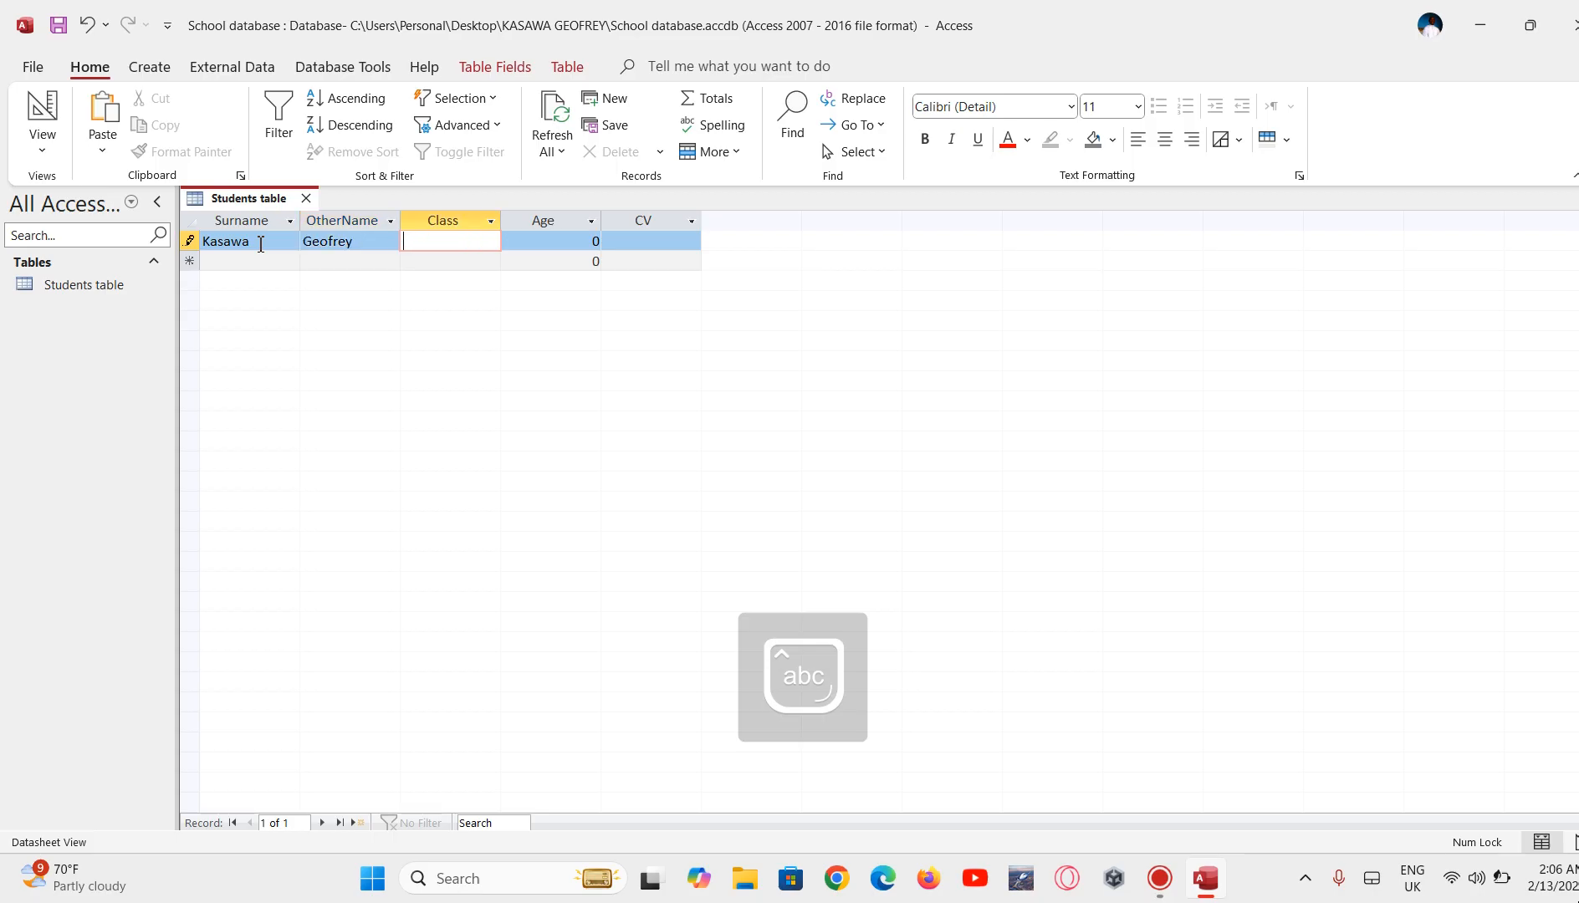
# Step: Set the first student's class to S2 and age to 16, leaving the CV field blank
pyautogui.press('capslock')
pyautogui.write('S')
pyautogui.press('capslock')
pyautogui.write('2')
pyautogui.press('Tab')
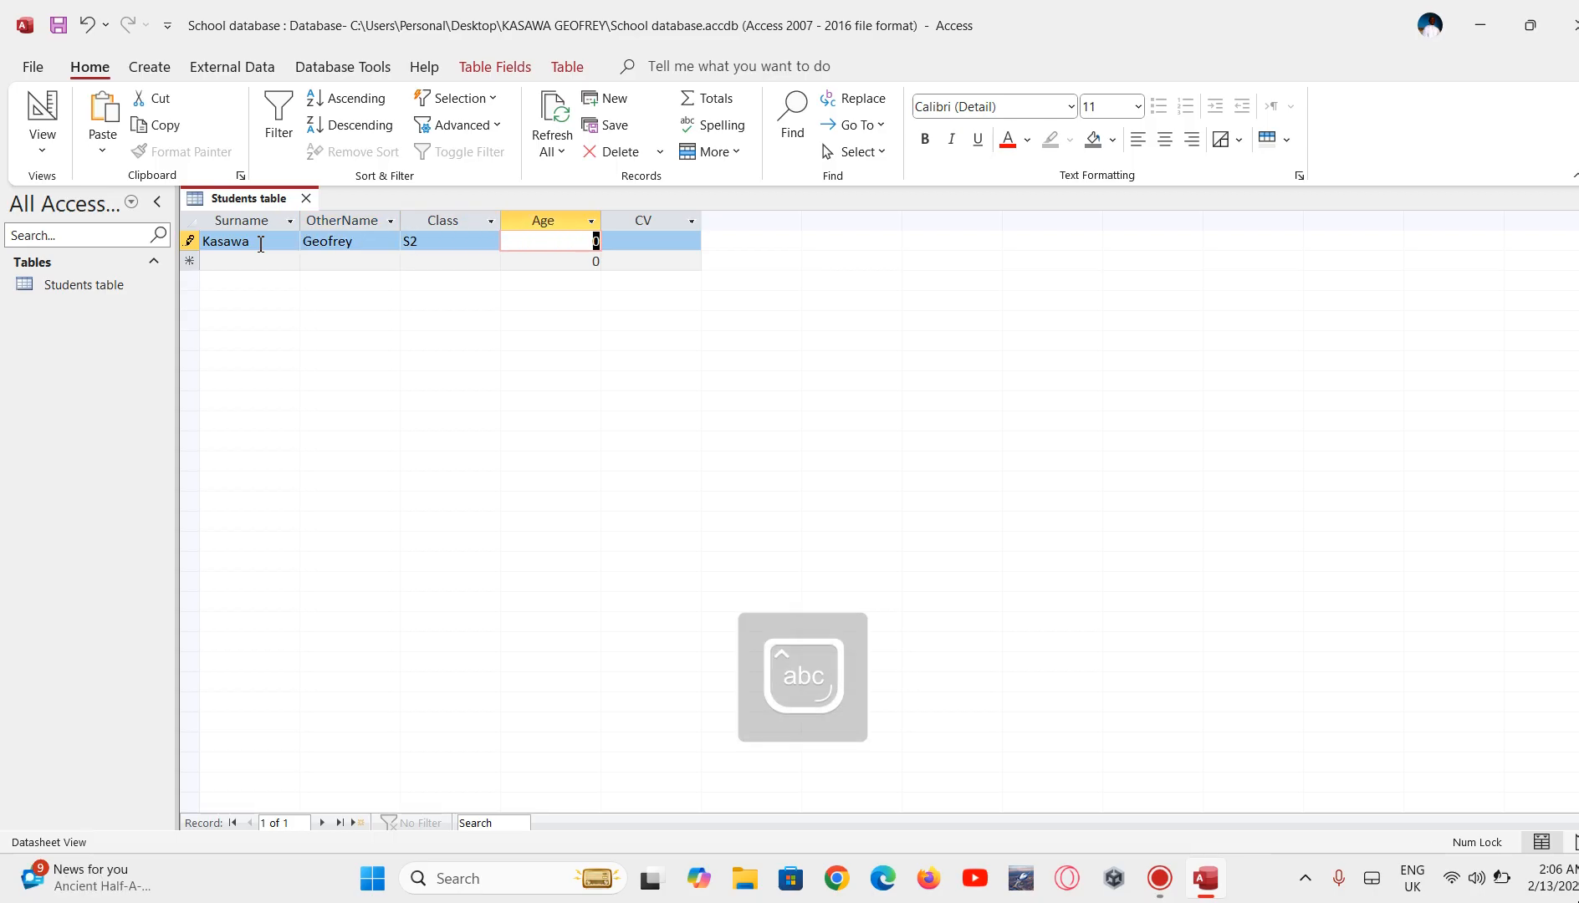
pyautogui.write('16')
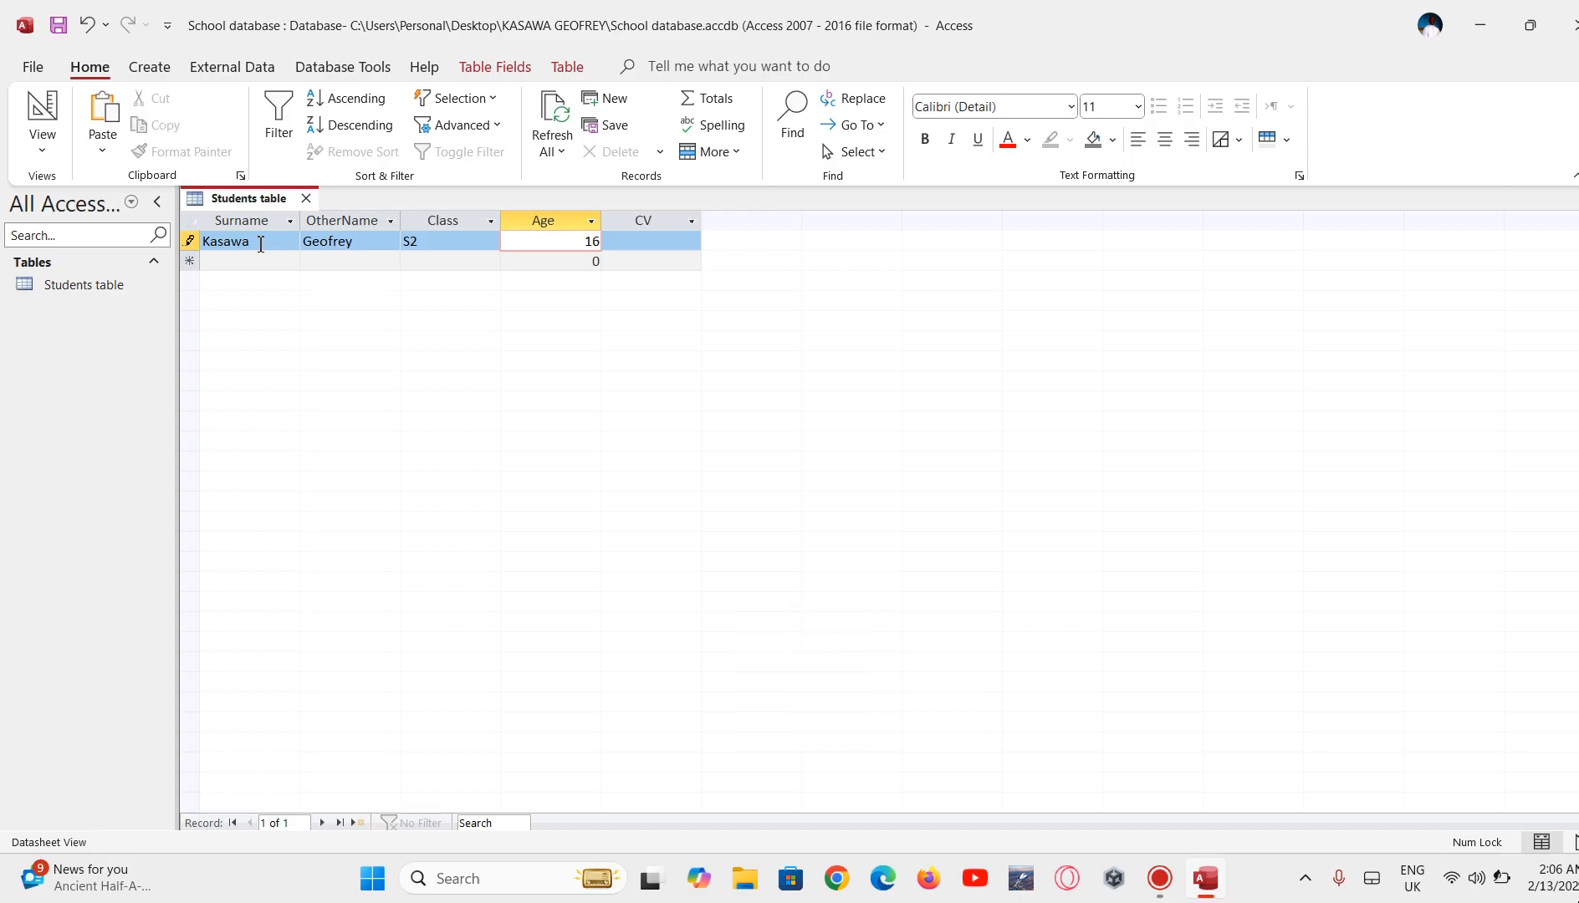
pyautogui.press('Tab')
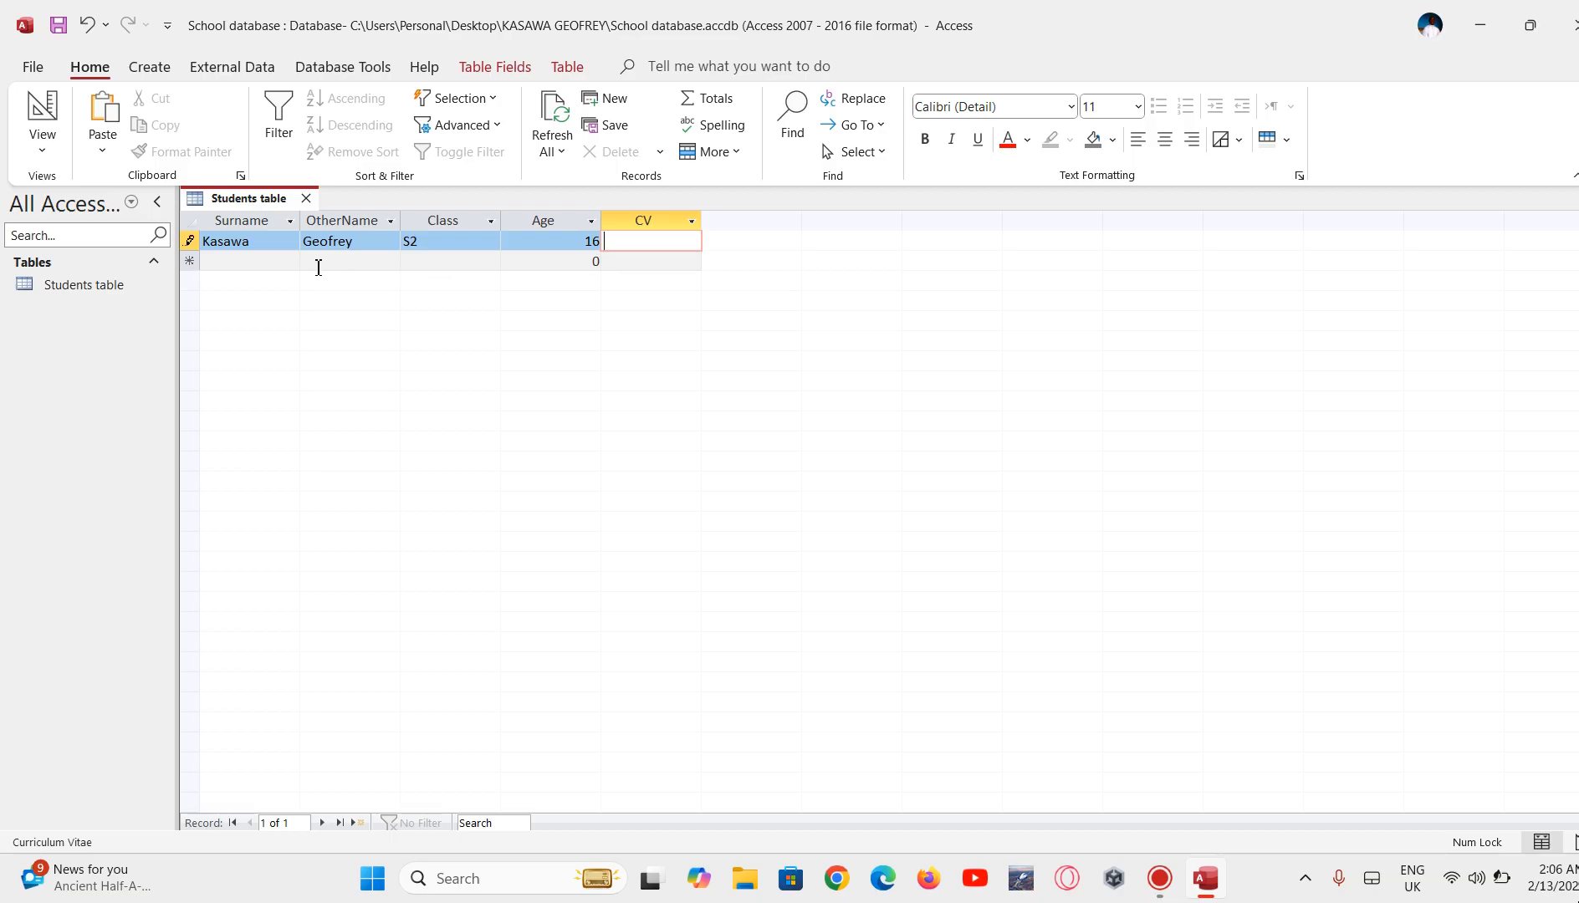
pyautogui.press('Tab')
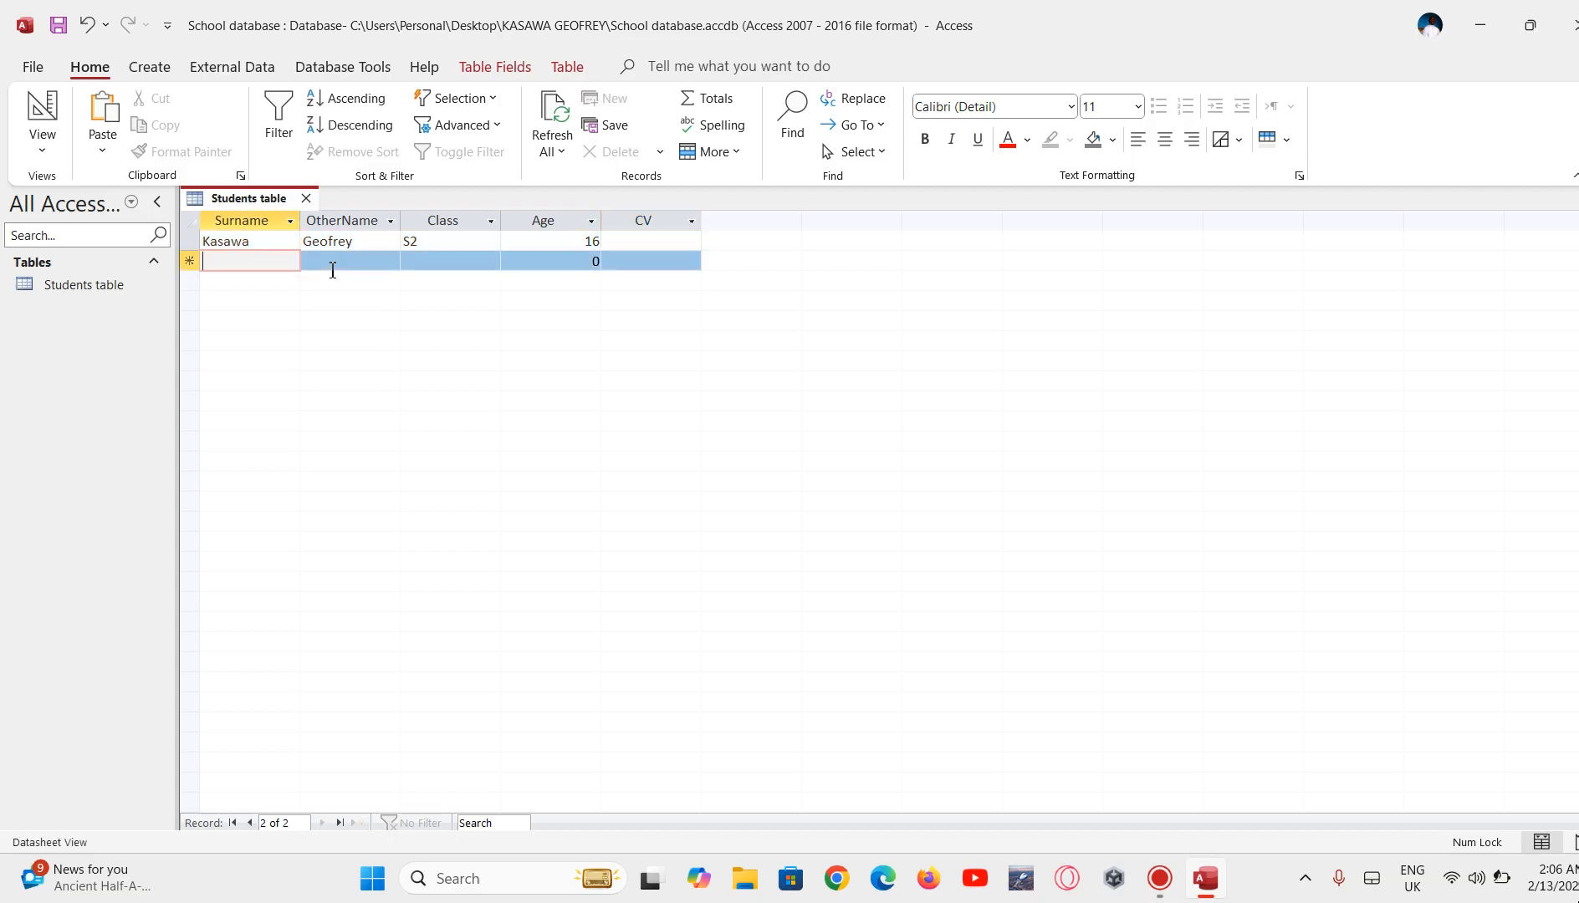
# Step: Enter the second student's surname in a new record below the first one
pyautogui.press('capslock')
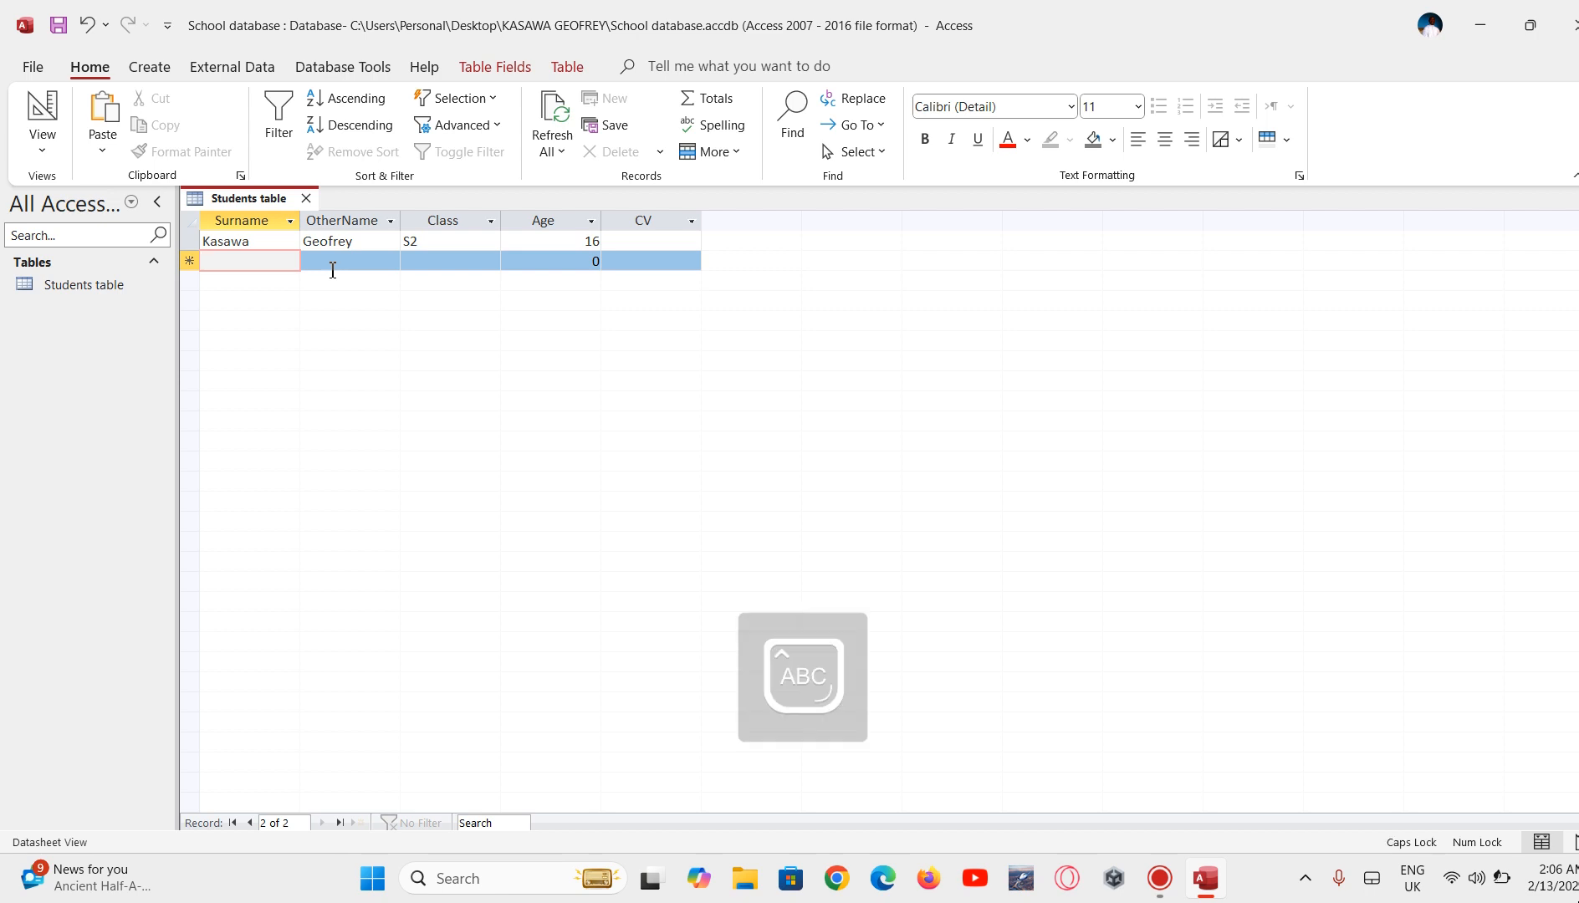
pyautogui.write('M')
pyautogui.press('capslock')
pyautogui.write('anag')
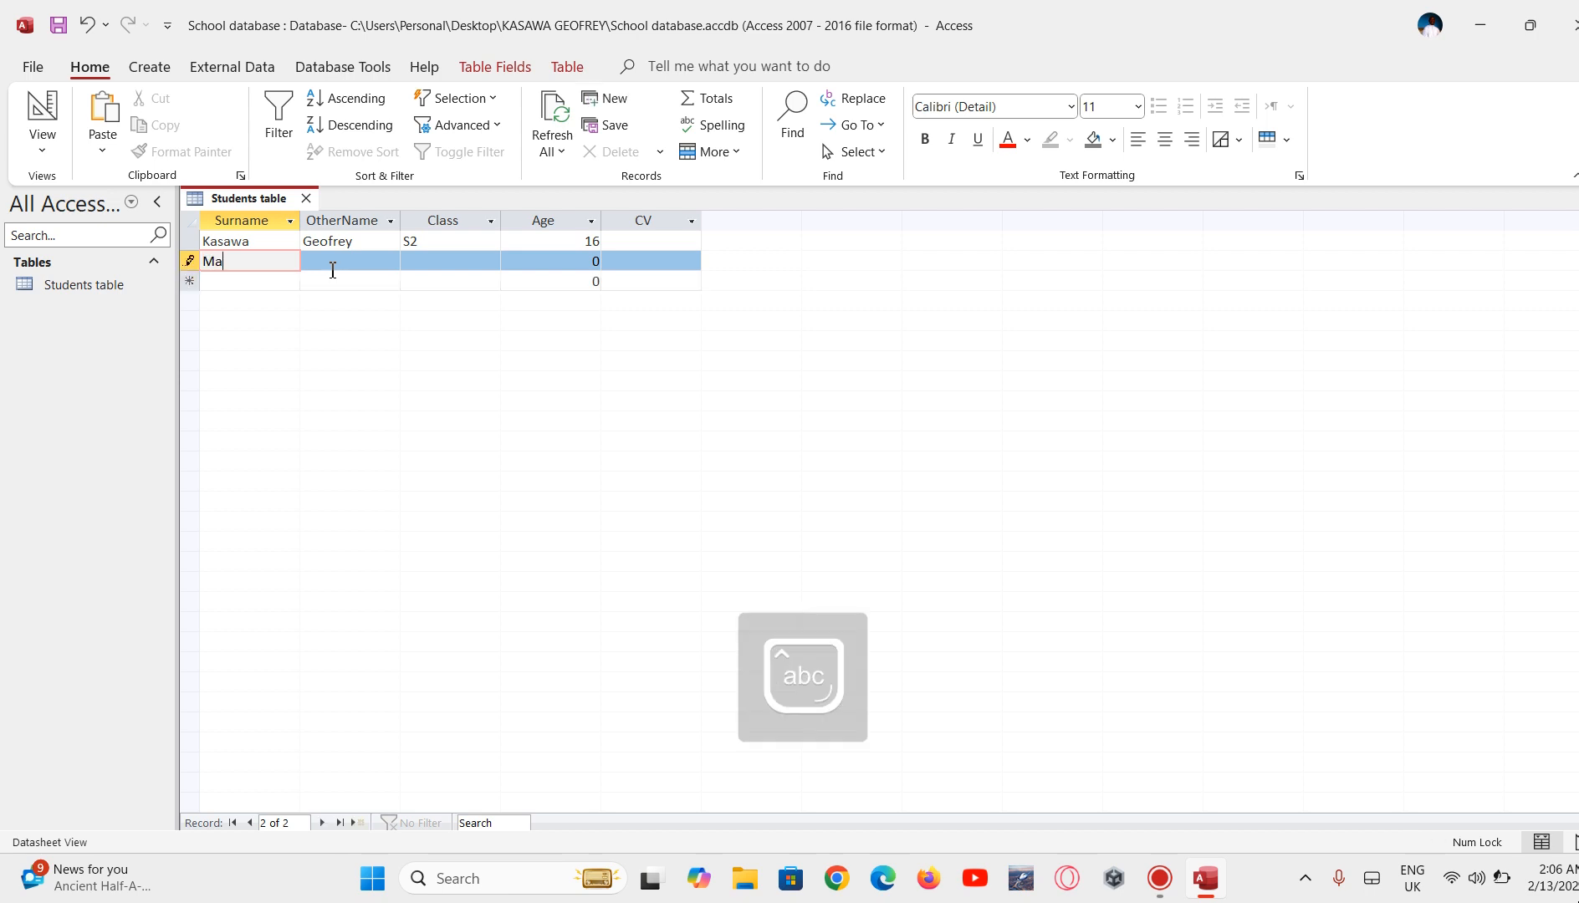
pyautogui.press('BackSpace')
pyautogui.write('ke')
pyautogui.press('capslock')
pyautogui.write('J')
pyautogui.press('capslock')
pyautogui.write('o')
pyautogui.press('BackSpace')
pyautogui.press('BackSpace')
pyautogui.press('Tab')
# Step: Fill in the second student's other name in the OtherName field
pyautogui.press('capslock')
pyautogui.write('J')
pyautogui.press('capslock')
pyautogui.write('oy')
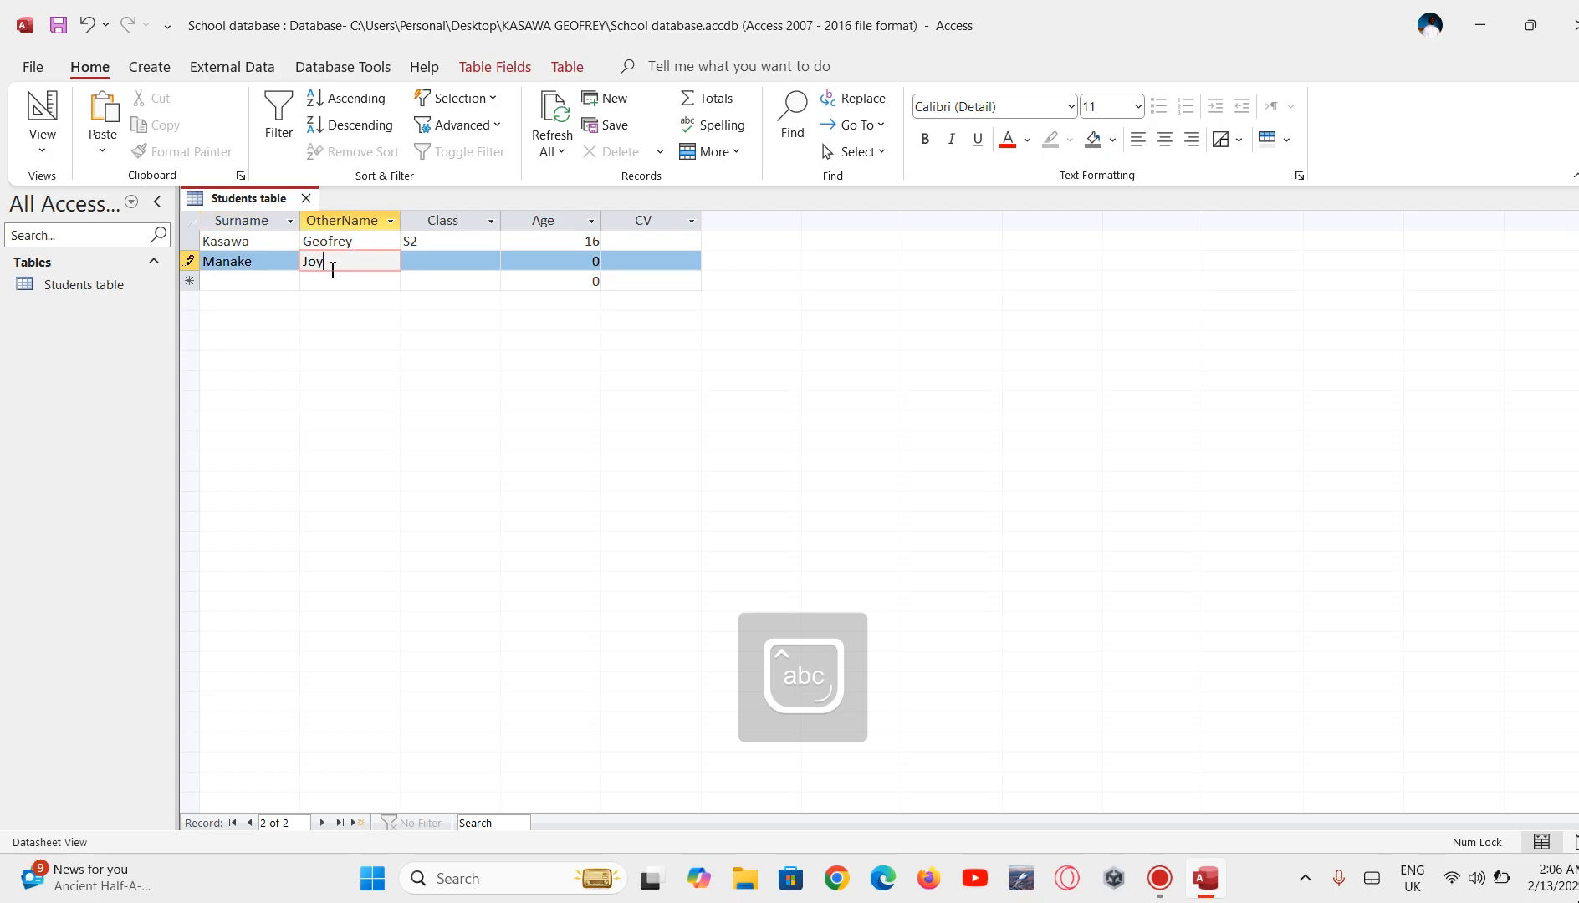
pyautogui.press('Tab')
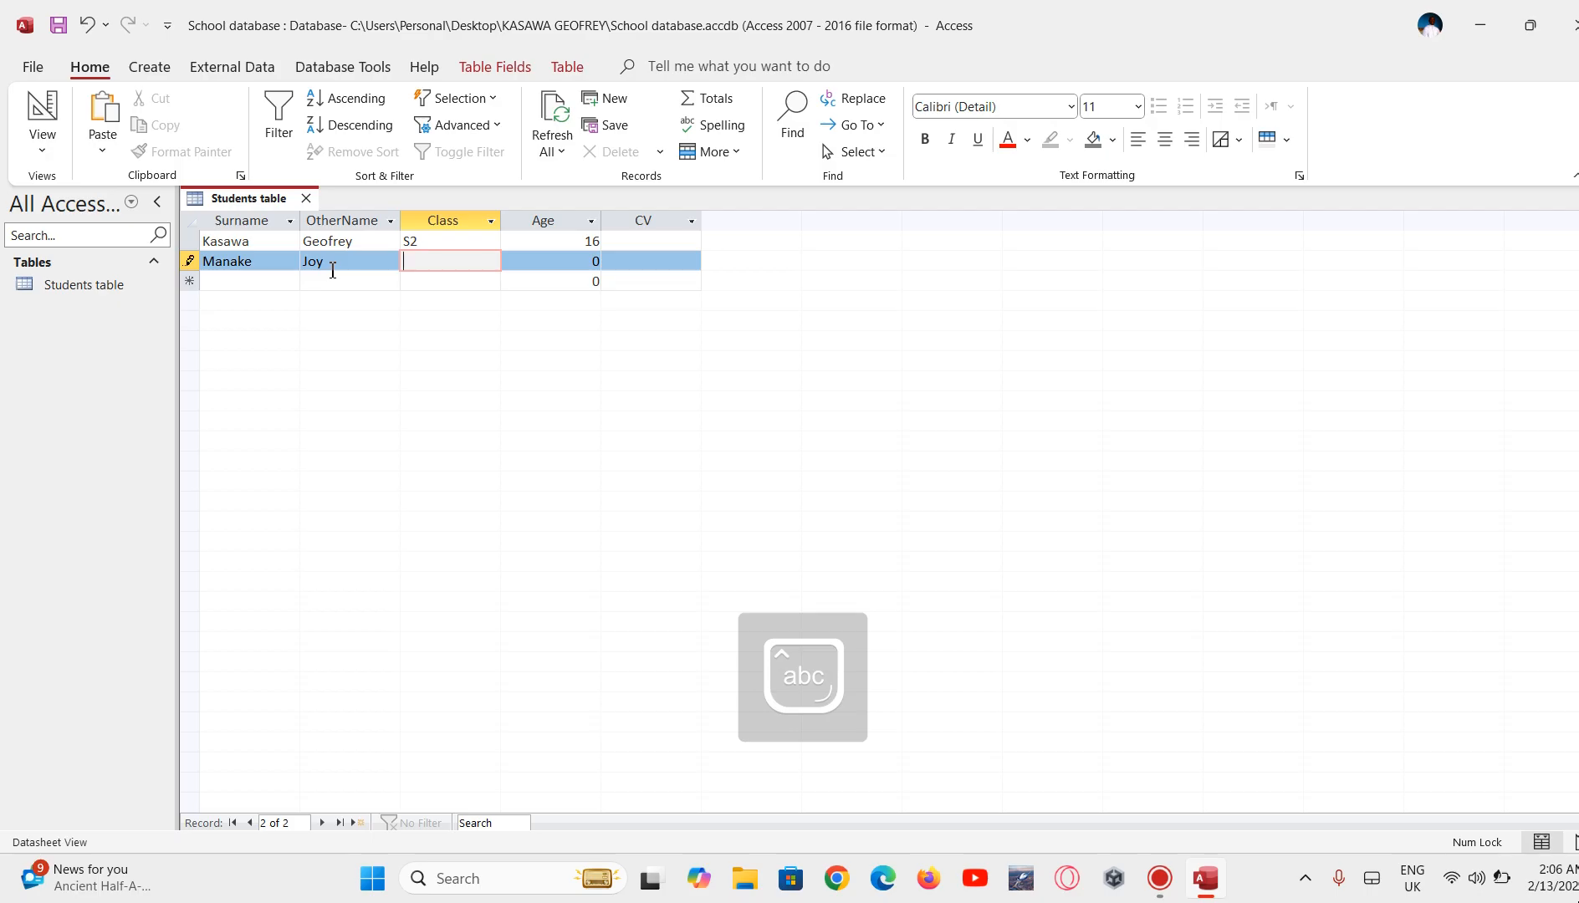
# Step: Set the second student's class to S6 and age to 17, and save the record
pyautogui.press('capslock')
pyautogui.write('S')
pyautogui.press('capslock')
pyautogui.write('6')
pyautogui.press('Tab')
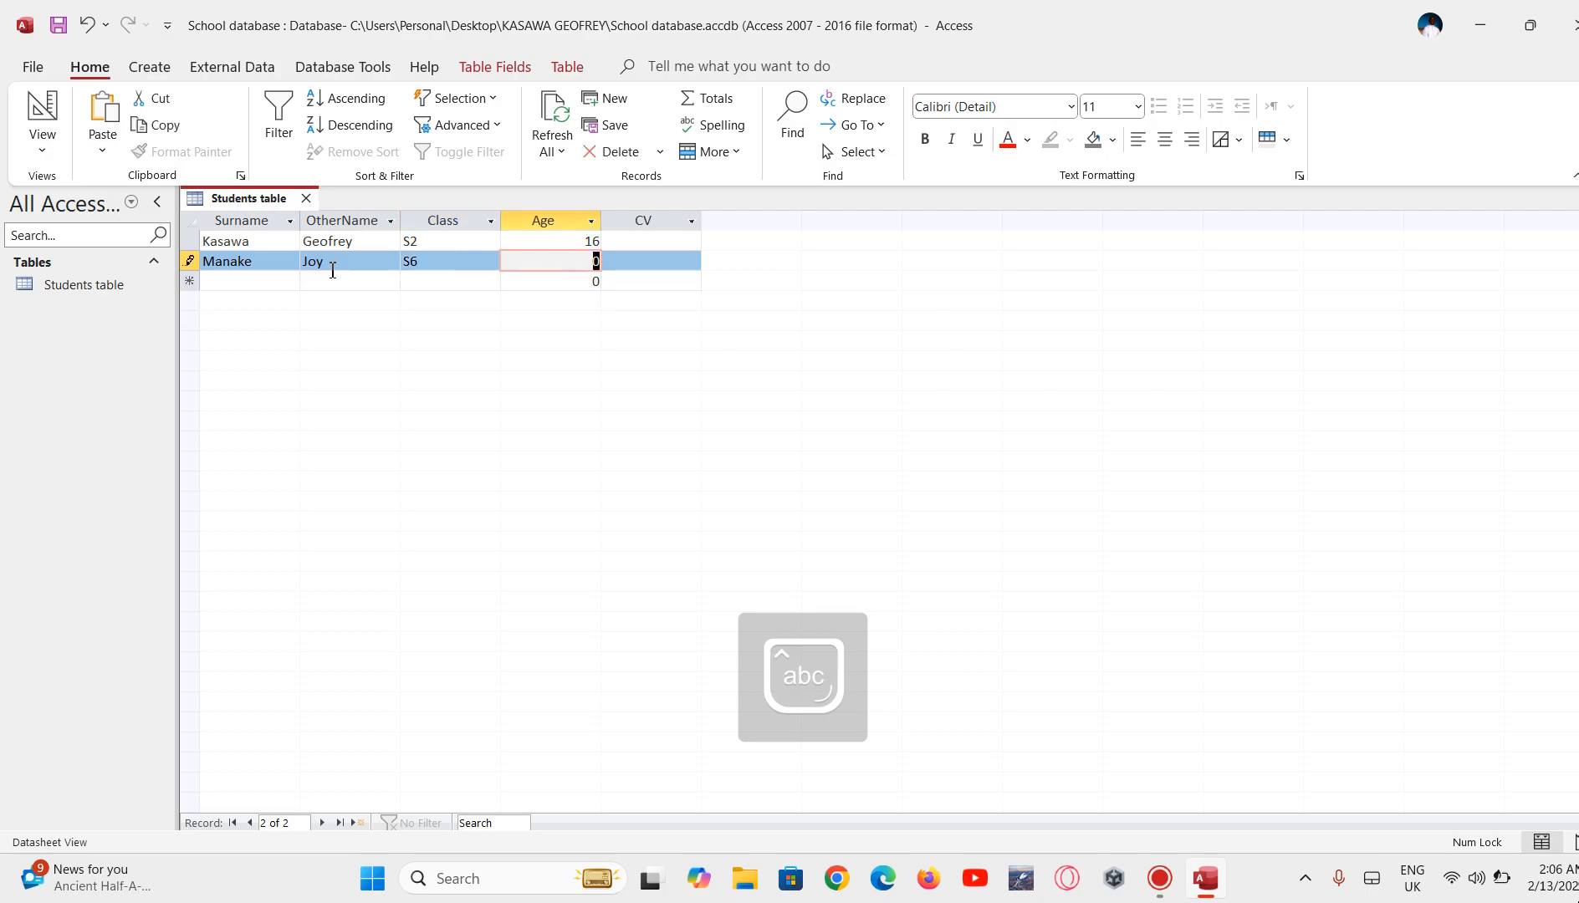
pyautogui.write('17')
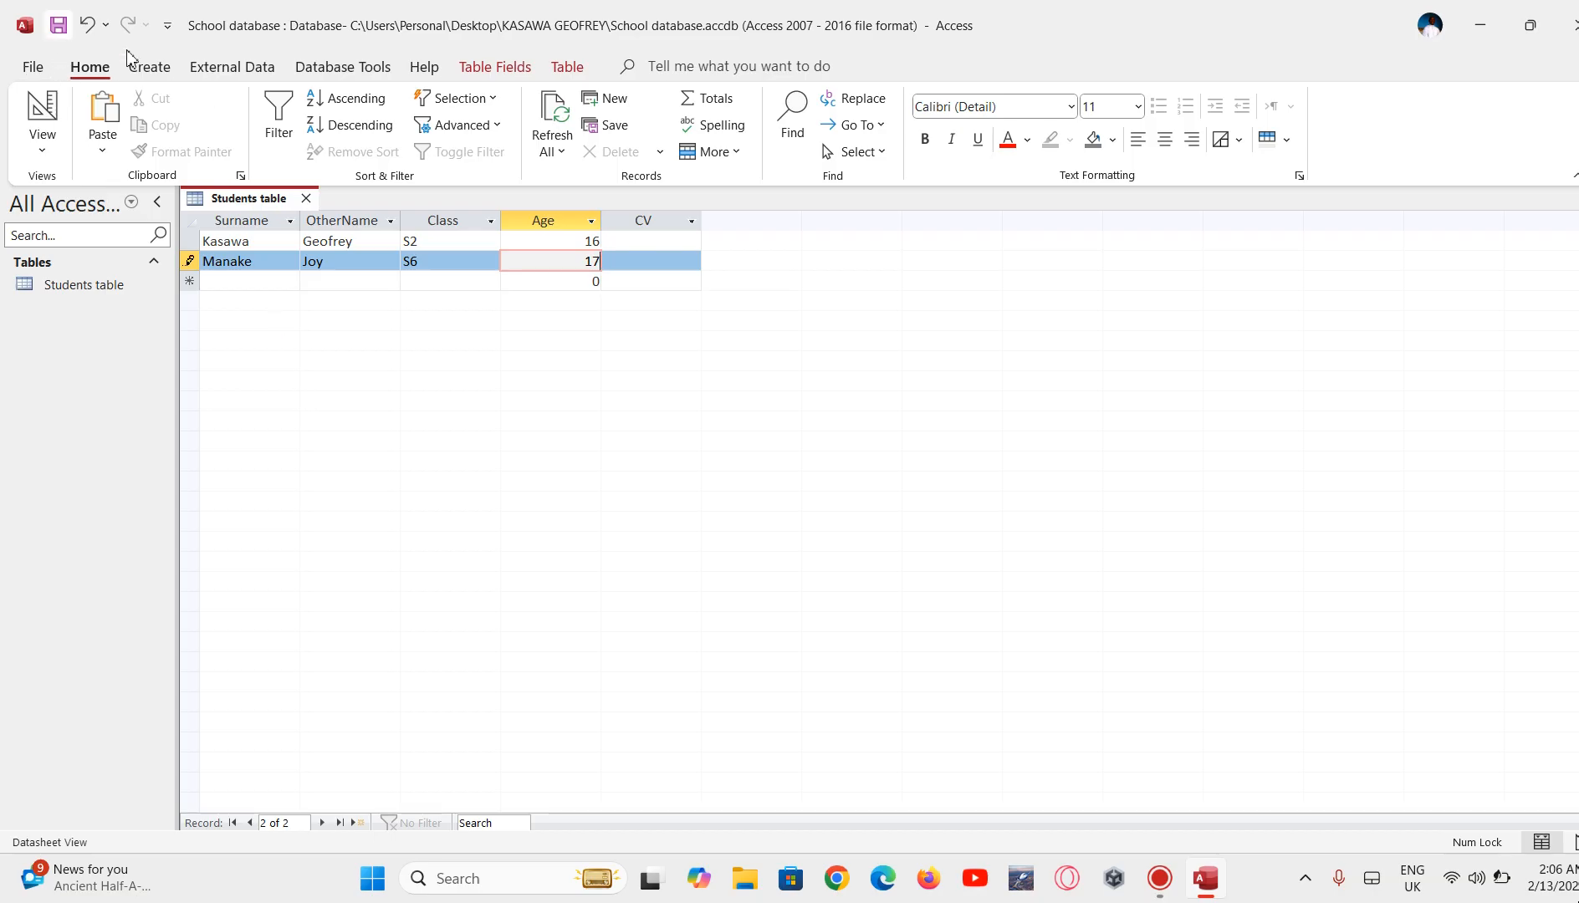
pyautogui.click(60, 33)
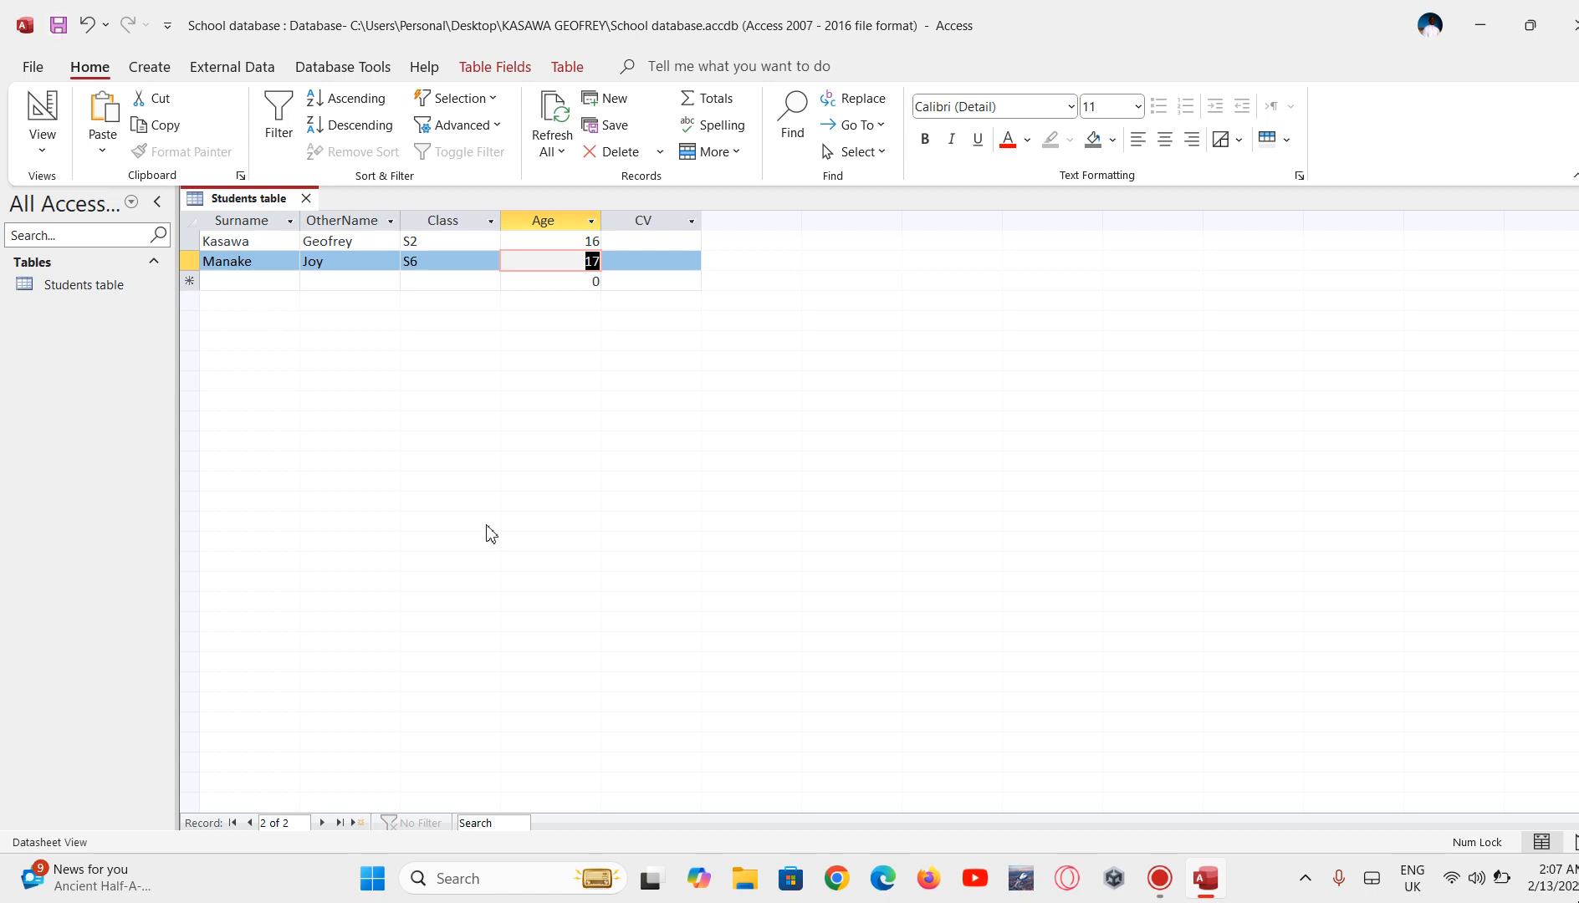